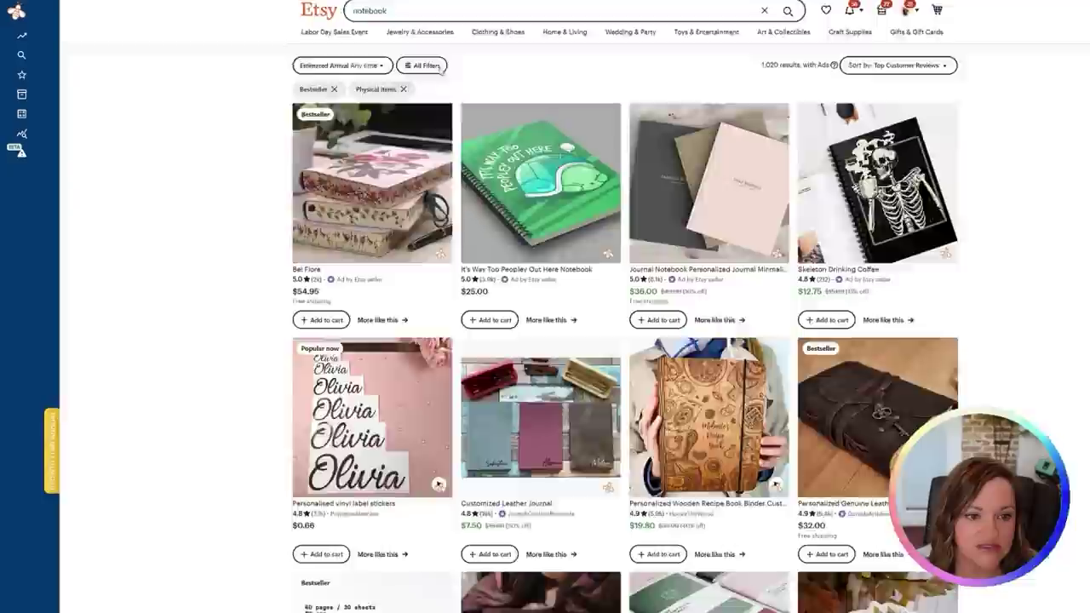
# Step: Filter the Etsy notebook results to Star Seller shops through All Filters
pyautogui.click(345, 154)
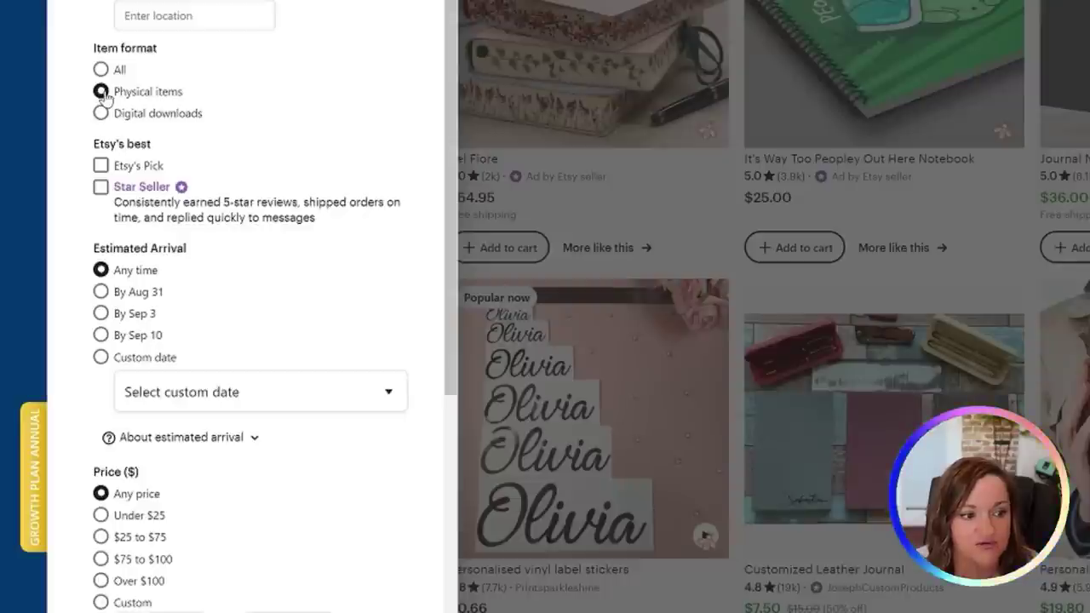
pyautogui.click(101, 189)
pyautogui.scroll(-2, 319, 454)
pyautogui.click(360, 574)
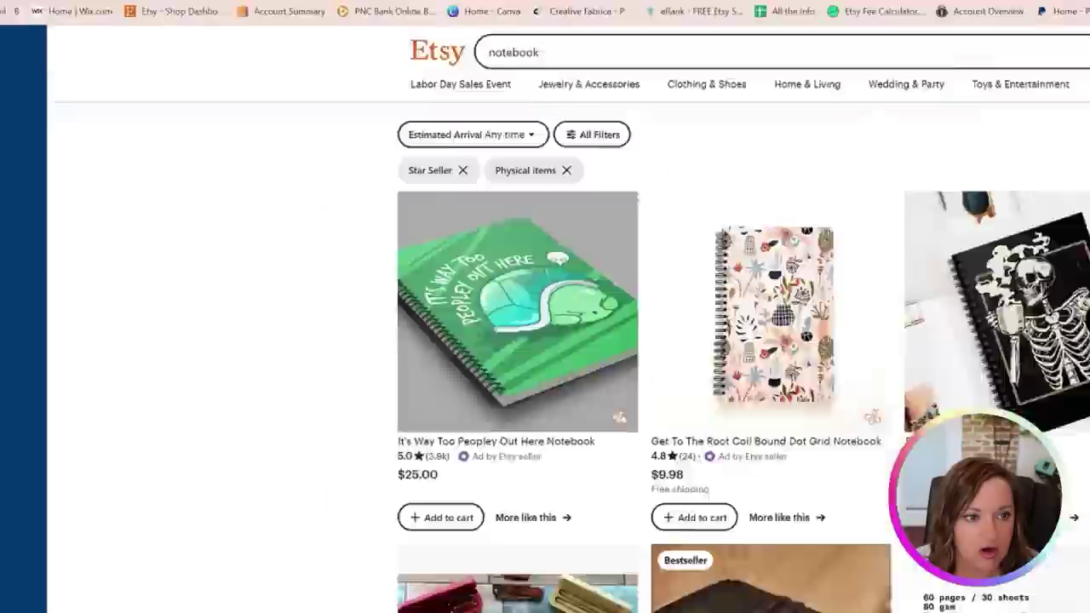
# Step: Change is_star_seller to is_best_seller in the URL to show bestsellers instead
pyautogui.doubleClick(284, 0)
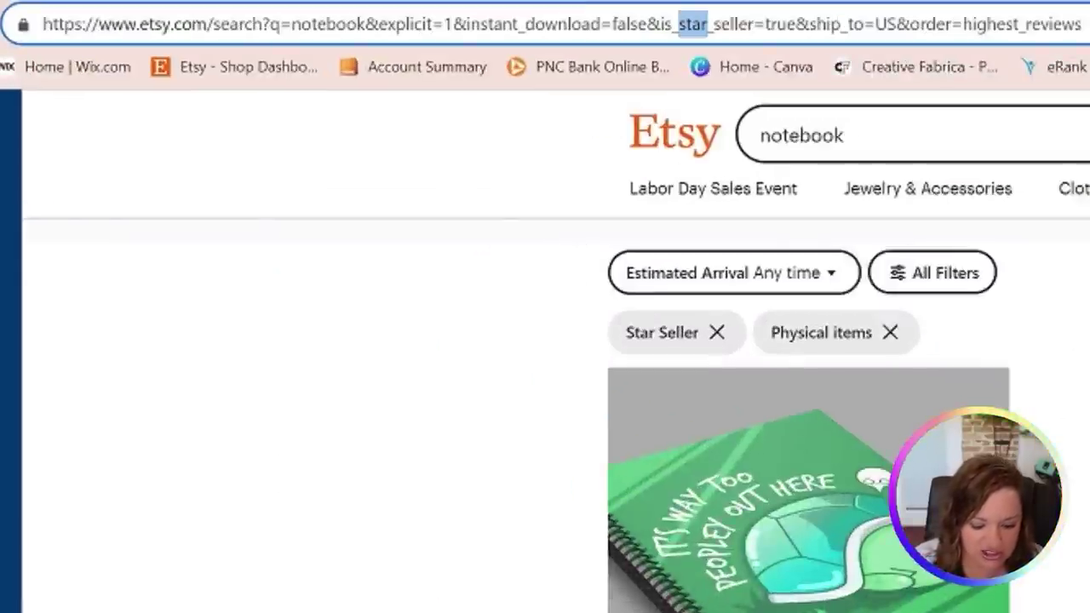
pyautogui.write('best')
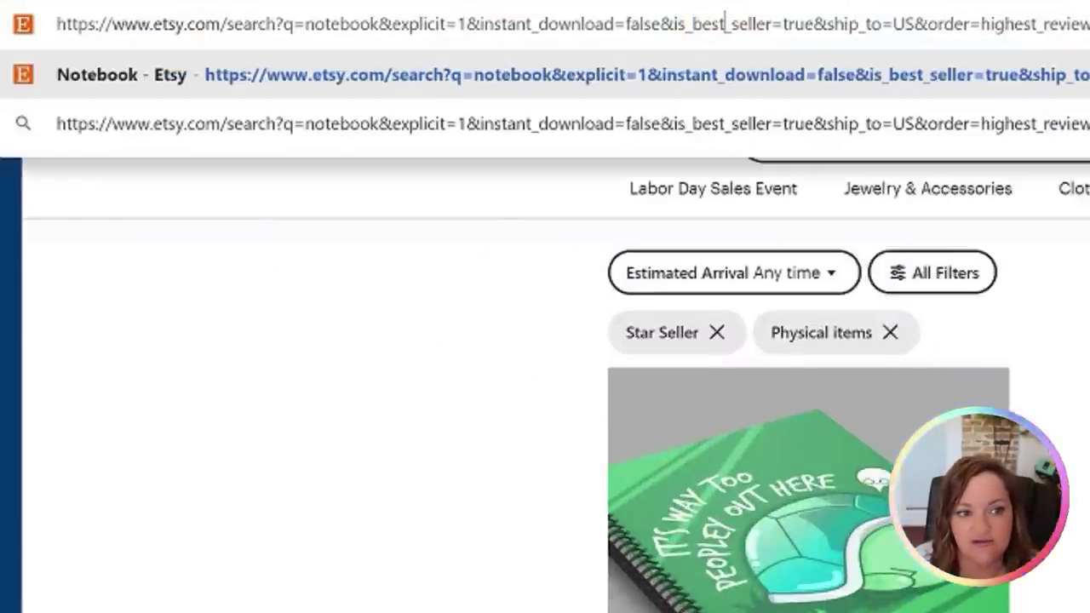
pyautogui.press('Return')
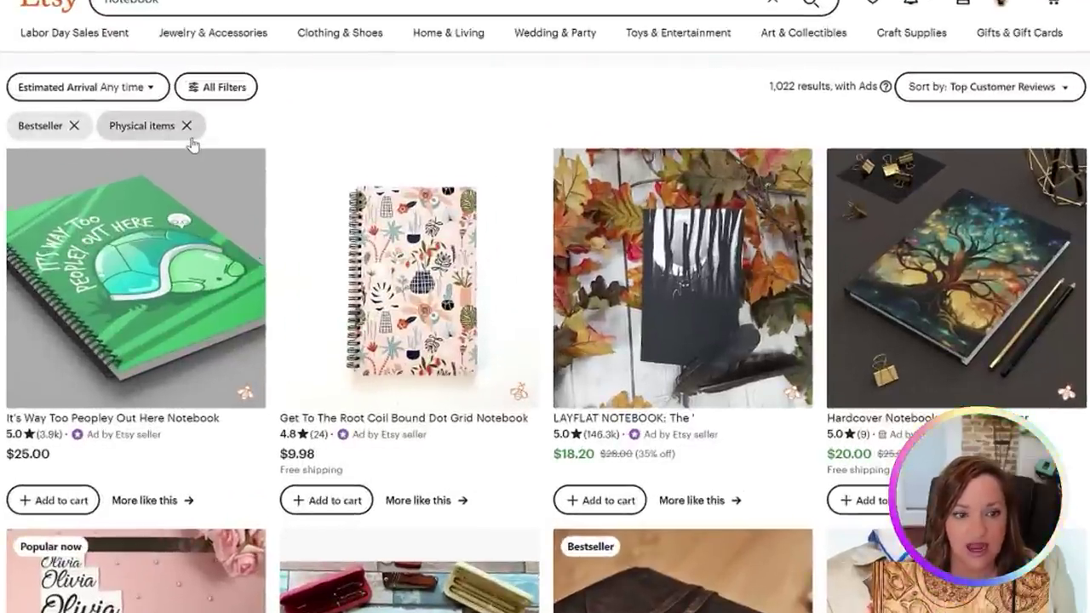
pyautogui.click(1071, 91)
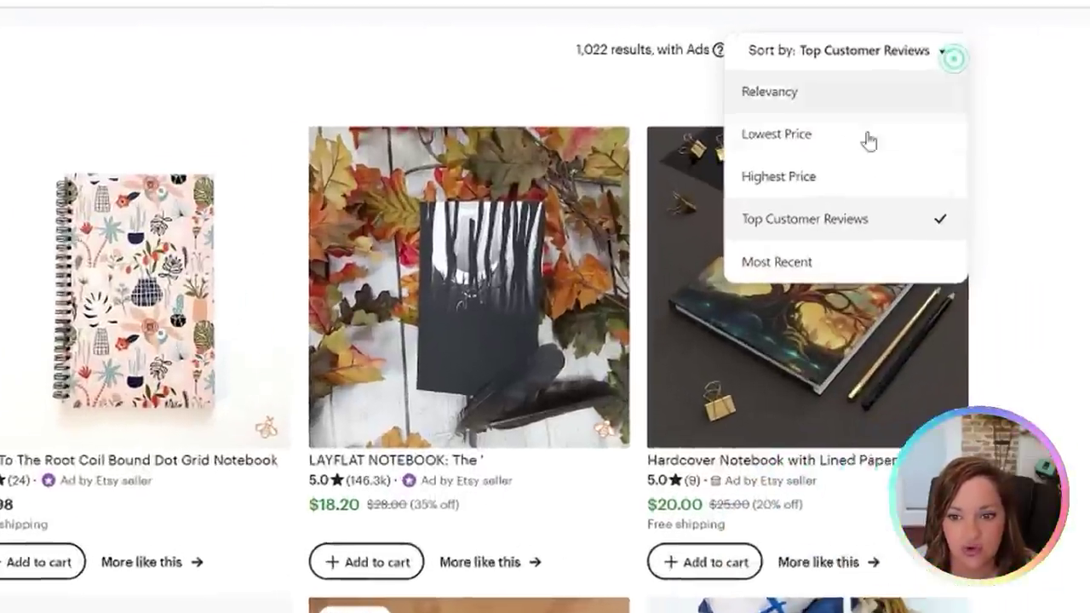
pyautogui.click(860, 220)
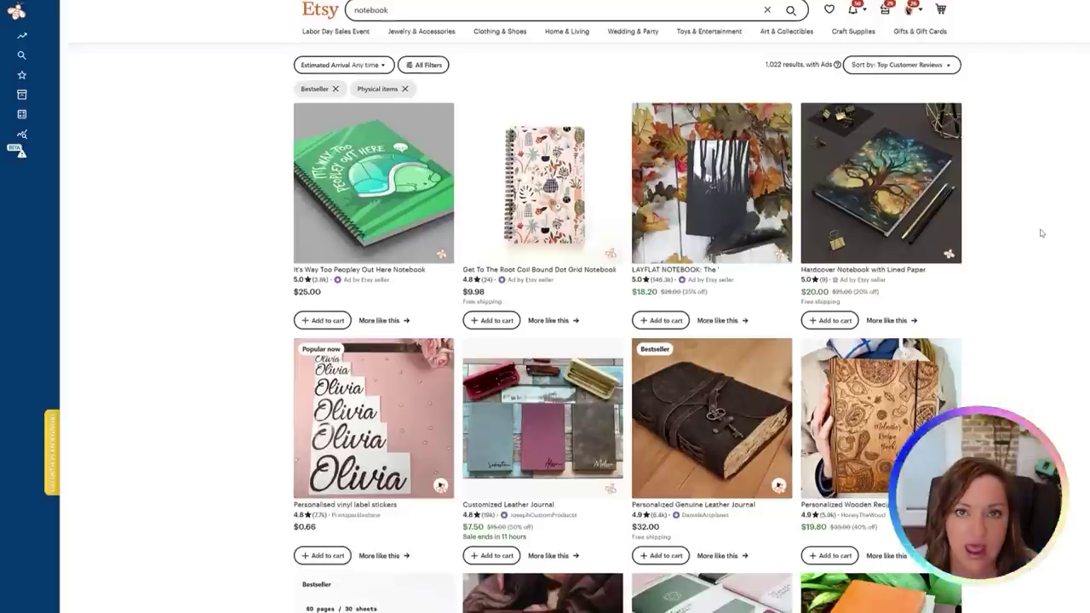
pyautogui.scroll(-3, 1039, 233)
pyautogui.scroll(-2, 1037, 232)
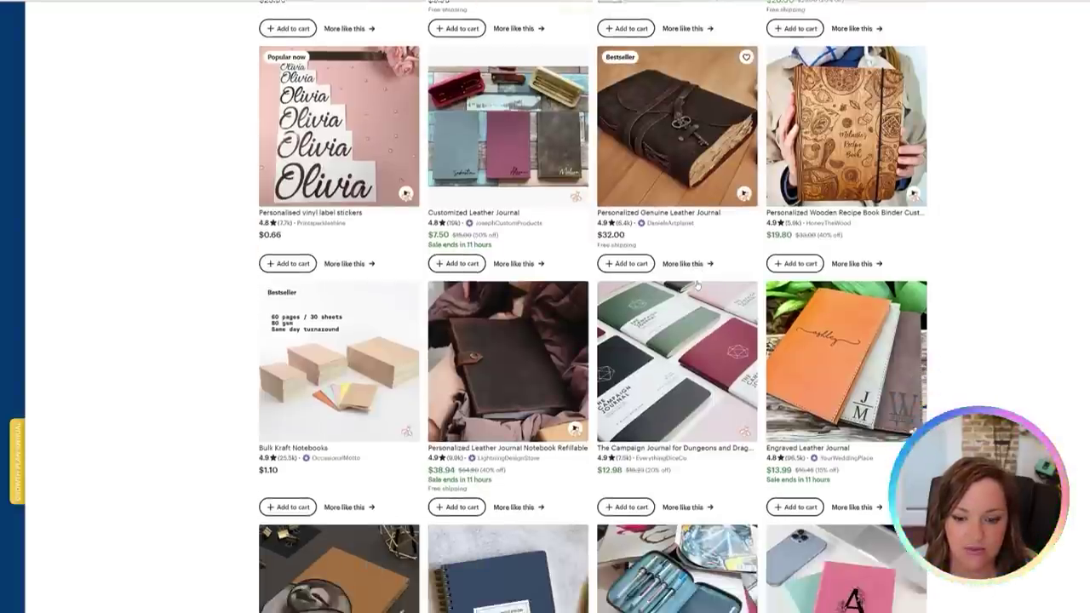
pyautogui.scroll(-6, 697, 286)
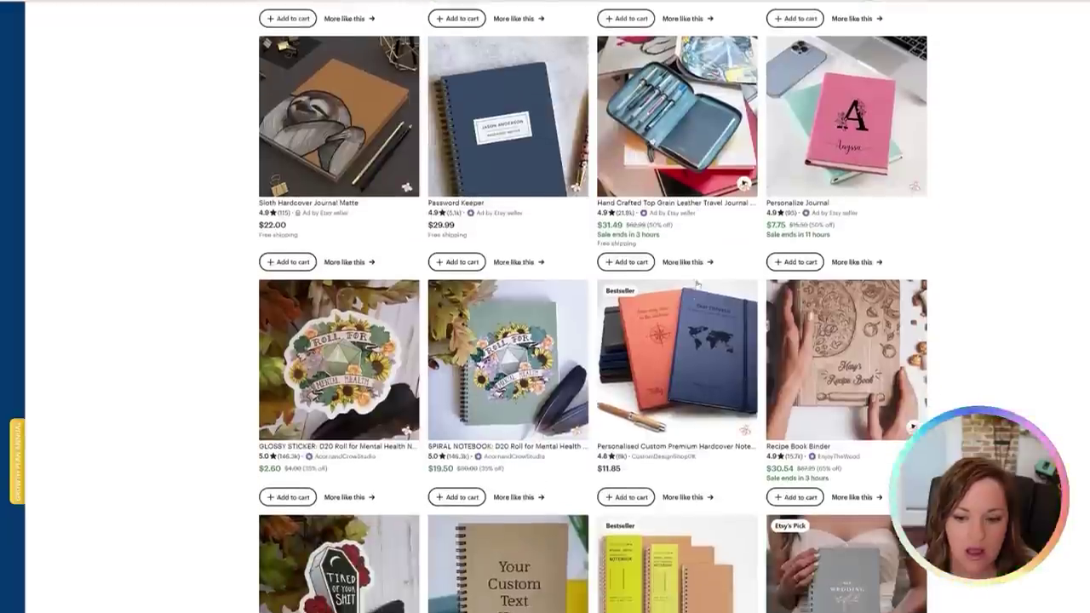
pyautogui.scroll(-3, 697, 286)
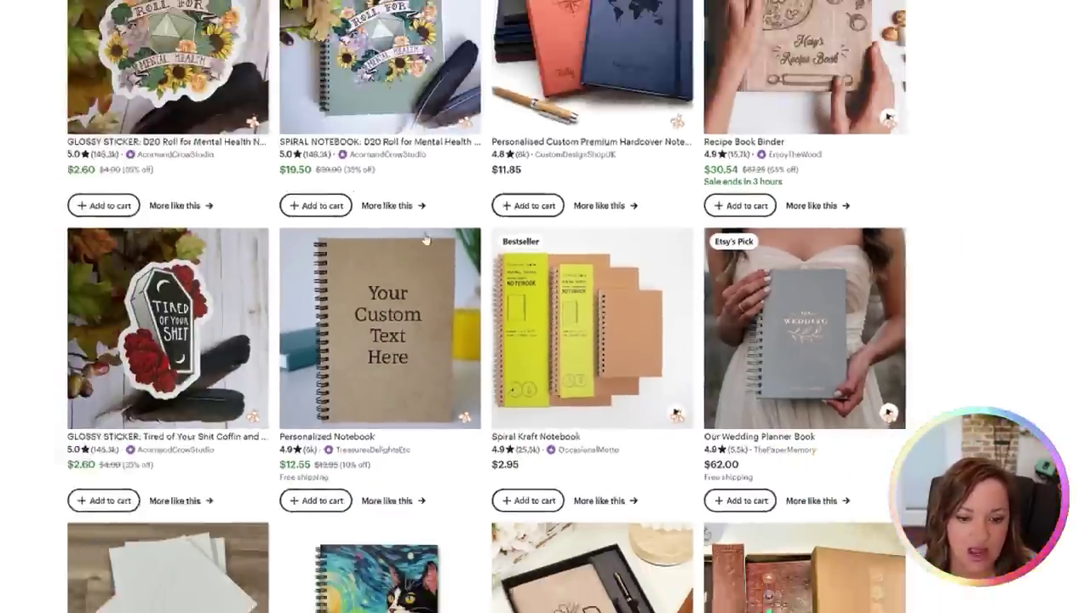
pyautogui.scroll(-2, 502, 301)
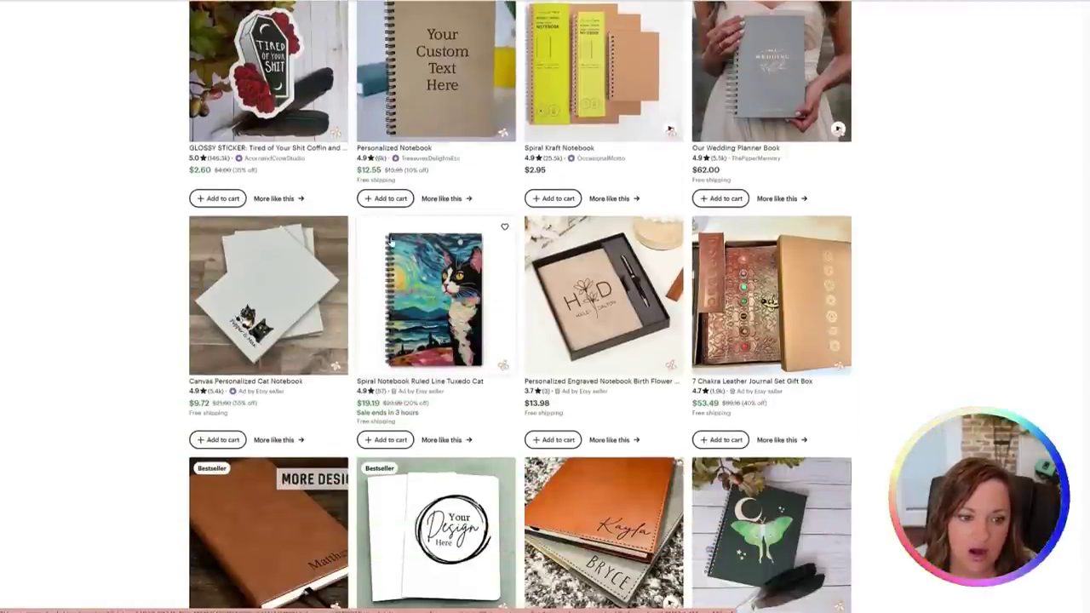
pyautogui.moveTo(842, 158)
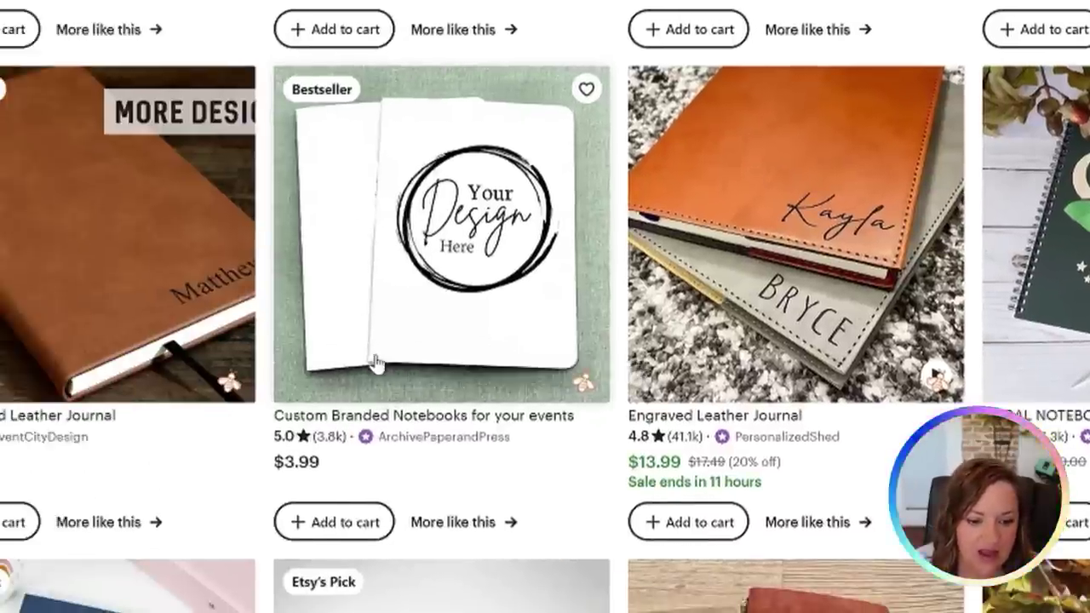
pyautogui.scroll(-3, 377, 361)
pyautogui.scroll(-5, 367, 408)
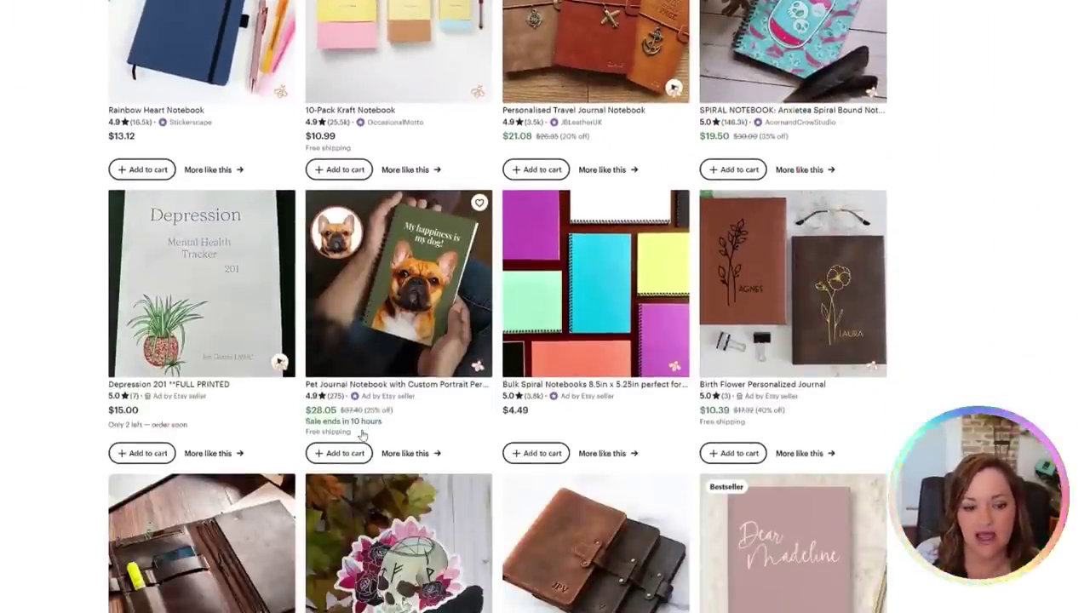
pyautogui.scroll(-4, 363, 436)
pyautogui.scroll(-4, 363, 436)
pyautogui.scroll(-4, 364, 436)
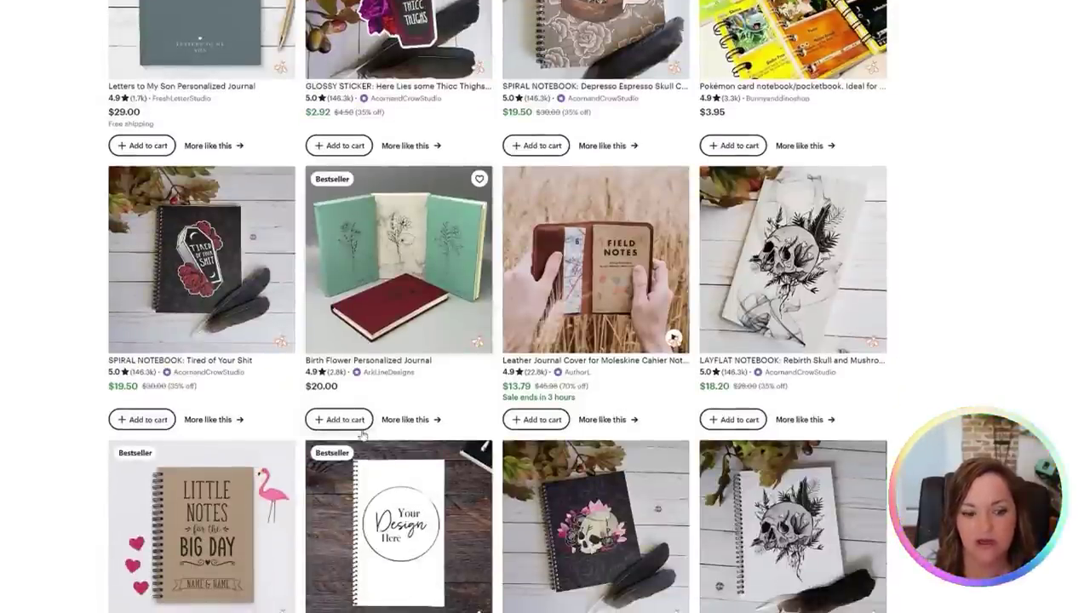
pyautogui.scroll(-5, 362, 434)
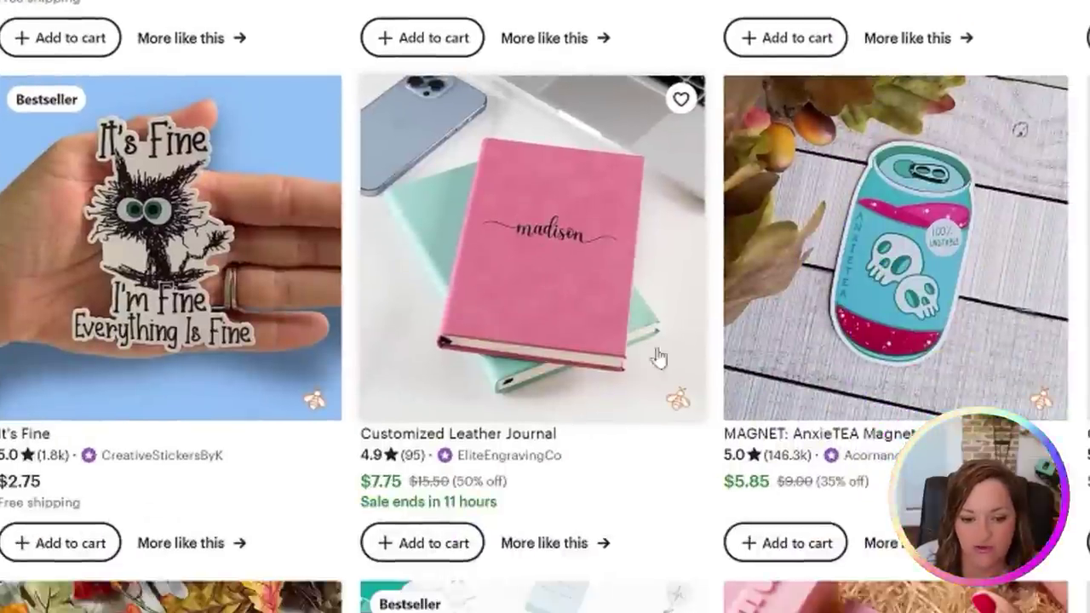
pyautogui.scroll(-2, 623, 445)
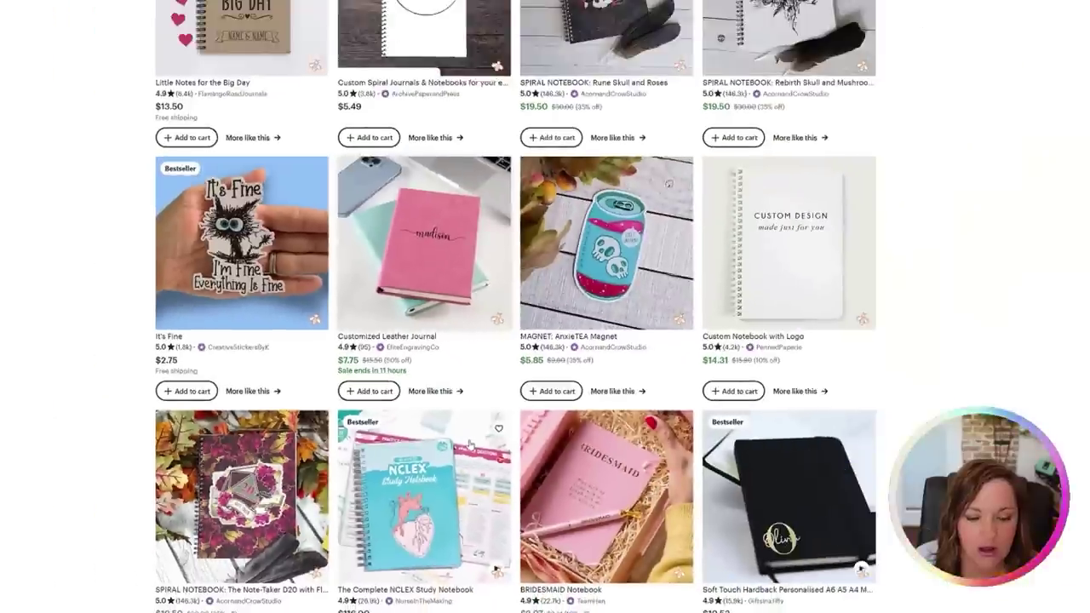
pyautogui.scroll(-2, 622, 332)
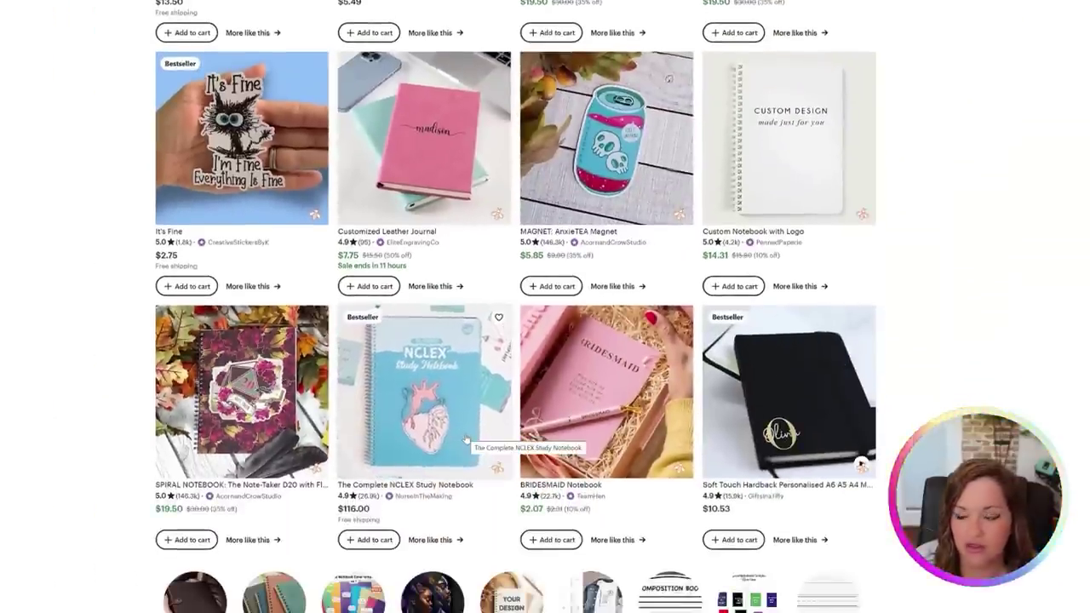
pyautogui.scroll(2, 443, 447)
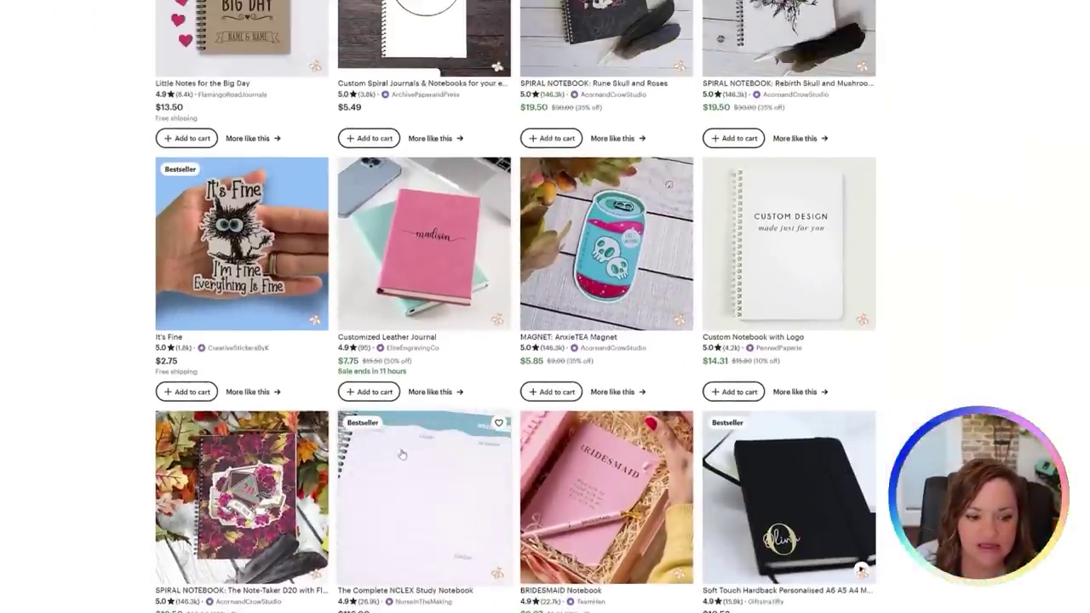
pyautogui.scroll(2, 545, 271)
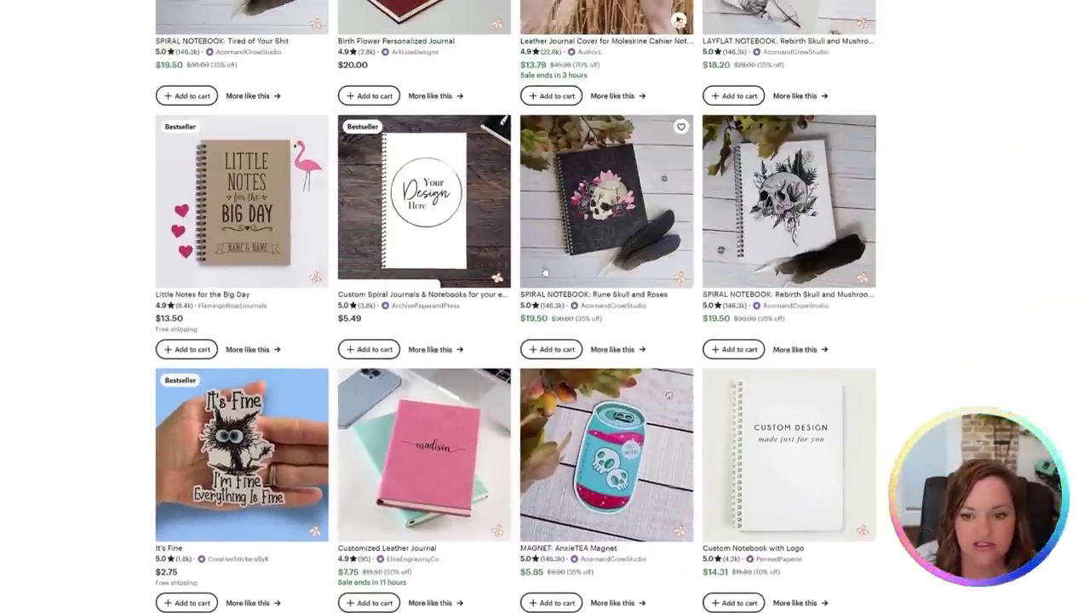
pyautogui.scroll(4, 545, 271)
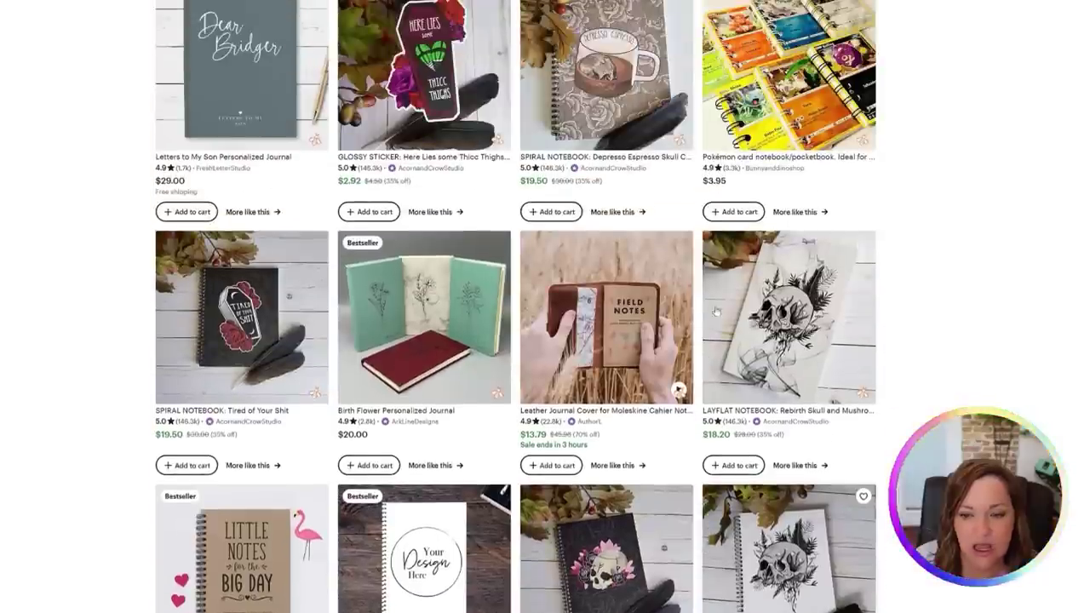
pyautogui.scroll(2, 610, 272)
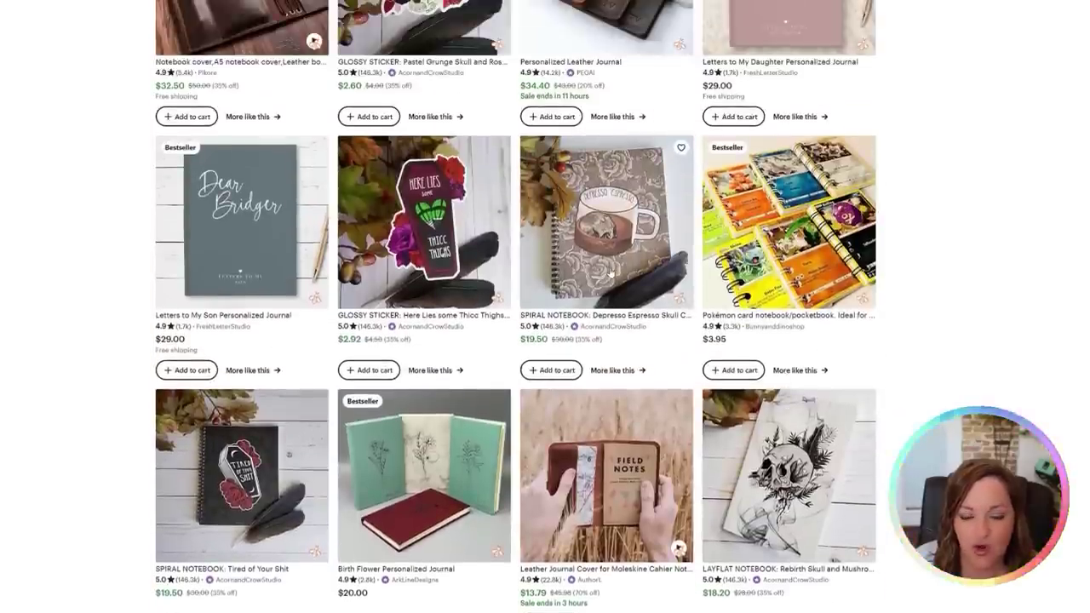
pyautogui.scroll(4, 593, 266)
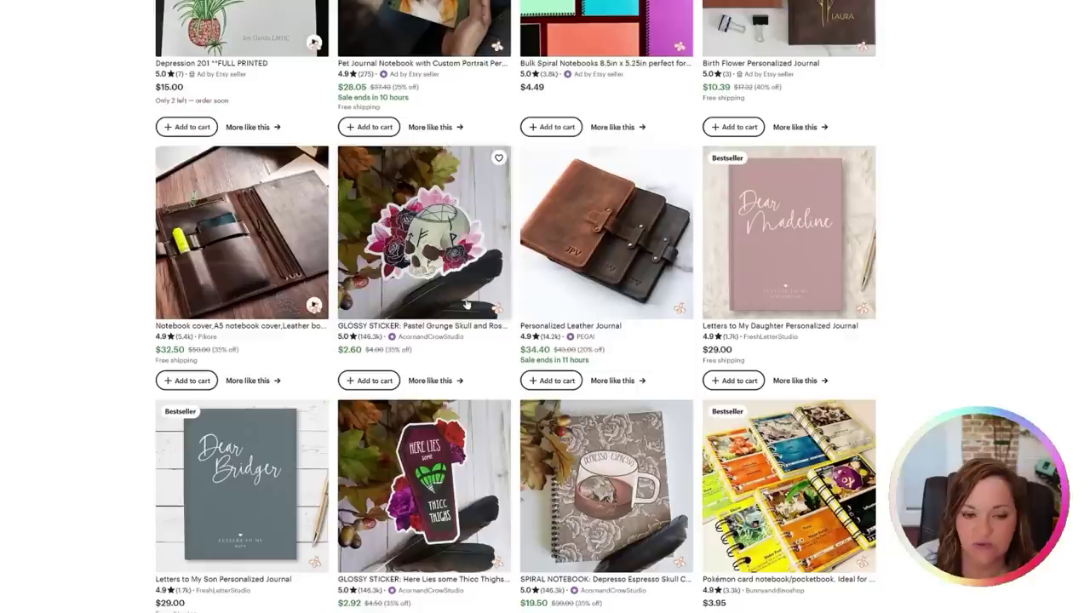
pyautogui.scroll(5, 426, 310)
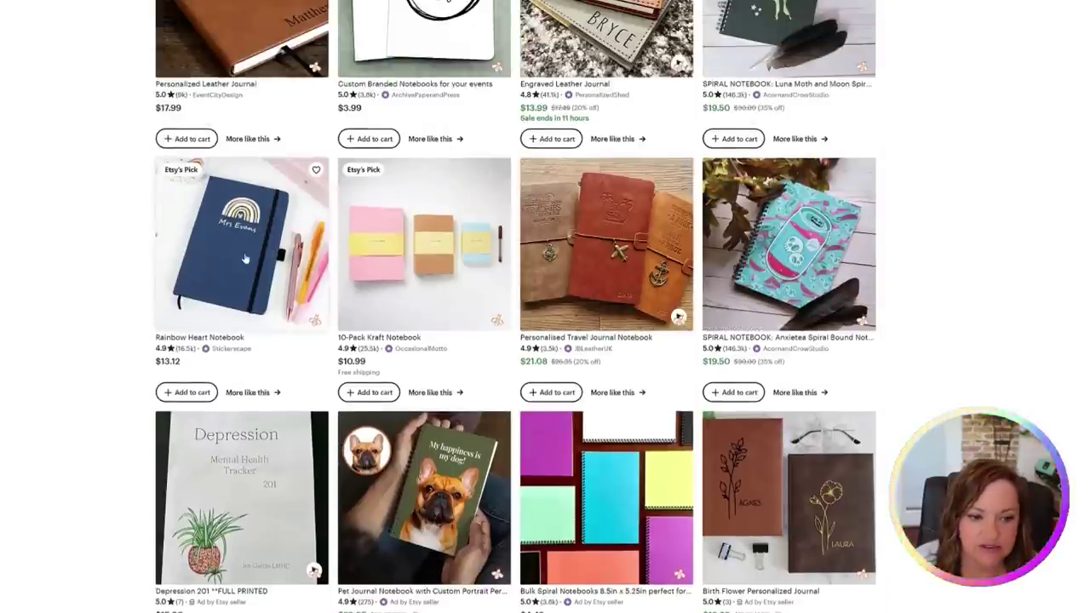
pyautogui.scroll(2, 246, 263)
pyautogui.scroll(3, 258, 281)
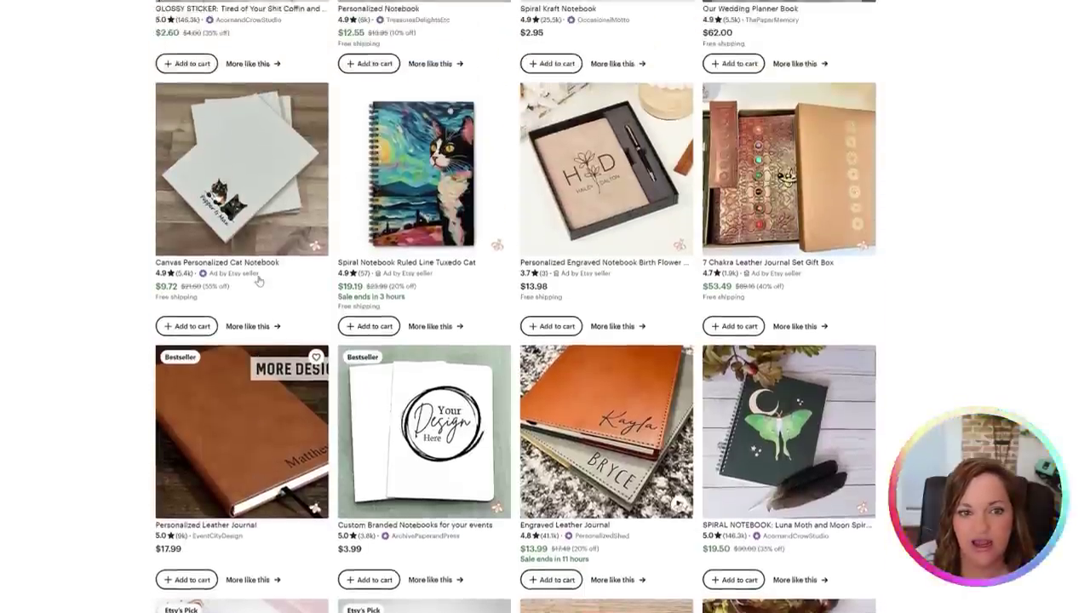
pyautogui.scroll(2, 511, 308)
pyautogui.scroll(5, 562, 313)
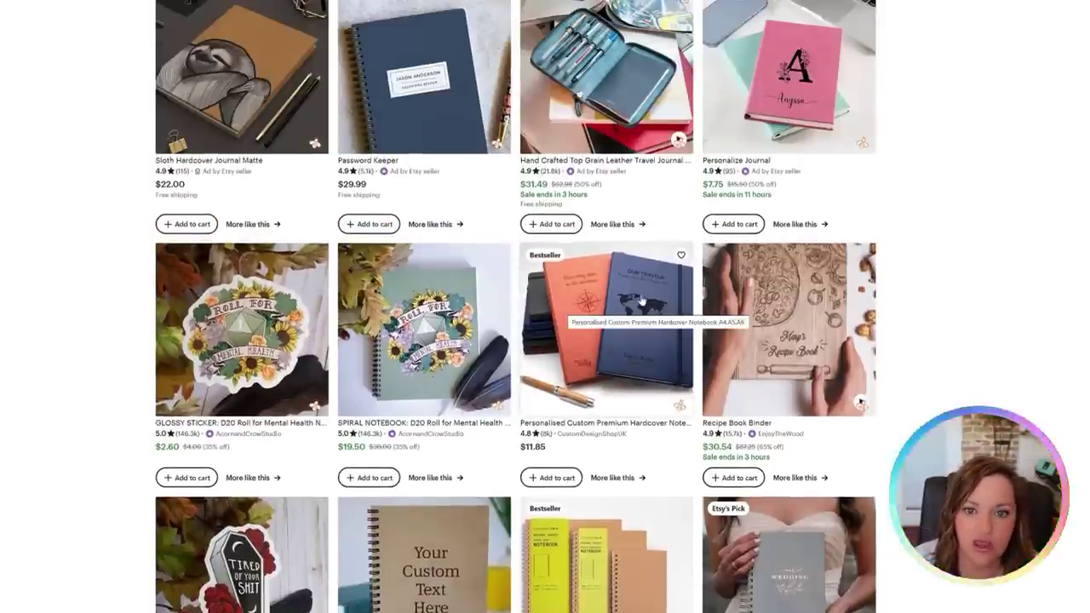
pyautogui.scroll(3, 639, 306)
pyautogui.scroll(6, 636, 314)
pyautogui.scroll(1, 640, 312)
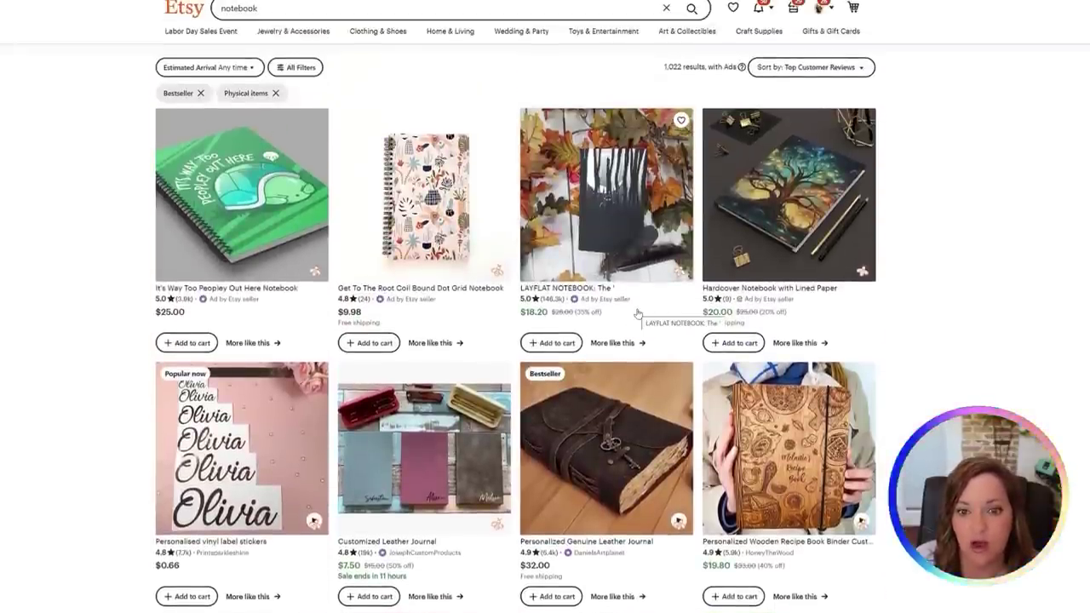
pyautogui.scroll(-1, 637, 314)
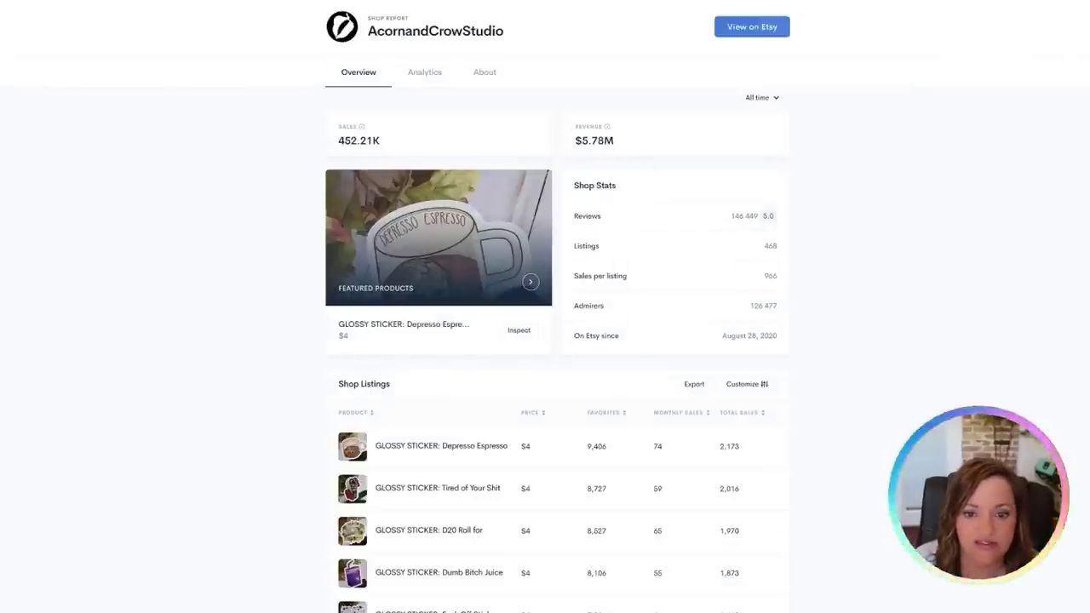
pyautogui.moveTo(629, 131); pyautogui.dragTo(623, 146)
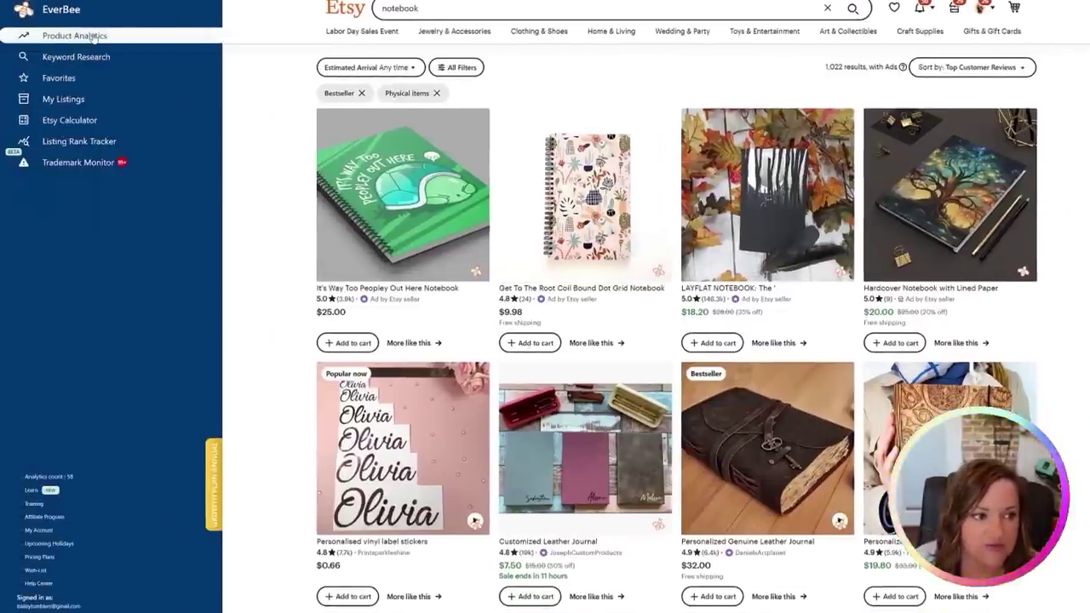
# Step: Open EverBee Product Analytics and sort the listings by Mo. Revenue, highest first
pyautogui.click(75, 36)
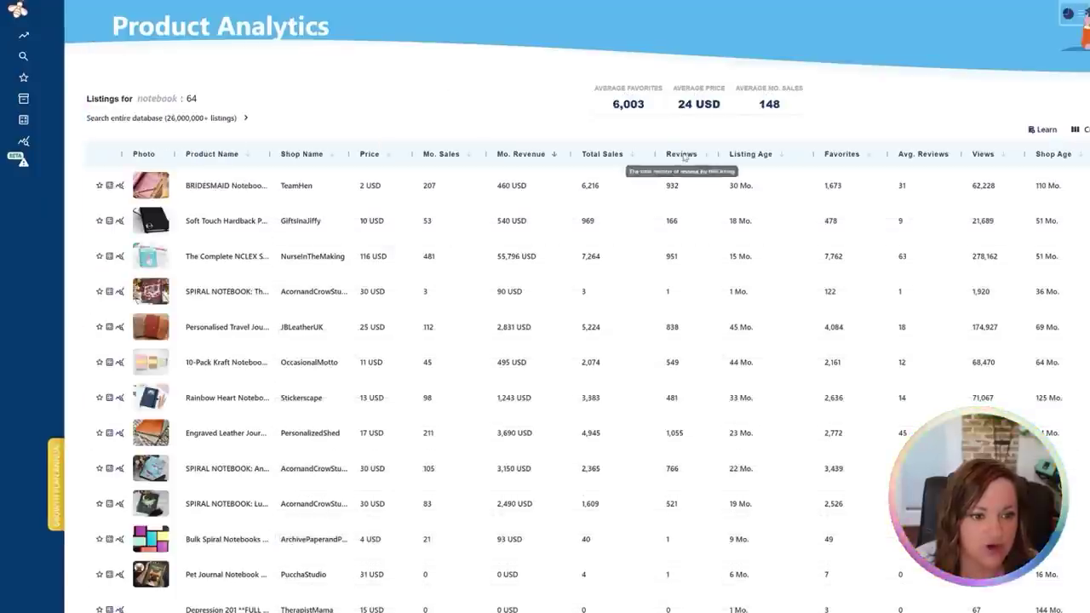
pyautogui.click(553, 155)
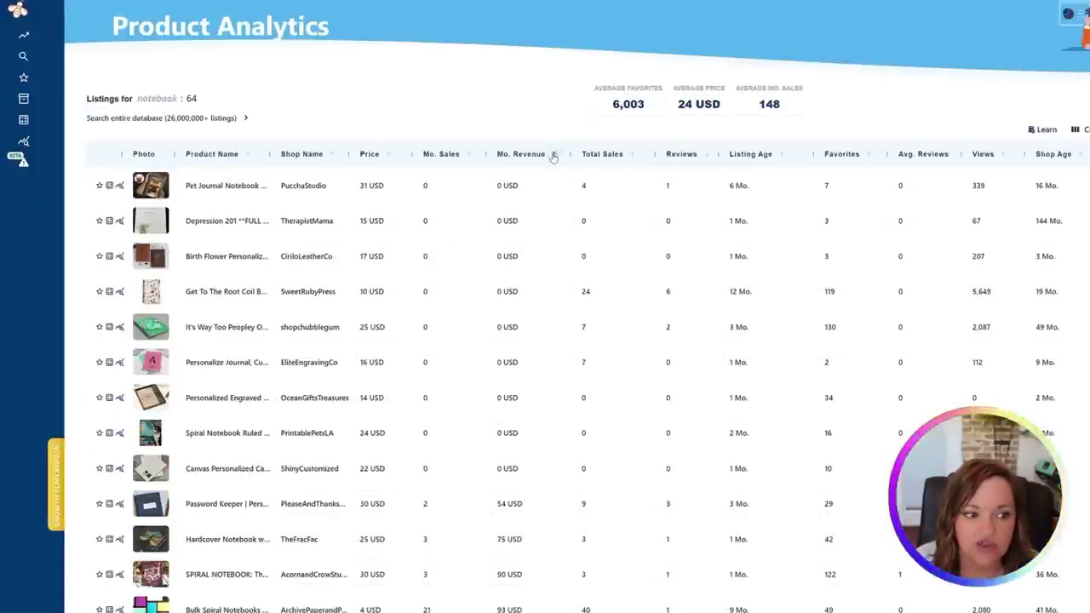
pyautogui.click(552, 155)
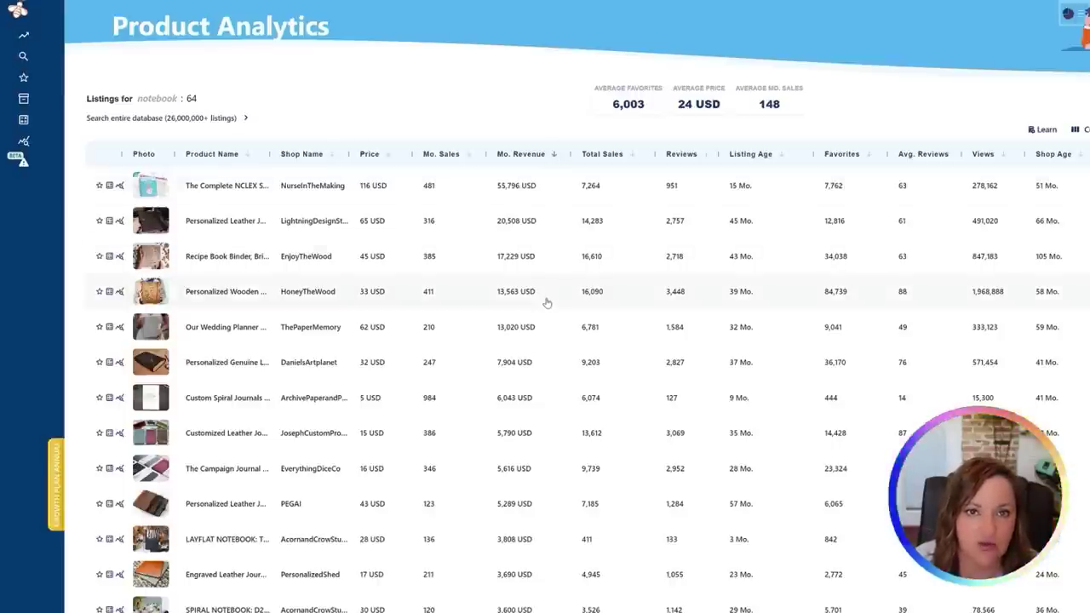
# Step: Scroll through the Product Analytics table to review the top-earning notebook listings
pyautogui.scroll(-2, 507, 498)
pyautogui.scroll(-2, 515, 495)
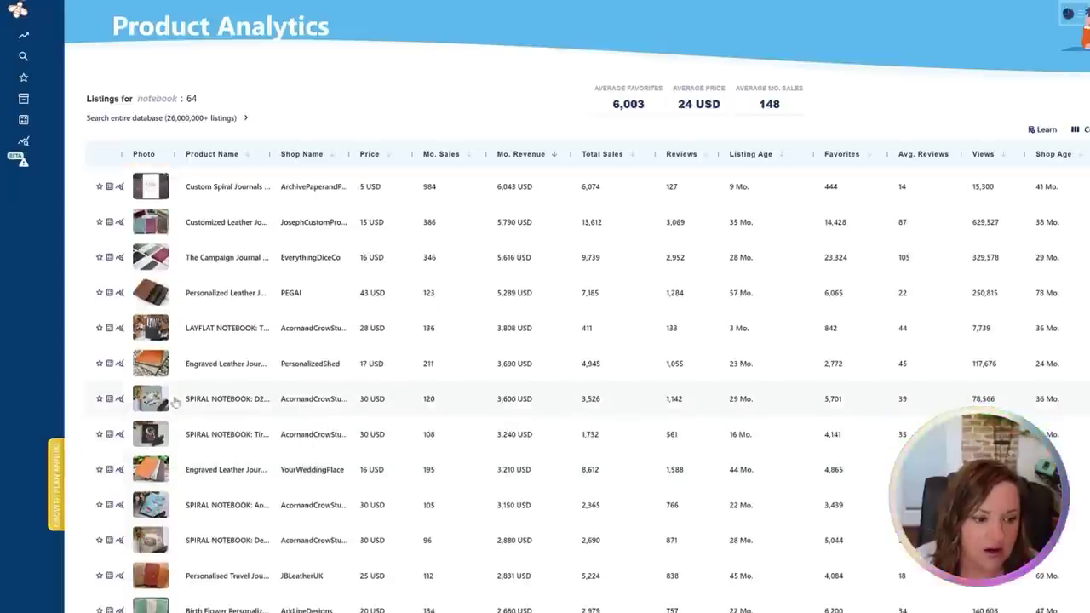
pyautogui.moveTo(152, 433)
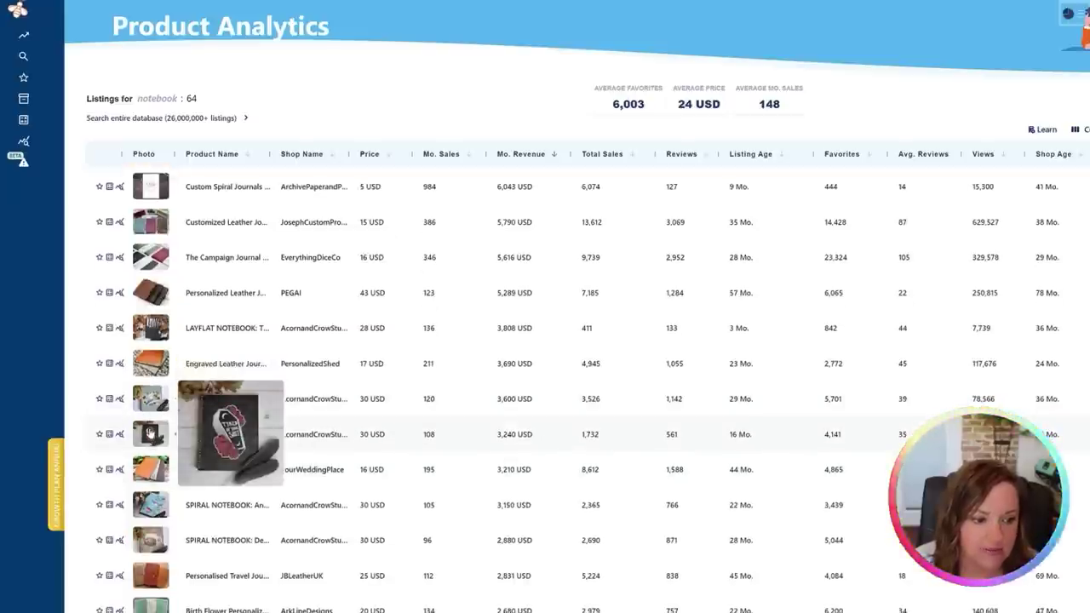
pyautogui.moveTo(154, 511)
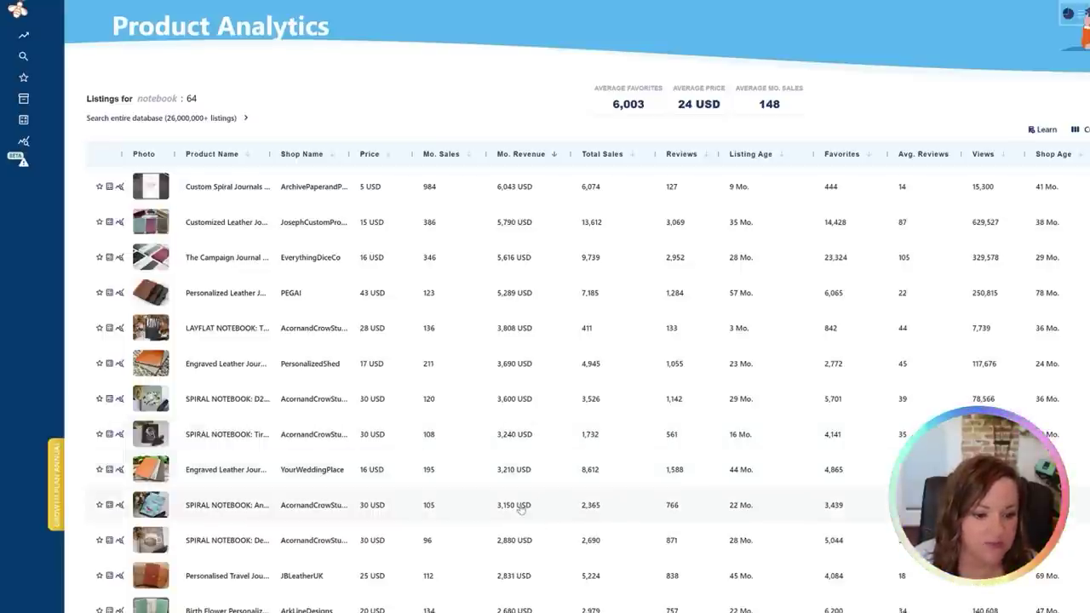
pyautogui.scroll(-1, 533, 528)
pyautogui.scroll(-2, 533, 528)
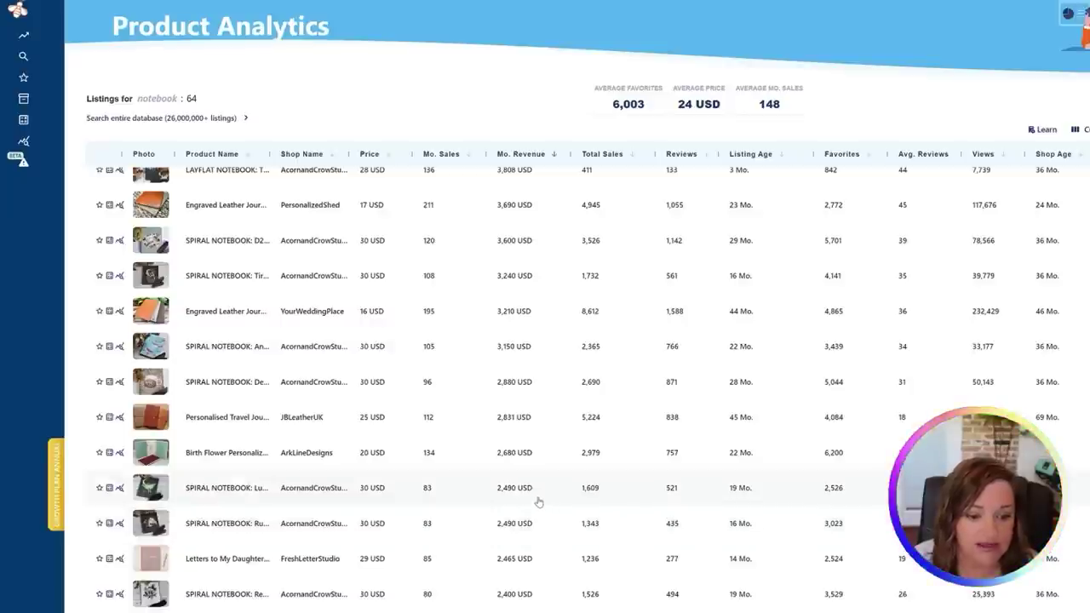
pyautogui.scroll(7, 538, 502)
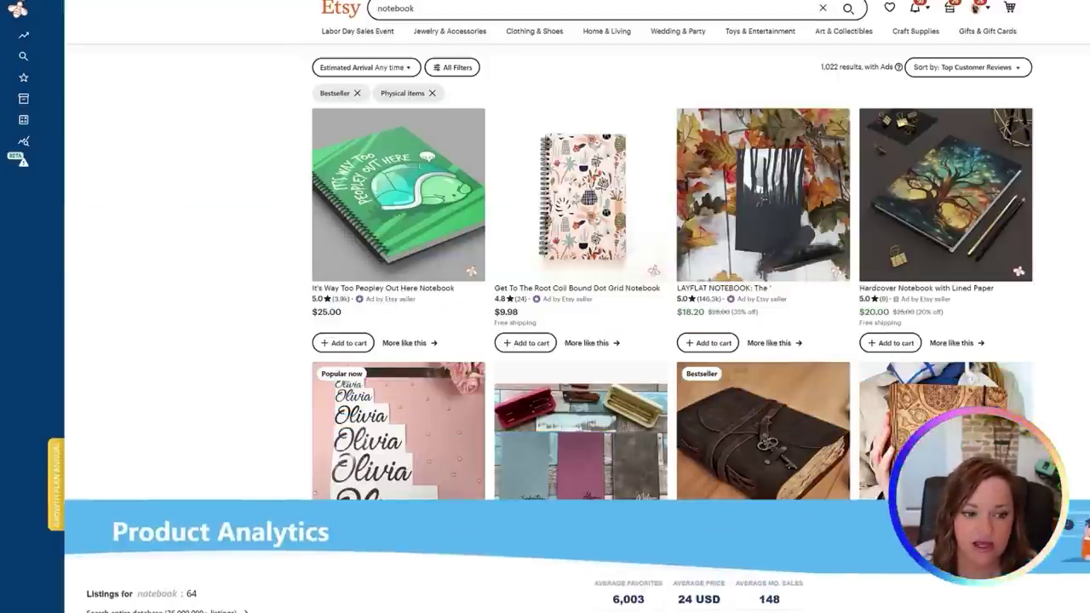
# Step: Scroll down through the Etsy notebook search results
pyautogui.scroll(-5, 579, 256)
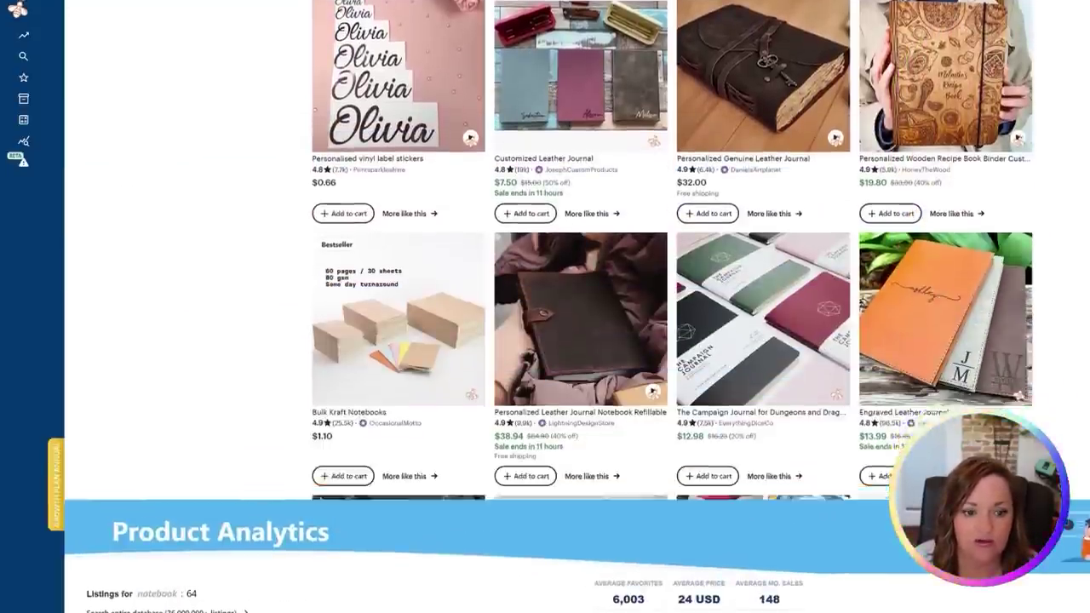
pyautogui.scroll(-10, 579, 255)
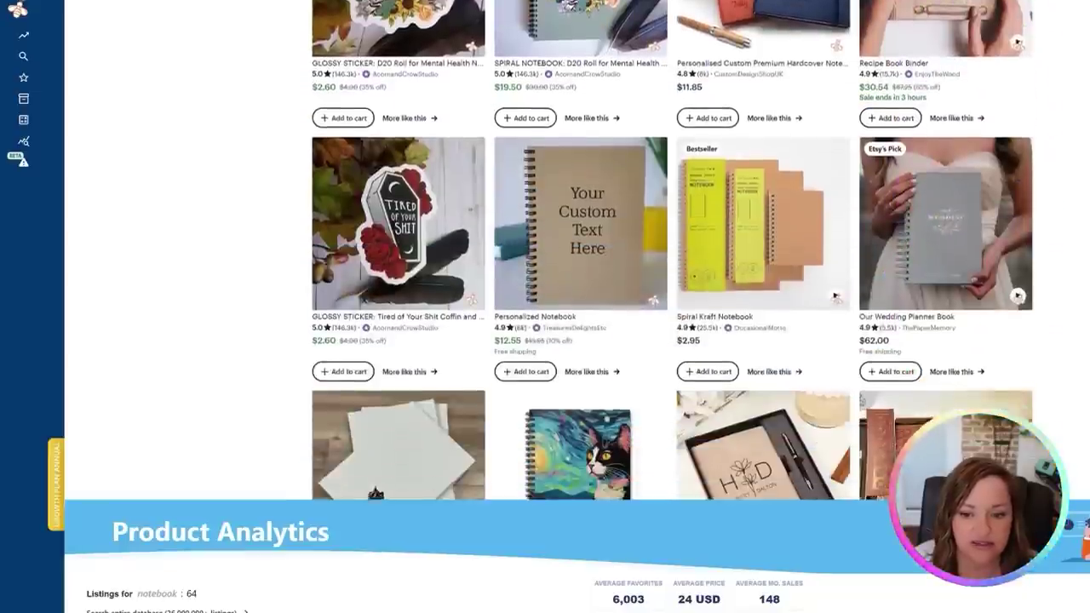
pyautogui.scroll(-6, 579, 255)
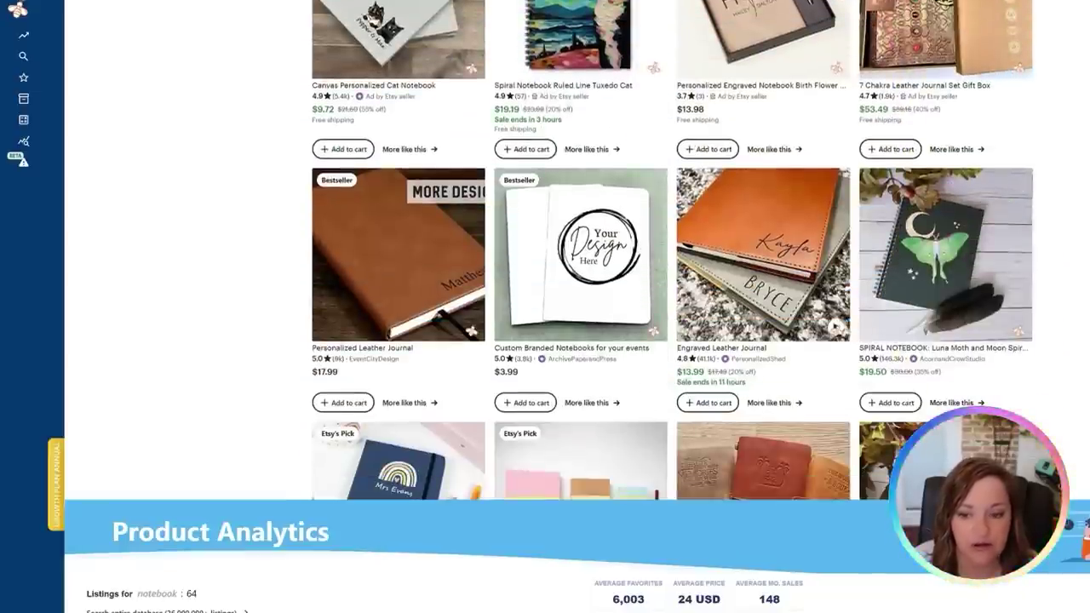
pyautogui.scroll(-9, 673, 256)
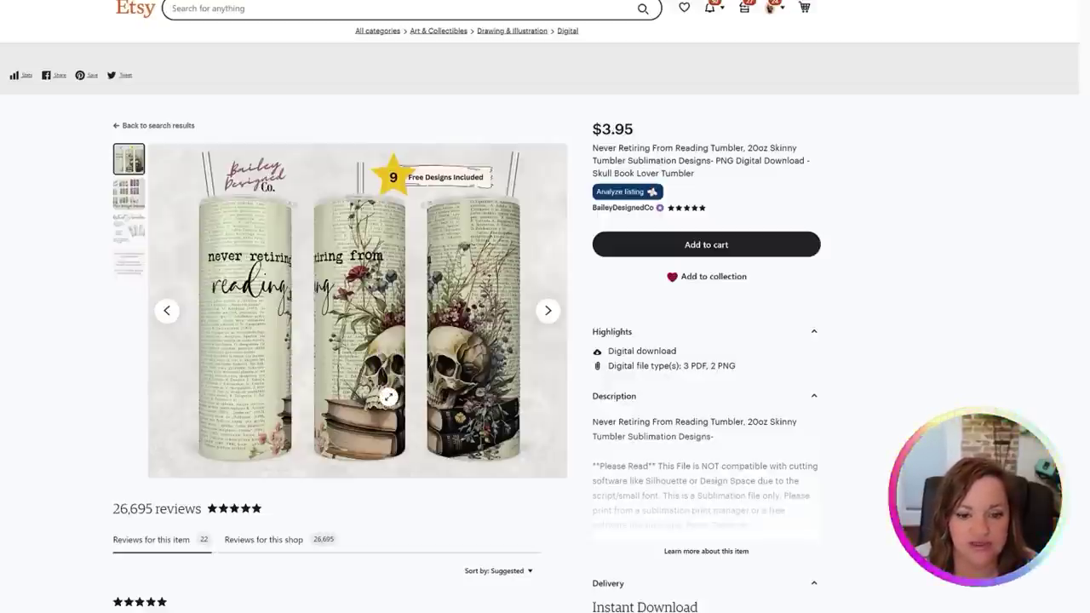
# Step: Switch windows with Alt+Tab to the Creative Fabrica Ahmad Bantani Font page
pyautogui.hotkey('alt', 'Tab')
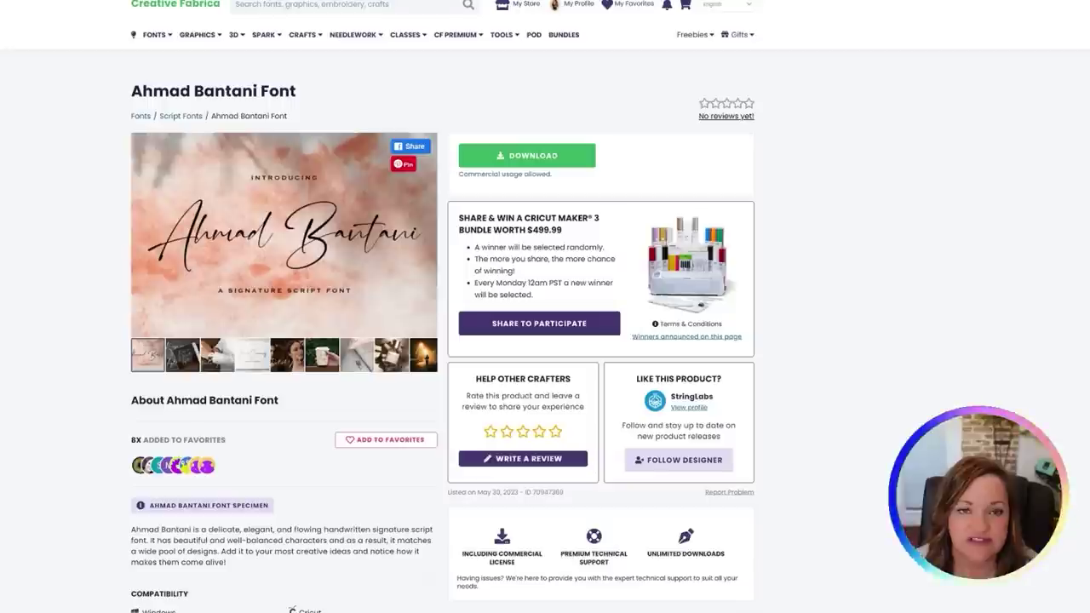
# Step: Open Creative Fabrica's POD (Print On Demand) assets section
pyautogui.click(532, 35)
pyautogui.moveTo(503, 36)
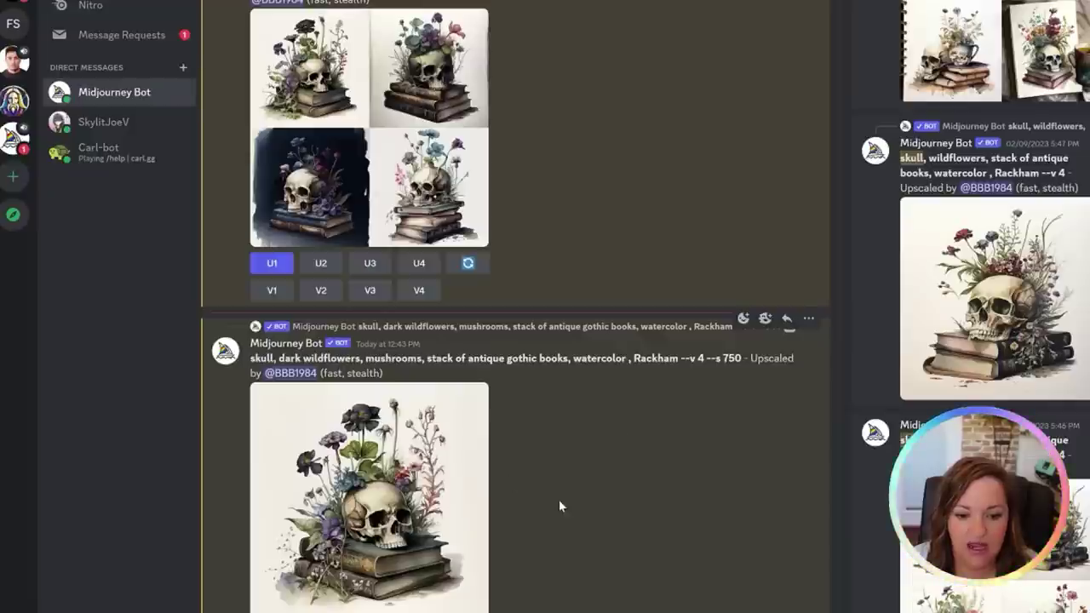
# Step: Scroll the Midjourney Bot DM to review the skull-on-books image grids
pyautogui.scroll(10, 400, 521)
pyautogui.scroll(10, 405, 482)
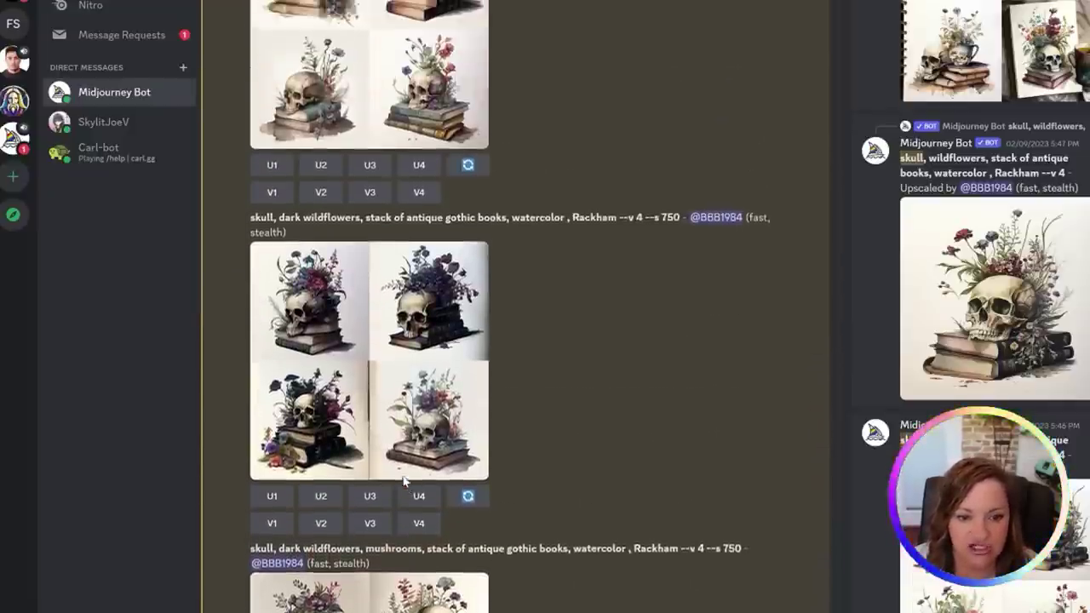
pyautogui.scroll(-10, 404, 481)
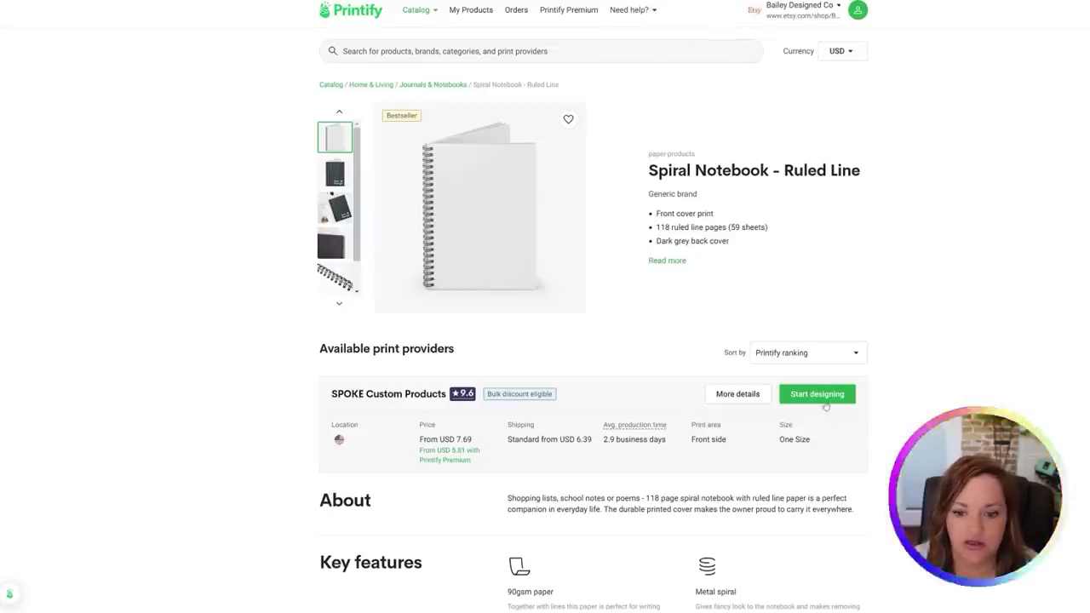
# Step: Start designing the Spiral Notebook - Ruled Line with SPOKE Custom Products as provider
pyautogui.click(819, 396)
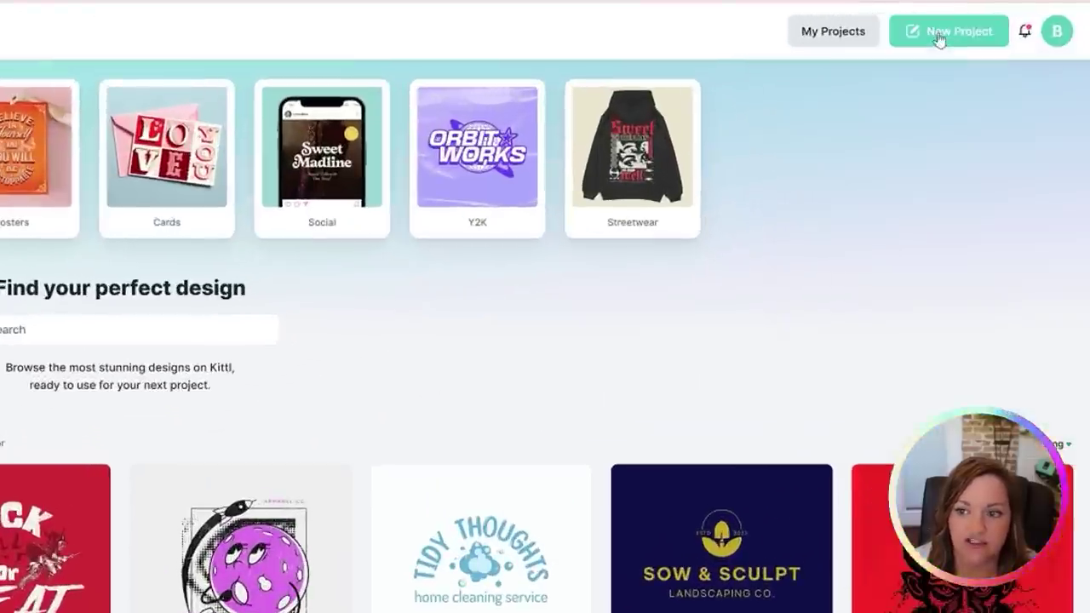
# Step: Create a new Kittl project with a custom 1810 × 2534 px portrait artboard
pyautogui.click(1039, 26)
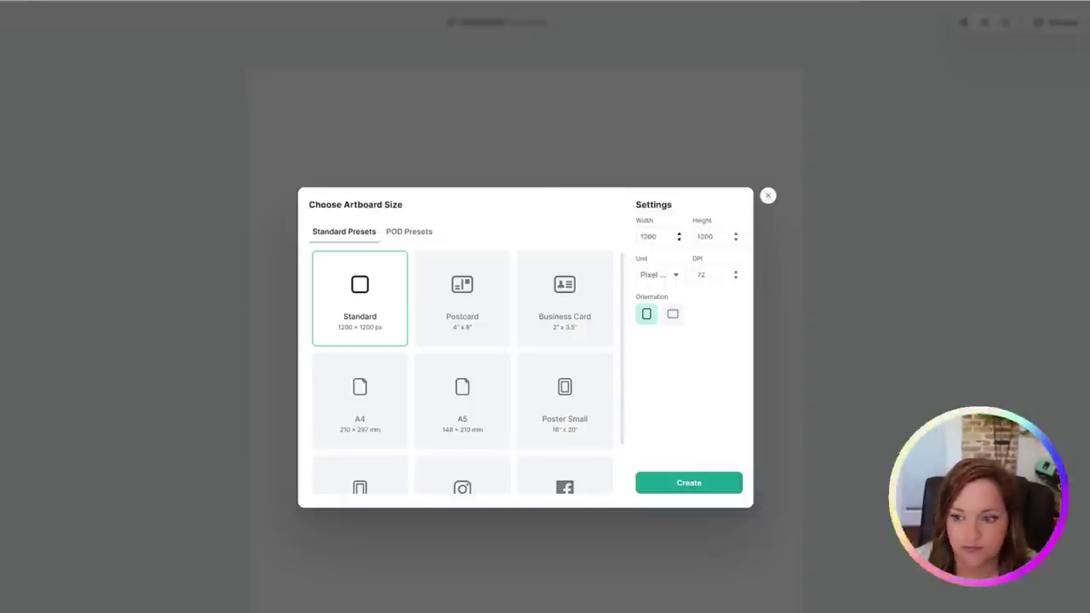
pyautogui.write('1810')
pyautogui.press('Tab')
pyautogui.write('2534')
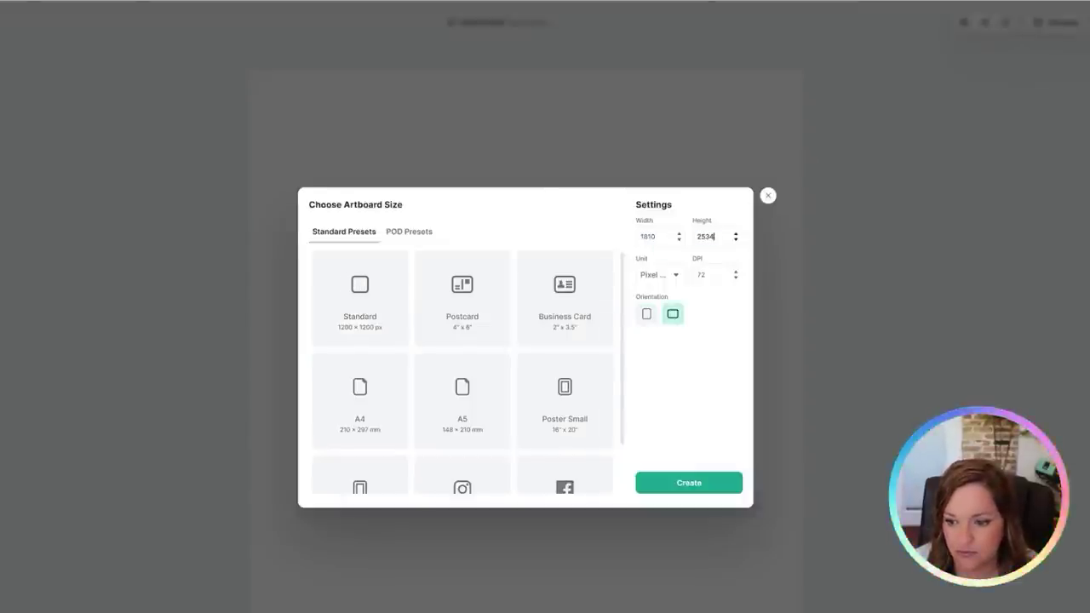
pyautogui.click(688, 483)
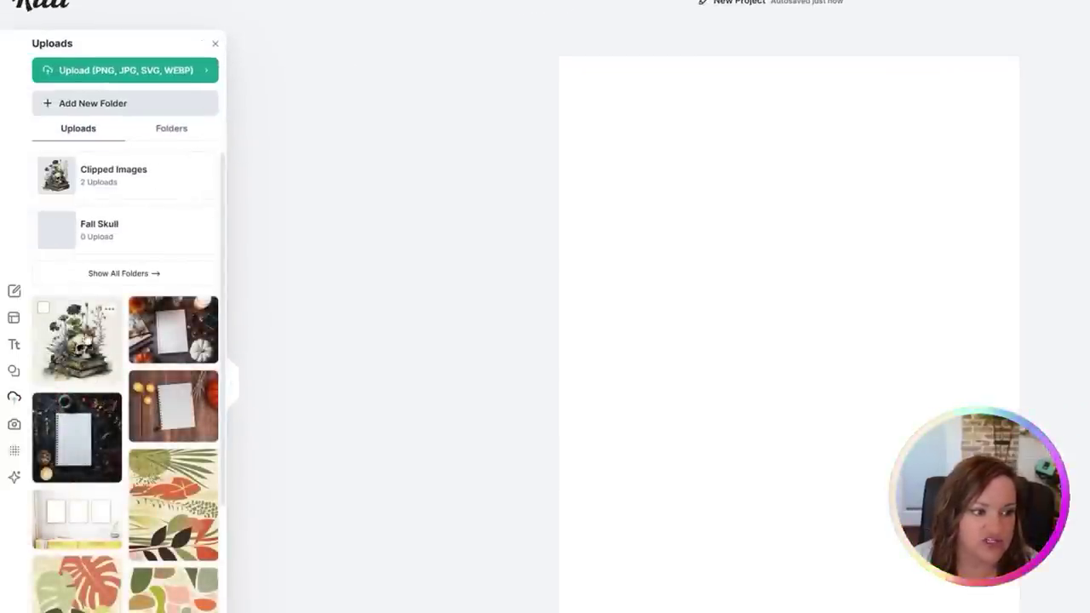
# Step: Add the uploaded skull image, remove its background, and enlarge it across most of the artboard
pyautogui.click(87, 349)
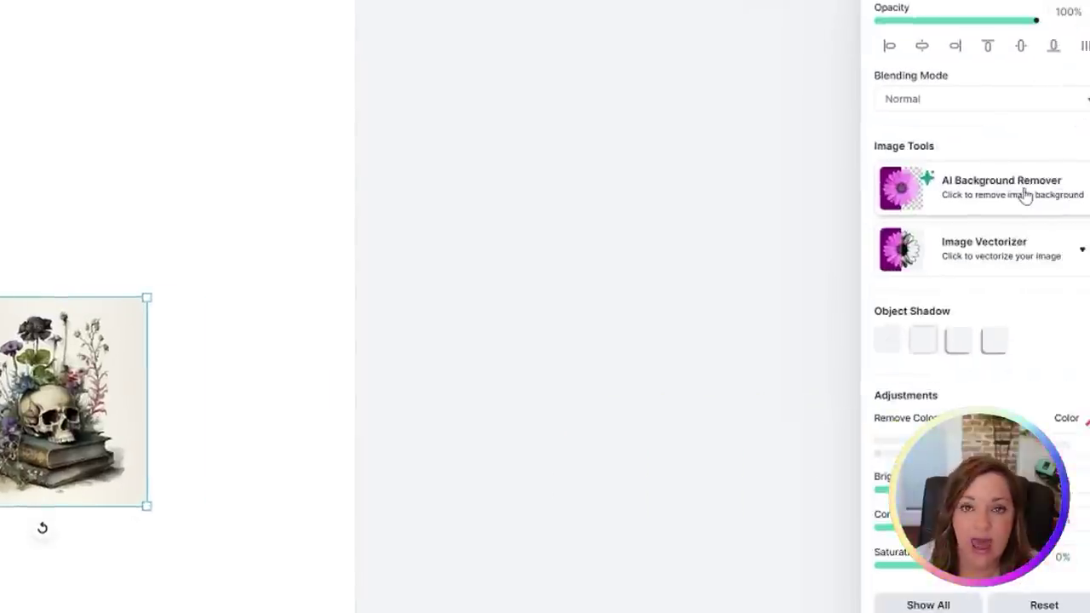
pyautogui.click(1022, 192)
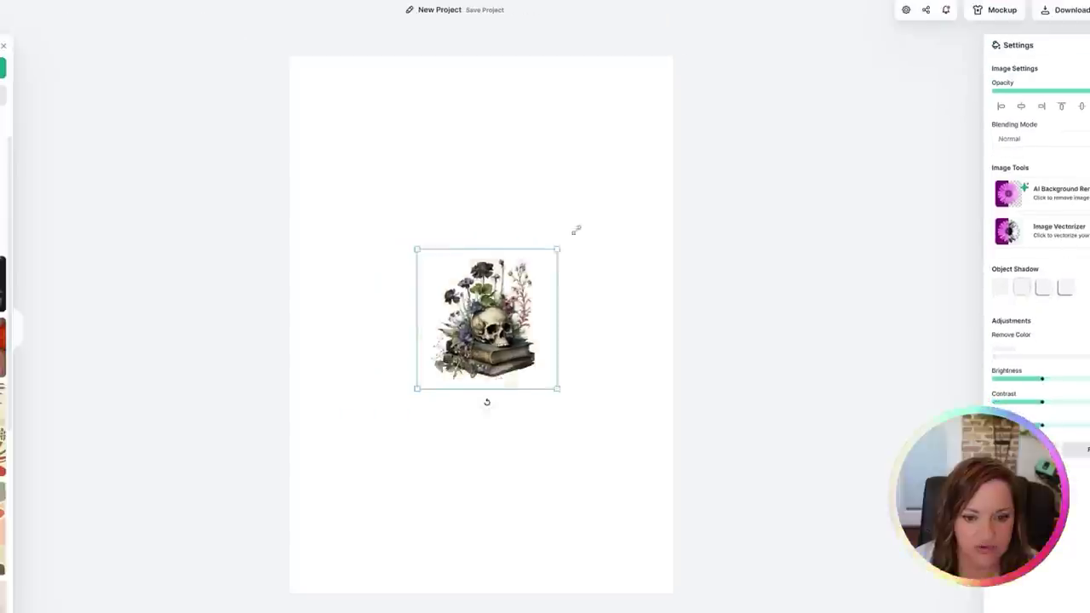
pyautogui.moveTo(386, 238); pyautogui.dragTo(556, 31)
pyautogui.moveTo(682, 95); pyautogui.dragTo(703, 66)
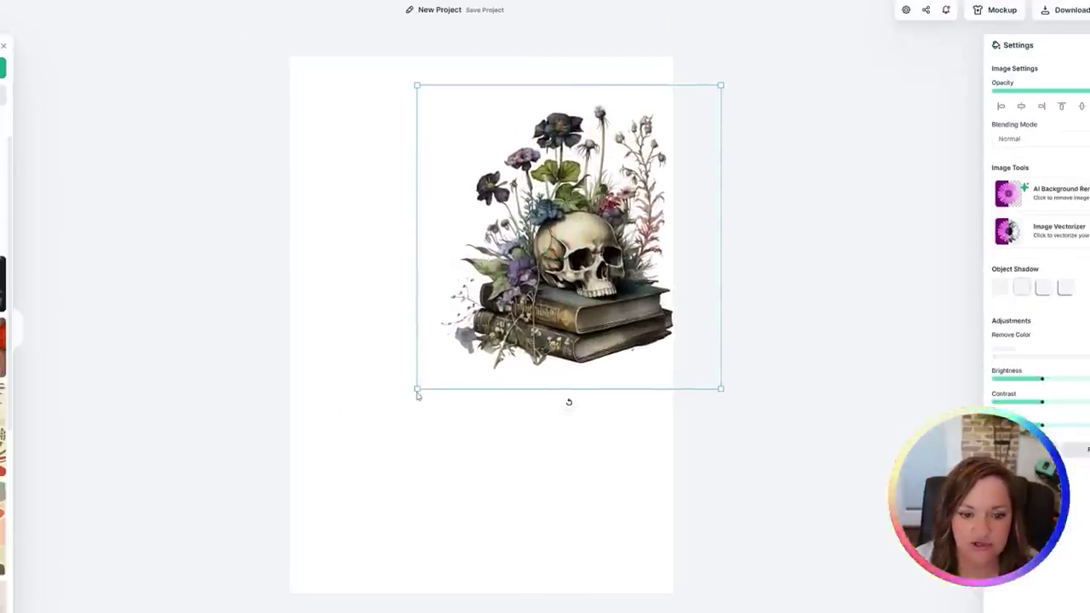
pyautogui.moveTo(417, 387); pyautogui.dragTo(244, 469)
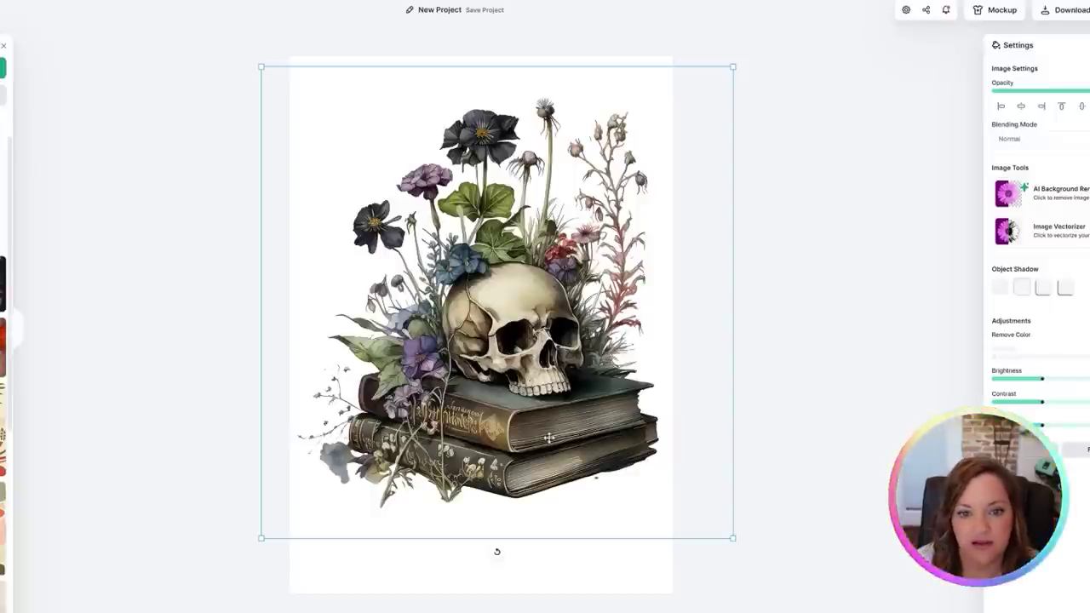
pyautogui.moveTo(548, 435); pyautogui.dragTo(533, 418)
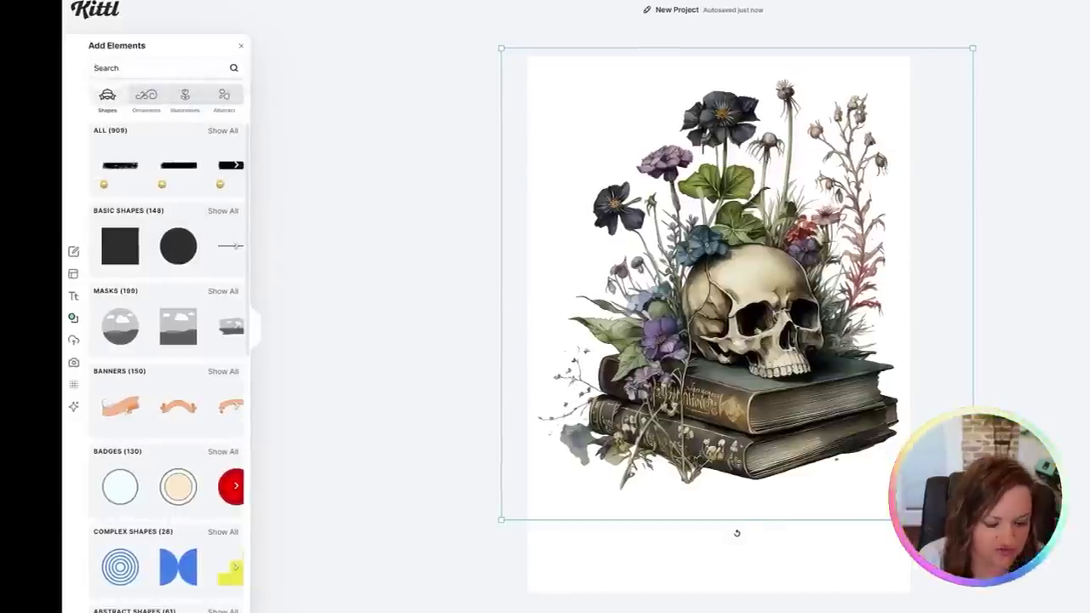
# Step: Search elements for 'watercolor flowers' and place a pink magnolia, rotated ~90°, by the lower-left books
pyautogui.write('watercolor flowers')
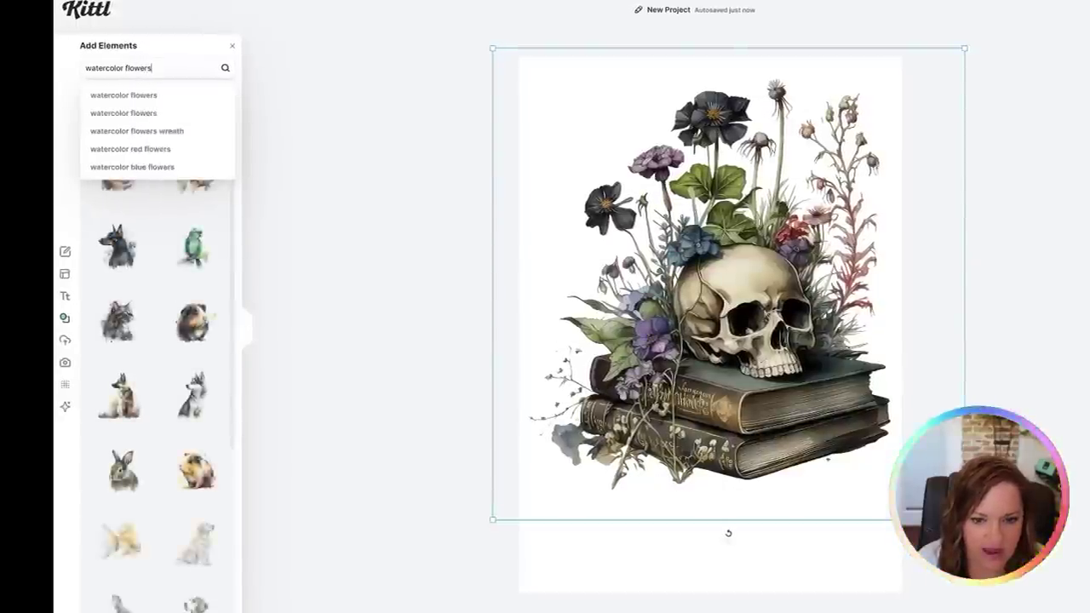
pyautogui.press('Return')
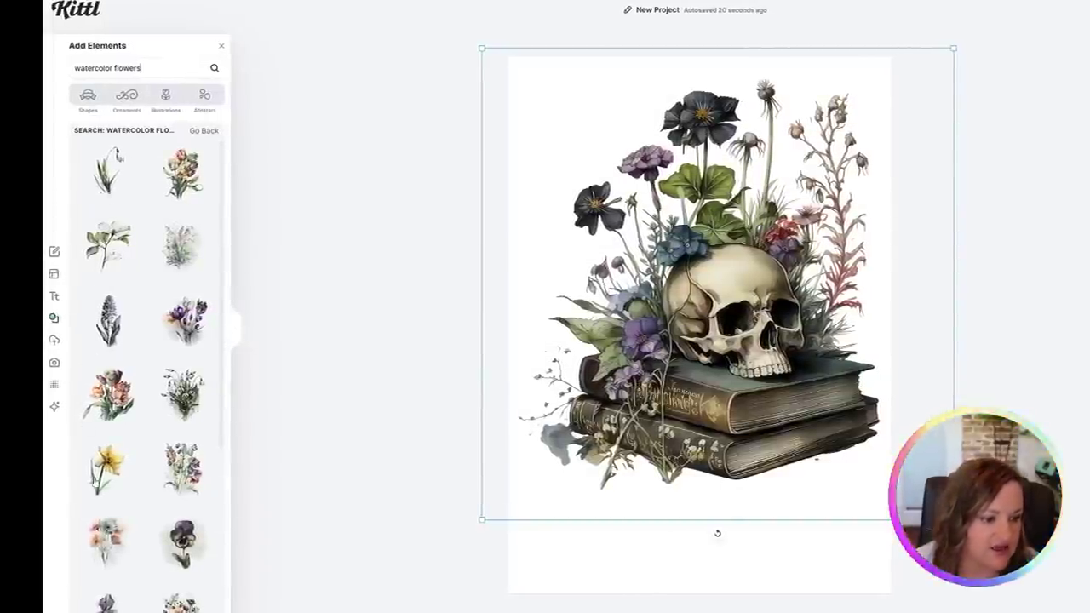
pyautogui.scroll(-3, 115, 384)
pyautogui.scroll(-5, 128, 472)
pyautogui.scroll(-5, 124, 472)
pyautogui.click(99, 383)
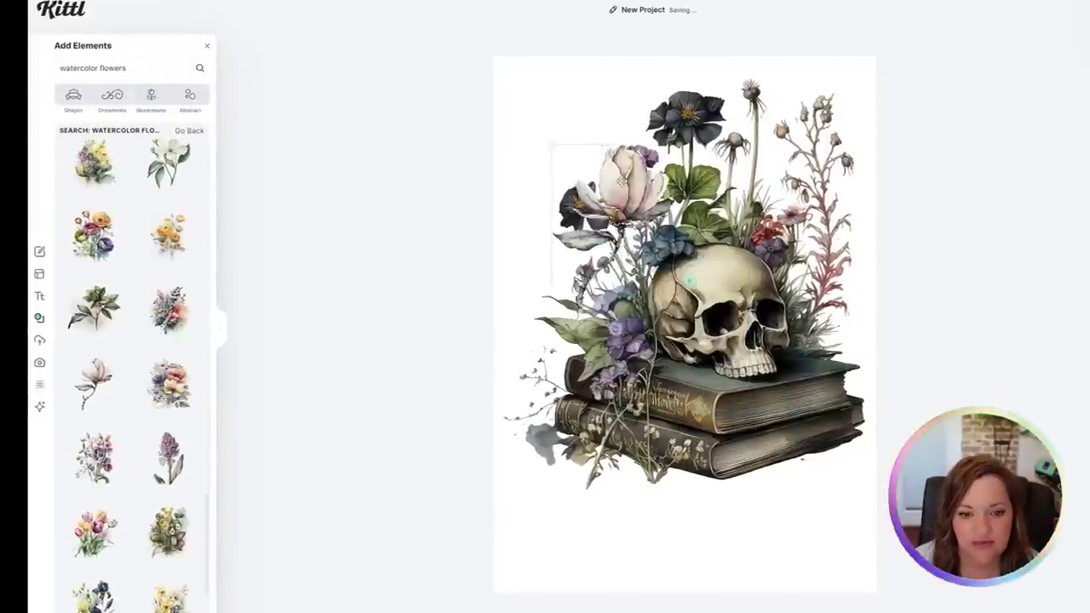
pyautogui.moveTo(682, 264); pyautogui.dragTo(606, 388)
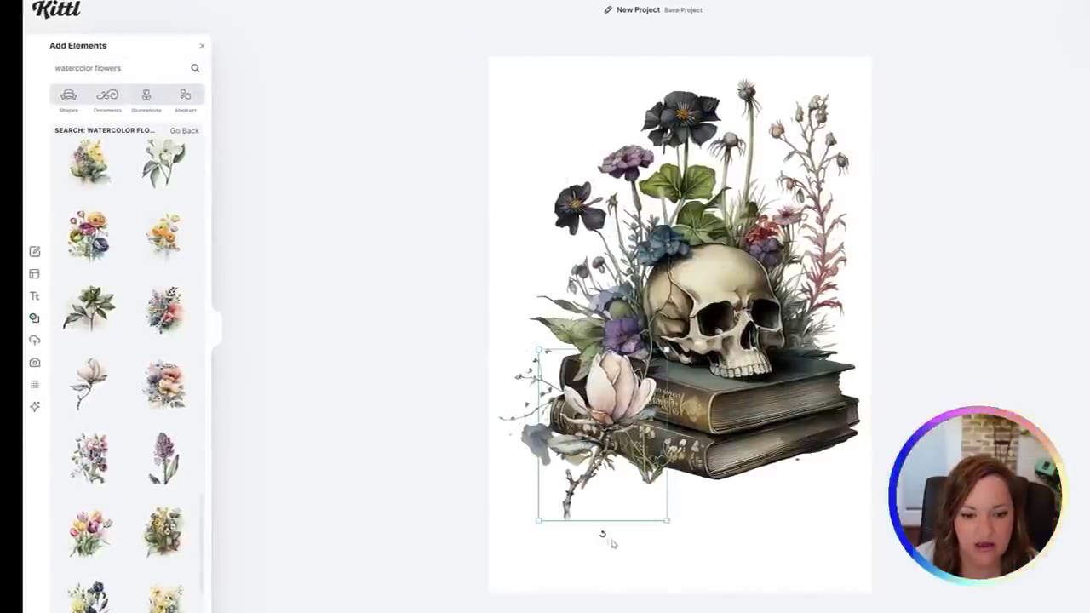
pyautogui.moveTo(600, 534); pyautogui.dragTo(809, 438)
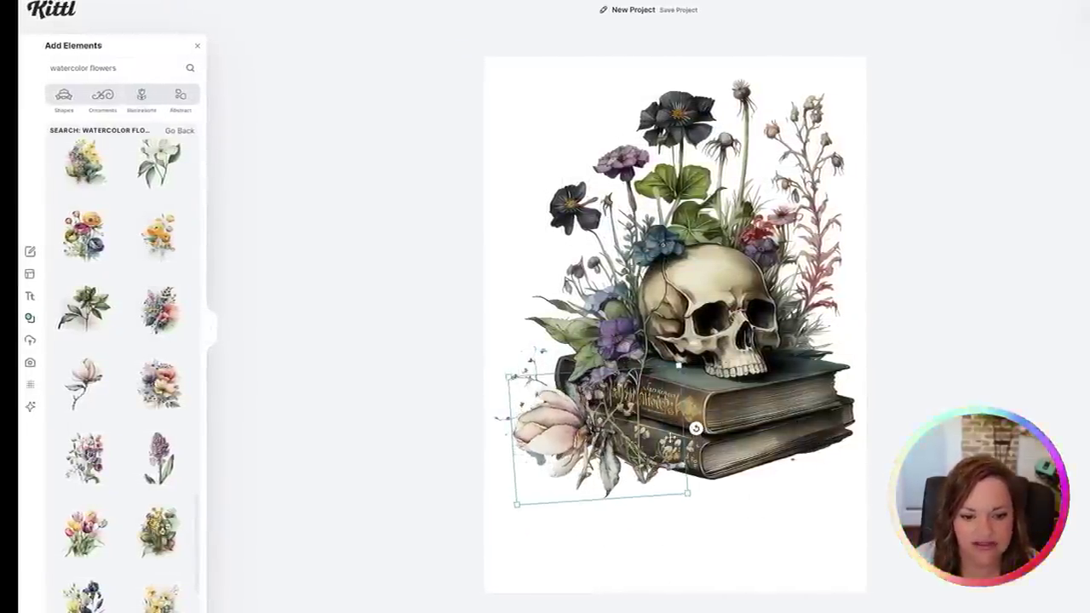
pyautogui.moveTo(663, 439)
pyautogui.mouseDown()
pyautogui.moveTo(593, 442)
pyautogui.moveTo(652, 434)
pyautogui.mouseUp()
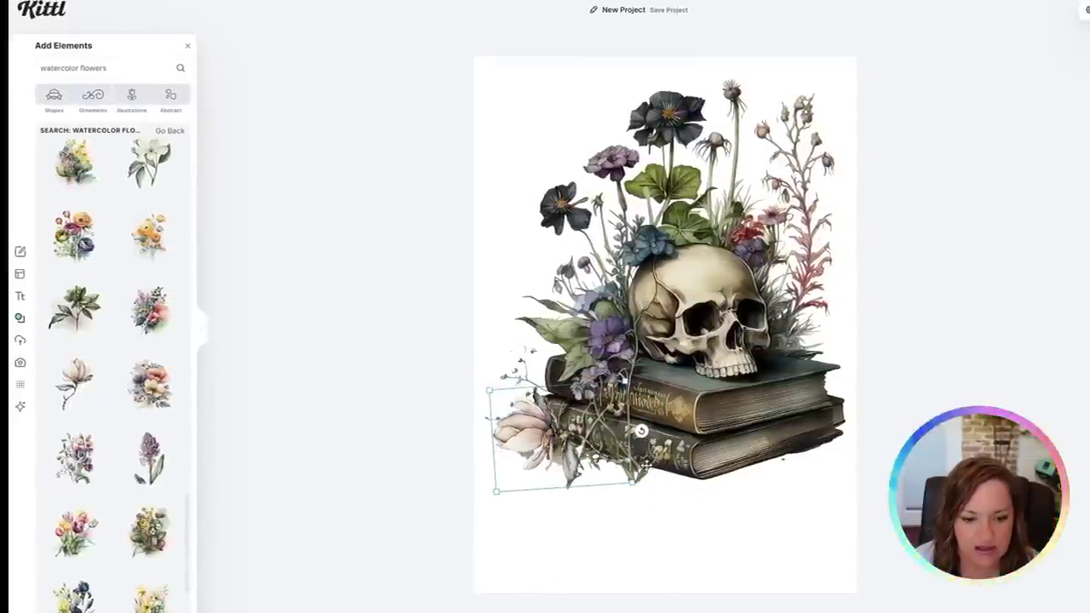
pyautogui.moveTo(548, 430); pyautogui.dragTo(548, 443)
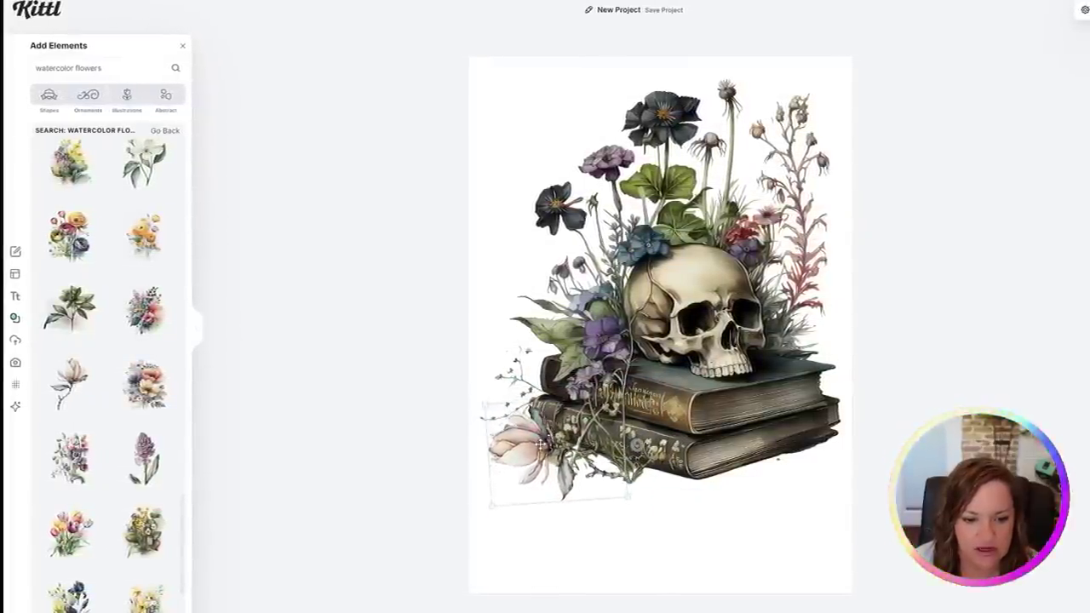
# Step: Duplicate the magnolia and position the copy beneath the right side of the book stack
pyautogui.hotkey('ctrl', 'd')
pyautogui.moveTo(669, 489); pyautogui.dragTo(663, 531)
pyautogui.moveTo(733, 492); pyautogui.dragTo(778, 460)
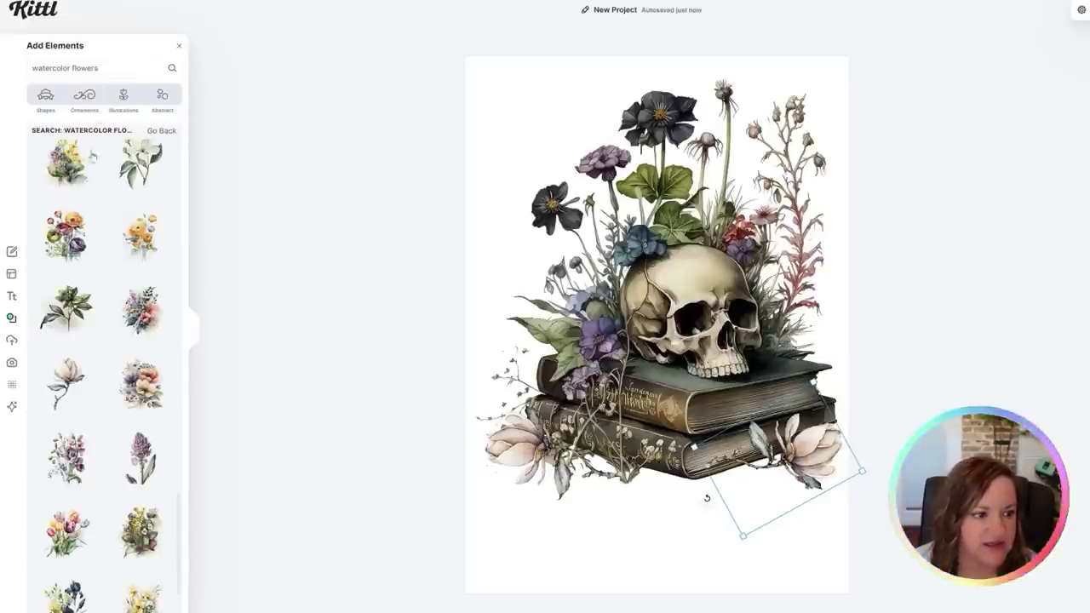
pyautogui.moveTo(100, 67); pyautogui.dragTo(17, 66)
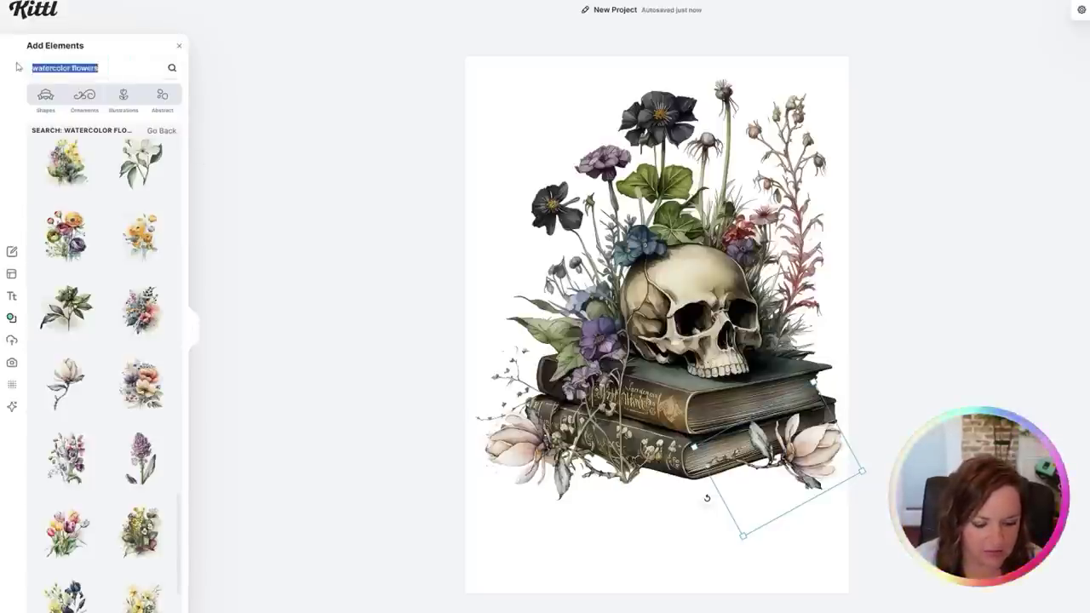
# Step: Add a watercolor moon from a 'watercolor moon' search, shrunk and tilted in the top-left corner
pyautogui.write('watercol')
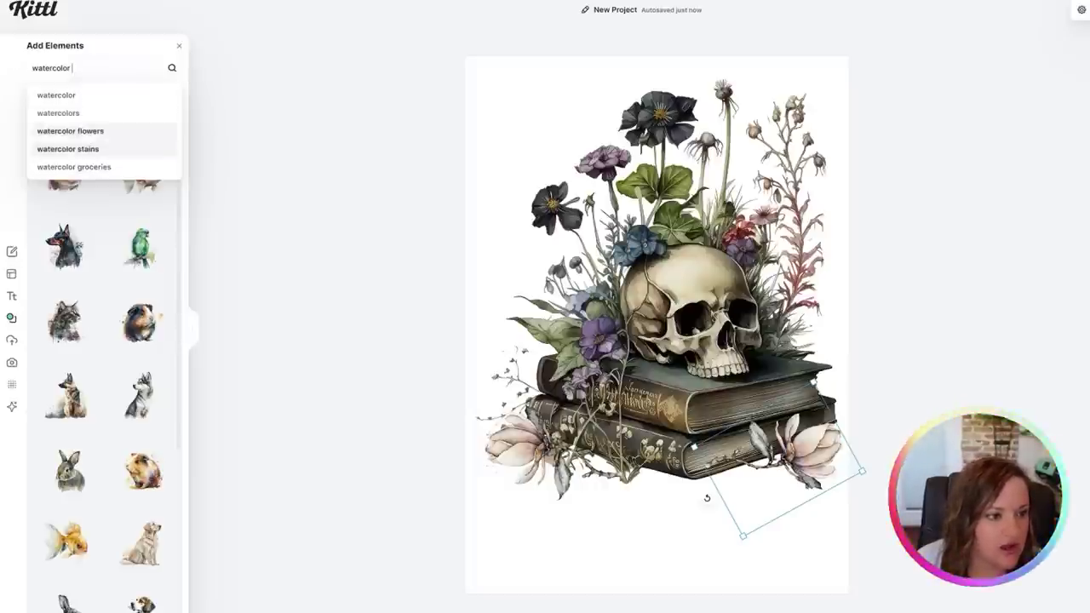
pyautogui.write('moon')
pyautogui.press('Return')
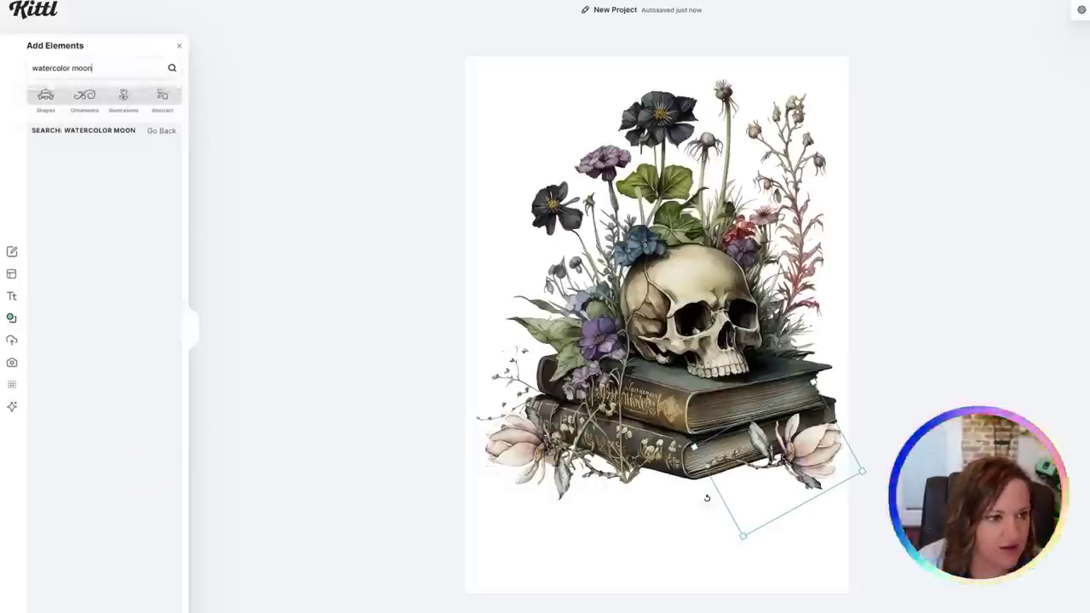
pyautogui.click(68, 173)
pyautogui.moveTo(673, 319); pyautogui.dragTo(587, 133)
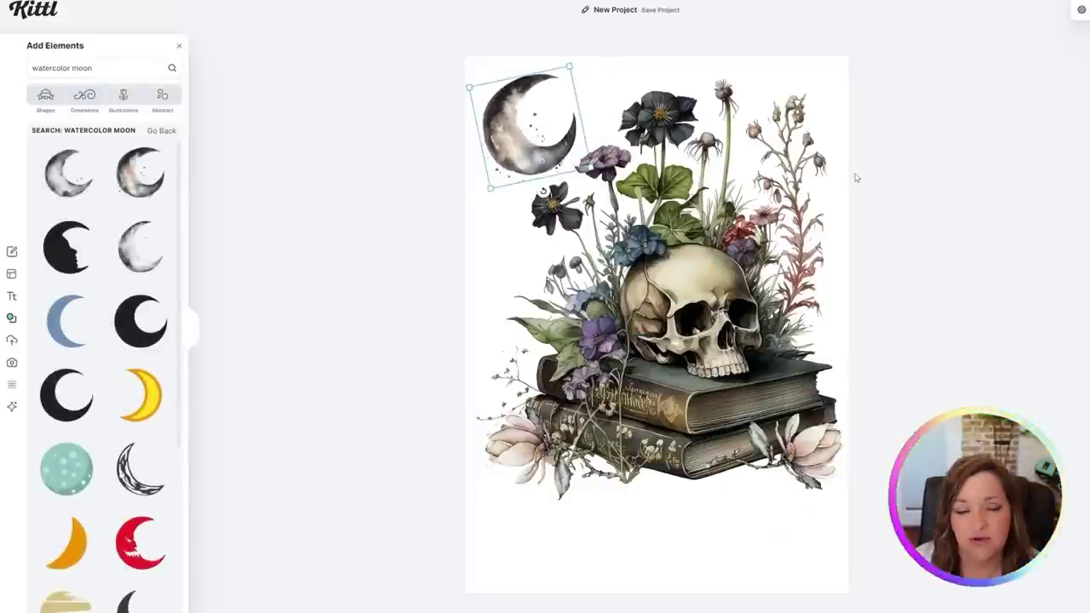
pyautogui.click(12, 297)
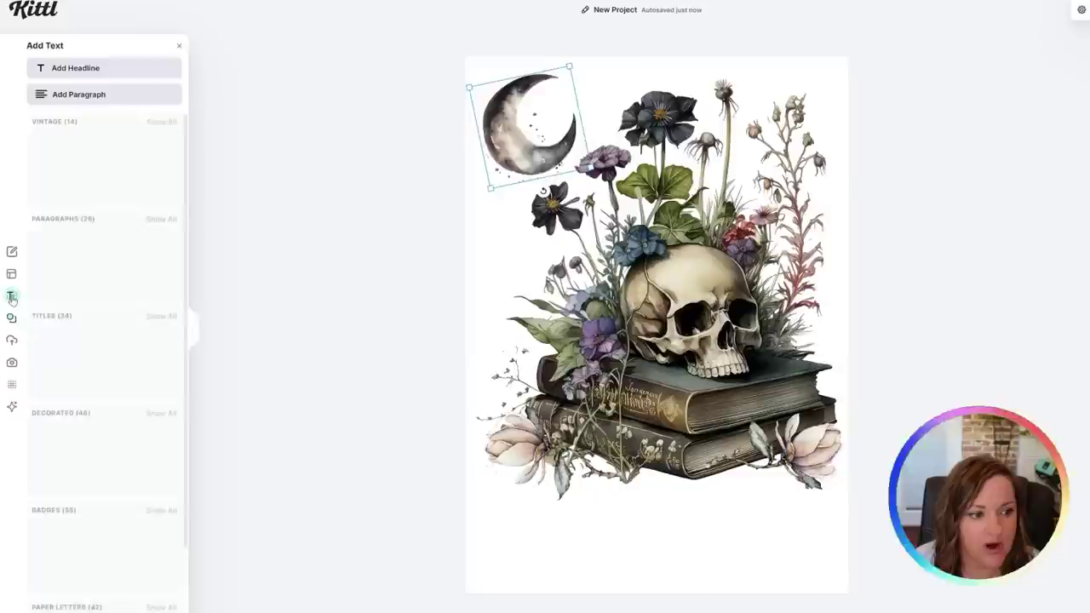
# Step: Add a 'Bailey' headline below the book stack in a script font
pyautogui.click(80, 70)
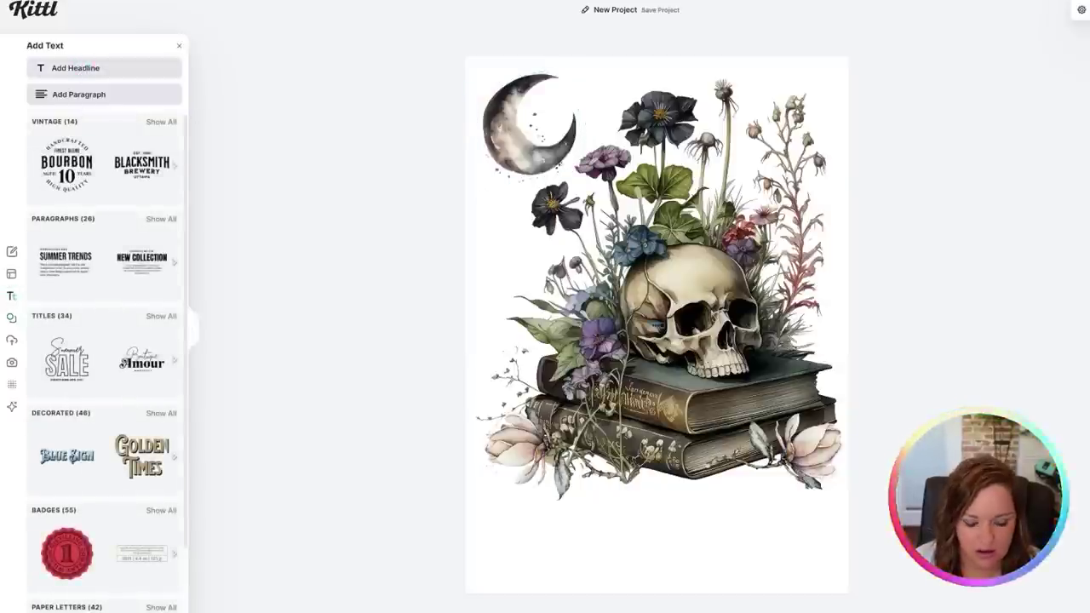
pyautogui.moveTo(660, 334); pyautogui.dragTo(801, 566)
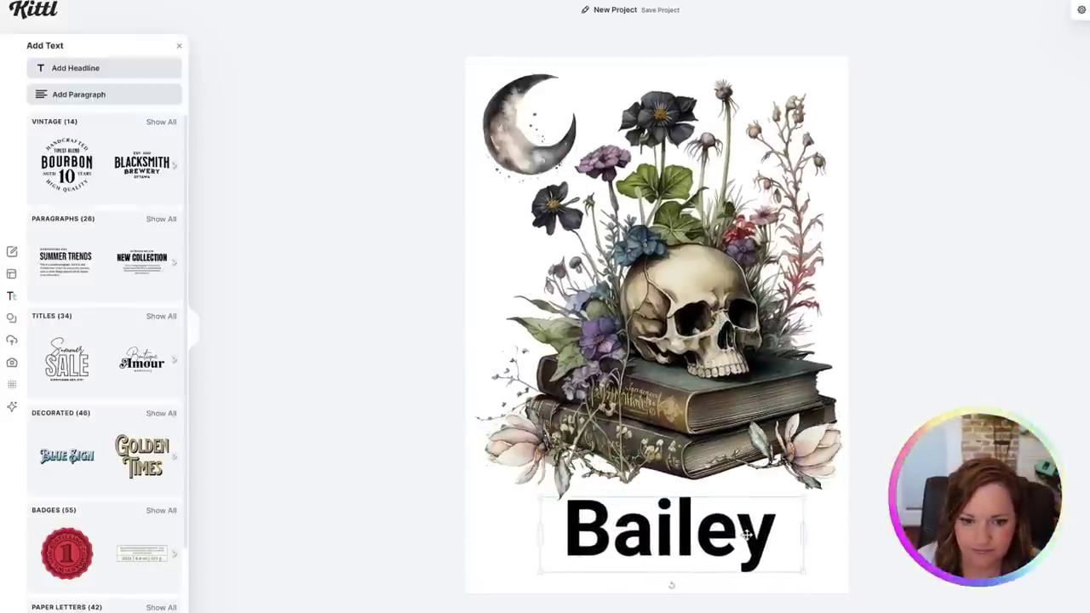
pyautogui.click(747, 534)
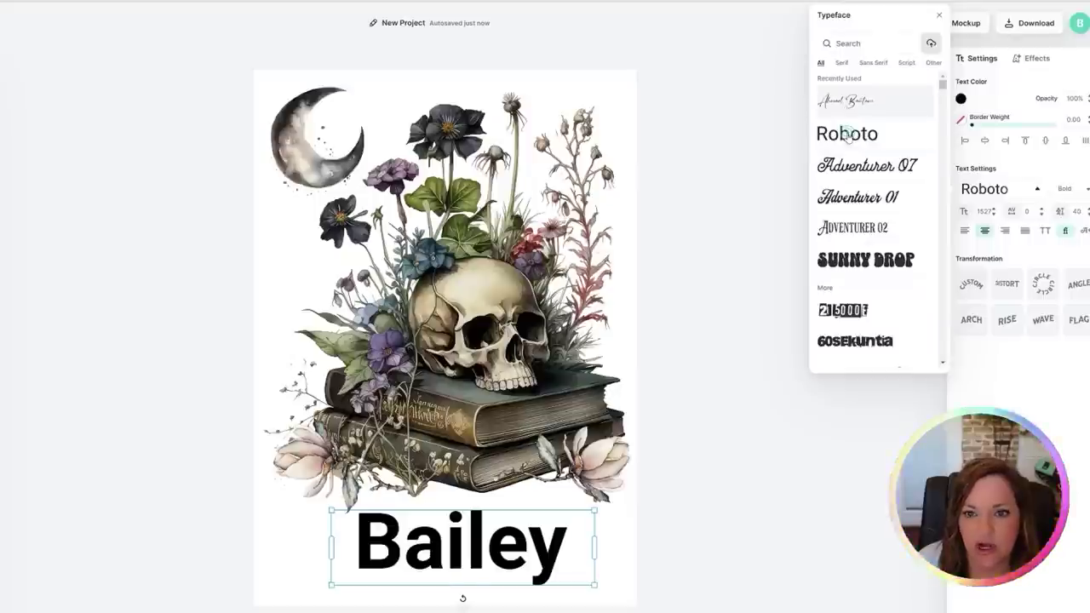
pyautogui.click(847, 134)
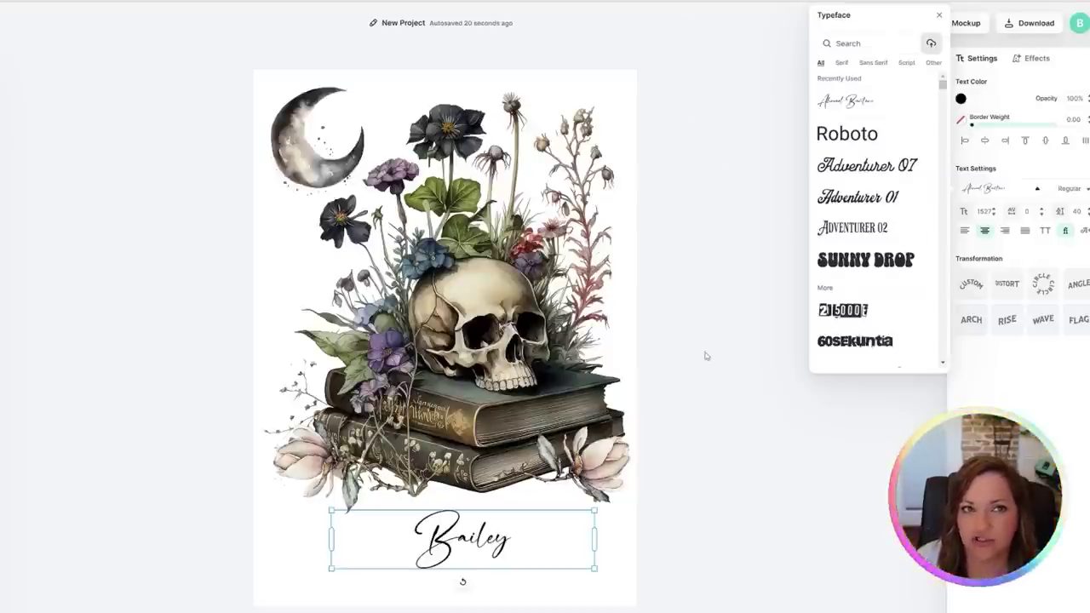
# Step: Enlarge the Bailey name and centre it horizontally beneath the books
pyautogui.moveTo(594, 539); pyautogui.dragTo(449, 531)
pyautogui.moveTo(442, 570); pyautogui.dragTo(594, 575)
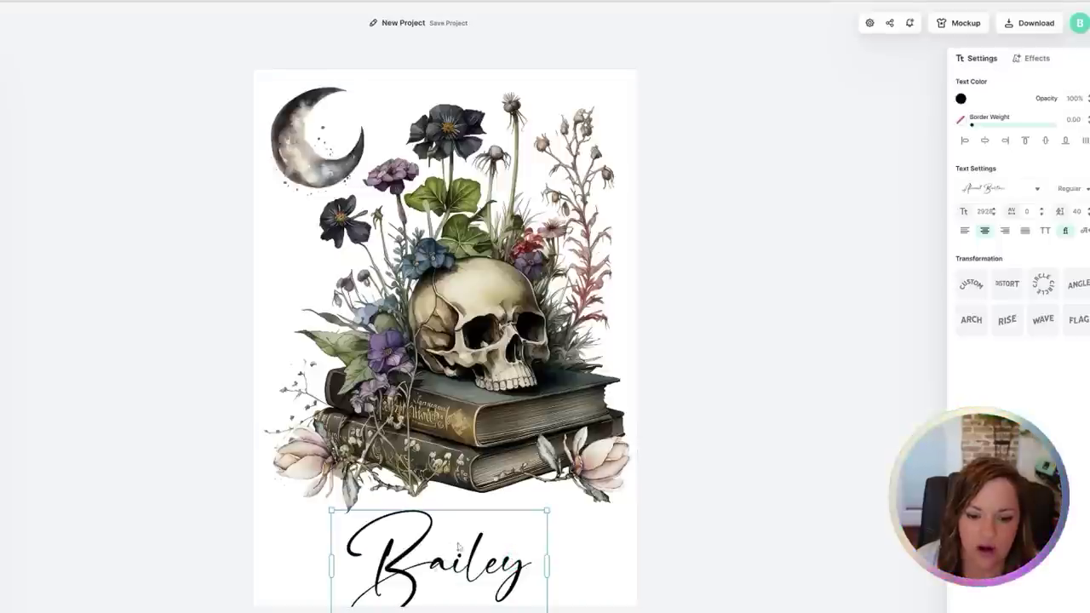
pyautogui.moveTo(413, 535); pyautogui.dragTo(426, 520)
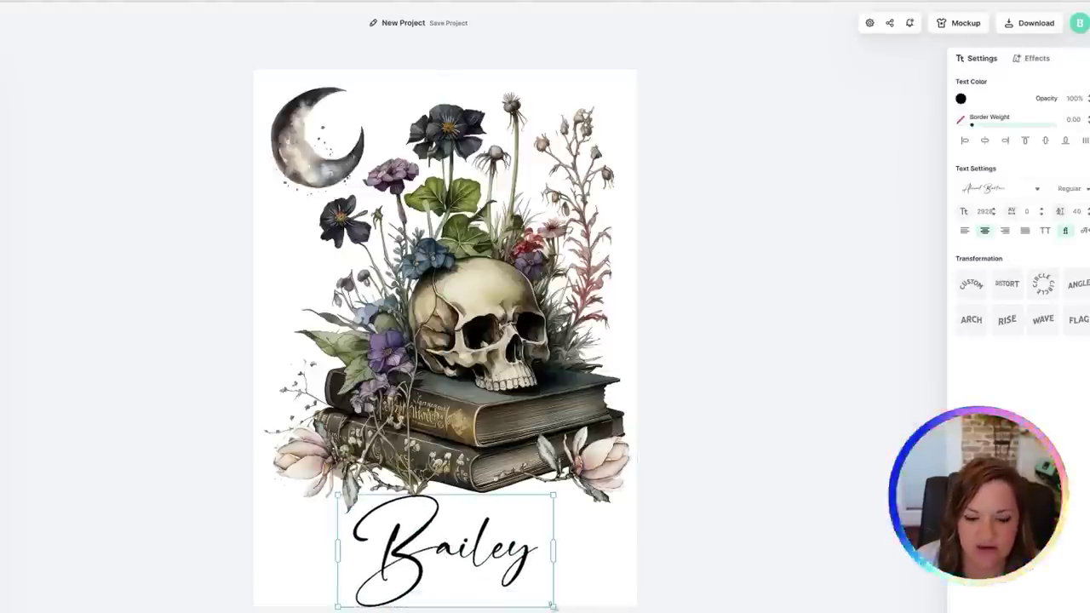
pyautogui.moveTo(554, 605); pyautogui.dragTo(546, 600)
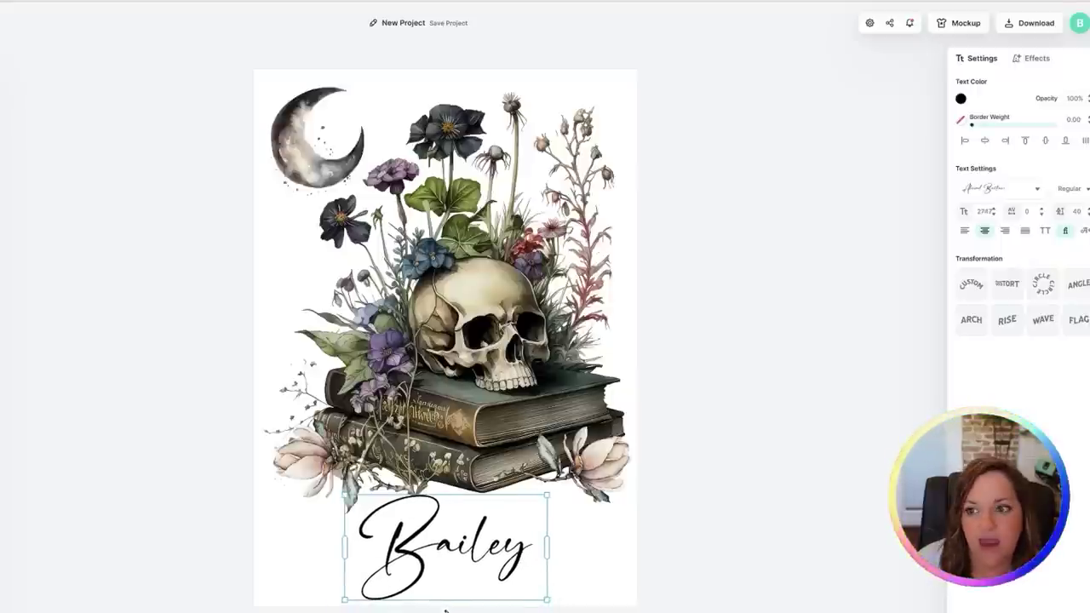
# Step: Download the design as a background-free PNG and return to the Printify notebook editor
pyautogui.click(1028, 26)
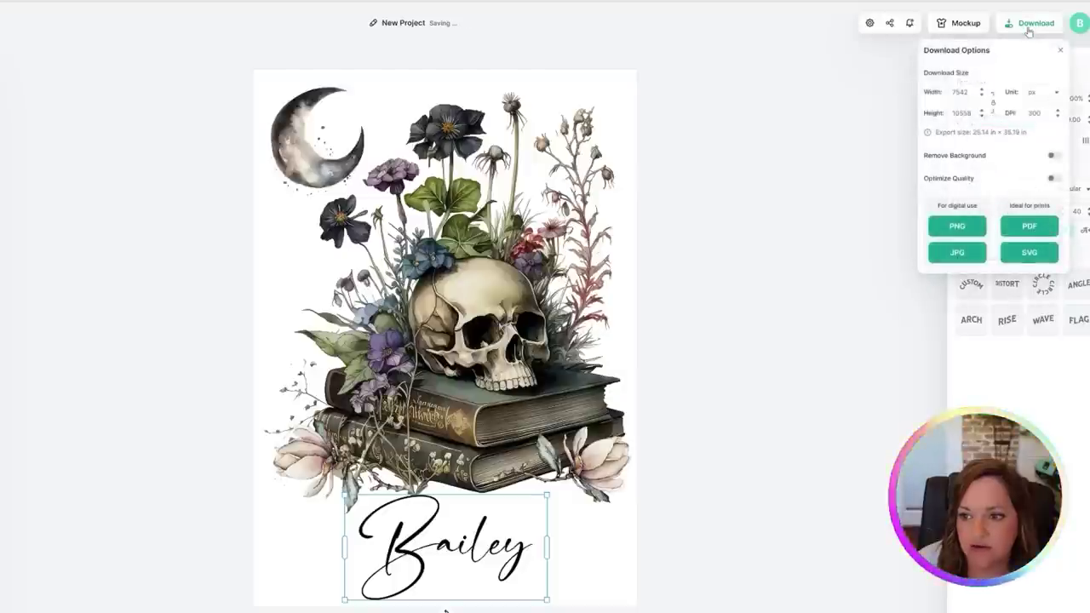
pyautogui.click(1055, 155)
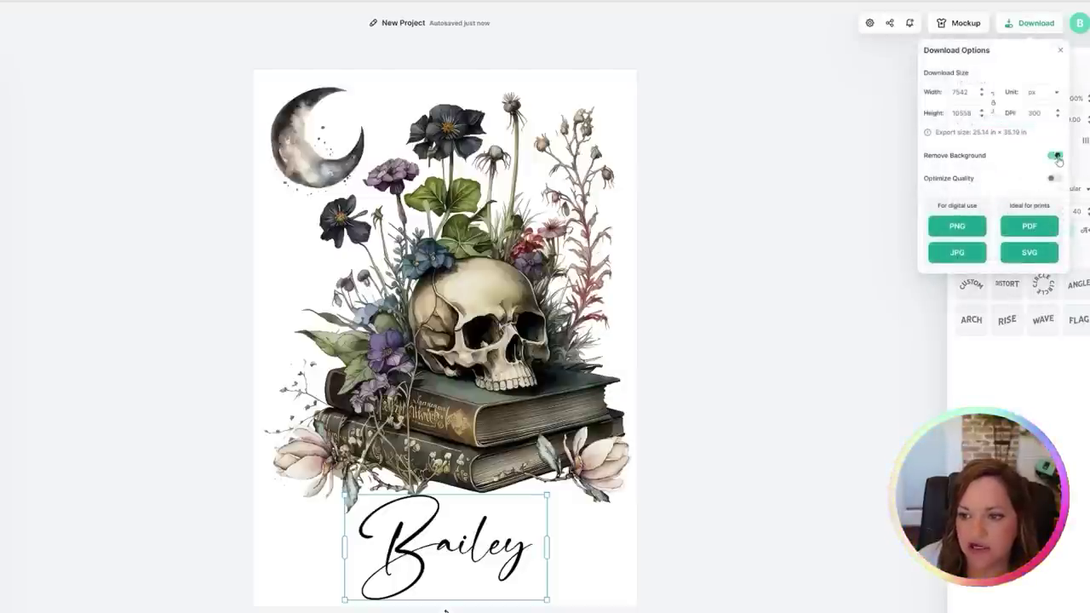
pyautogui.click(968, 226)
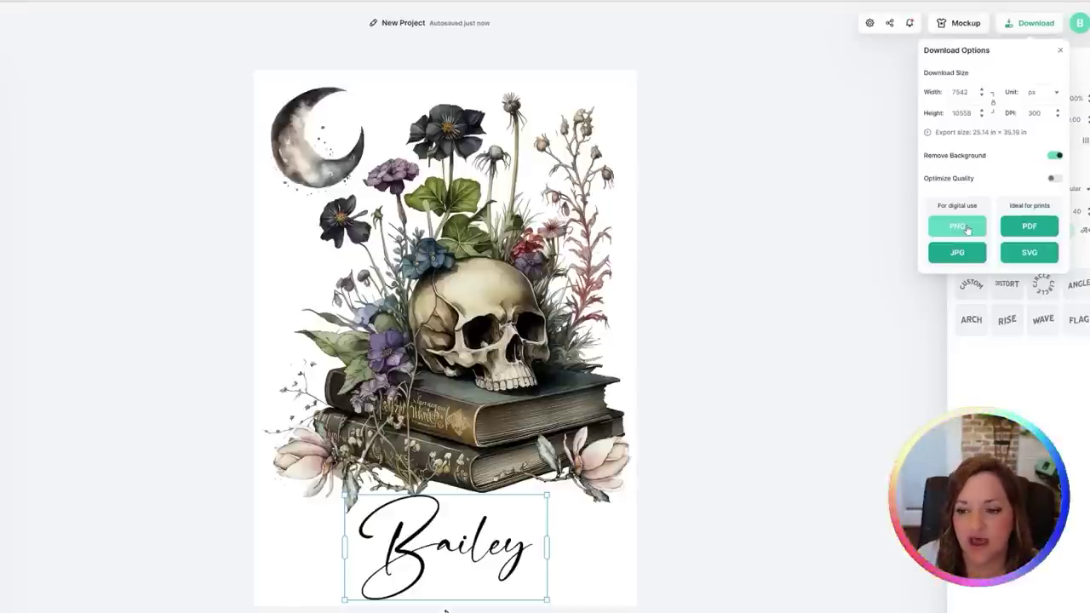
pyautogui.click(958, 228)
pyautogui.click(404, 366)
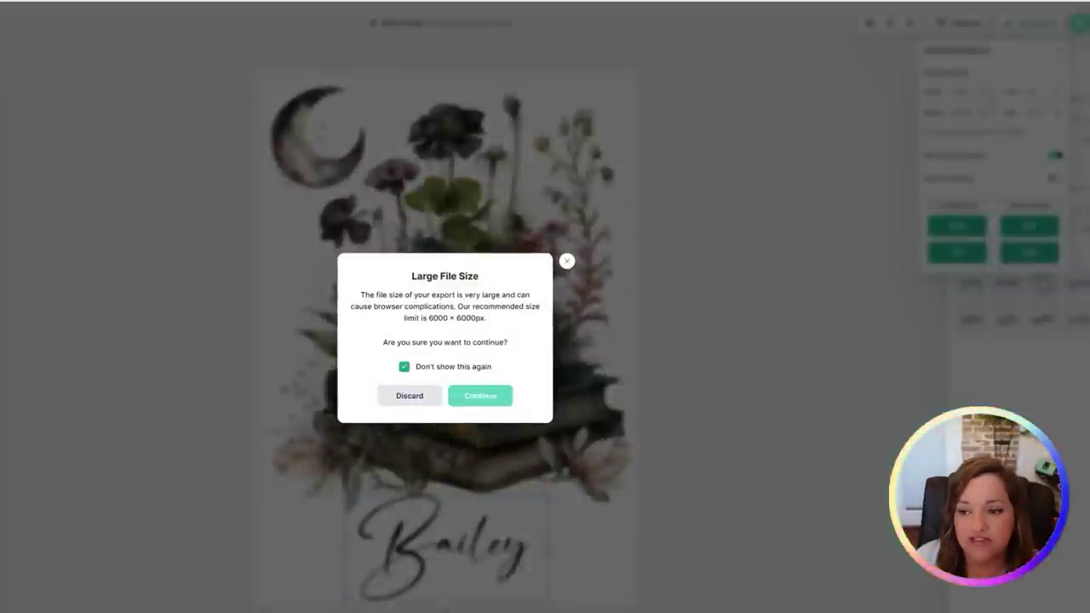
pyautogui.click(481, 395)
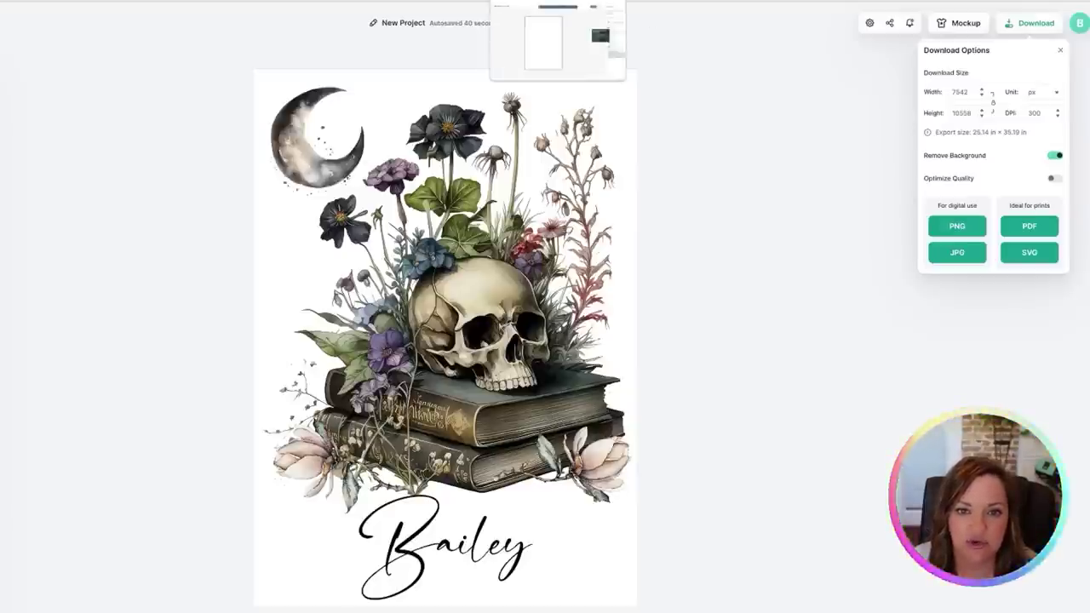
pyautogui.hotkey('ctrl', 'Tab')
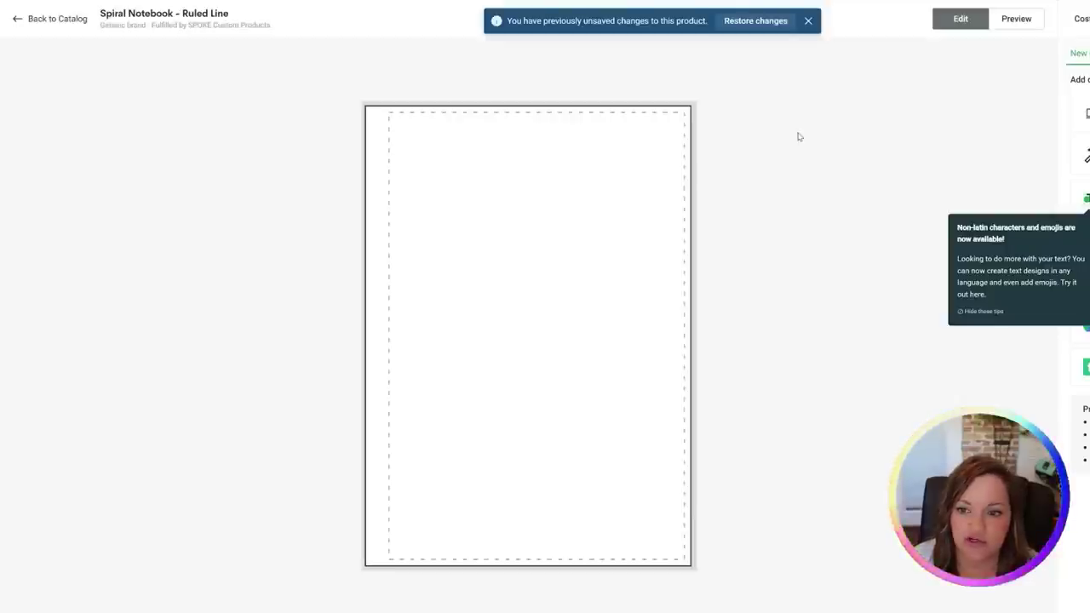
# Step: Upload New Project (1).png from the computer onto the notebook cover
pyautogui.click(808, 20)
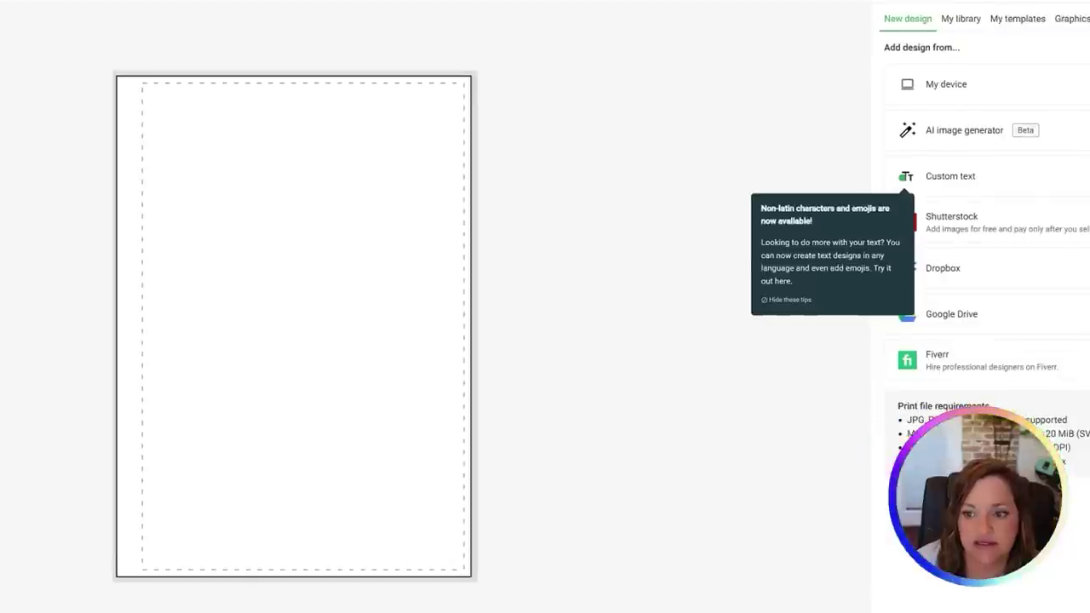
pyautogui.click(622, 236)
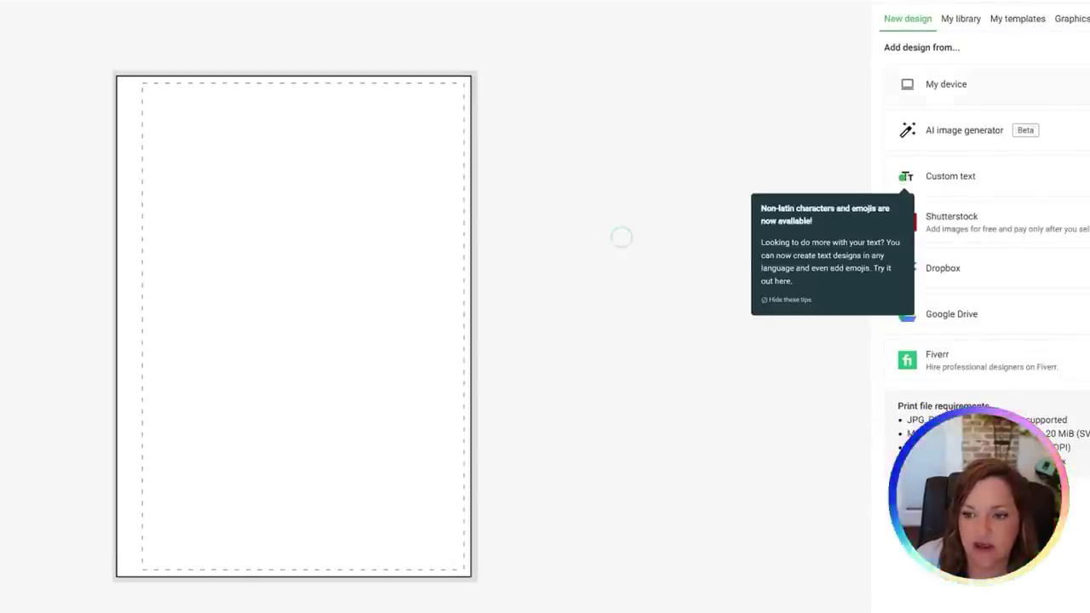
pyautogui.click(946, 84)
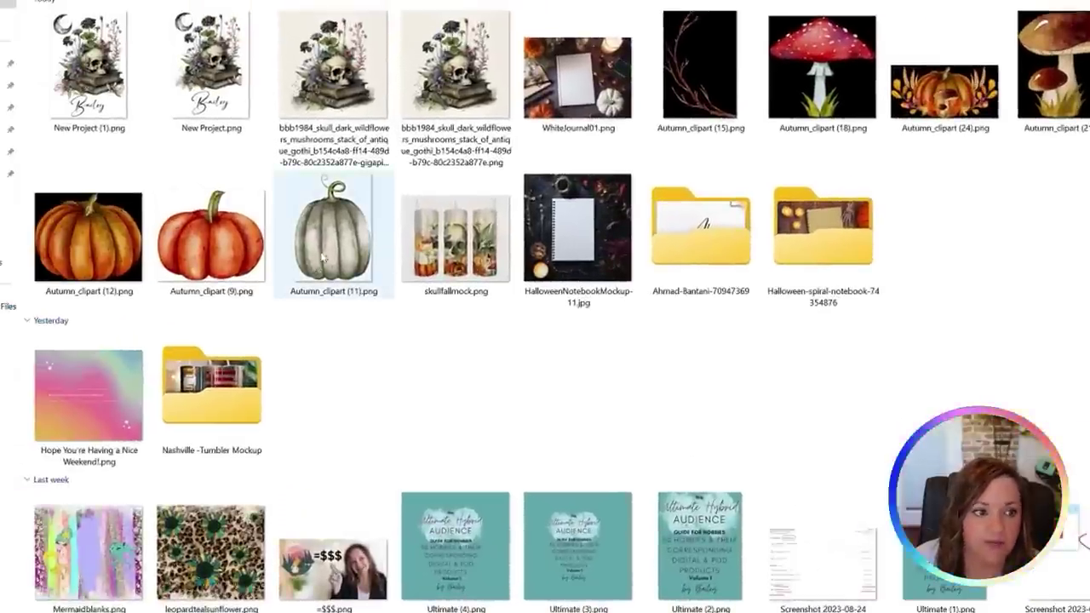
pyautogui.doubleClick(90, 75)
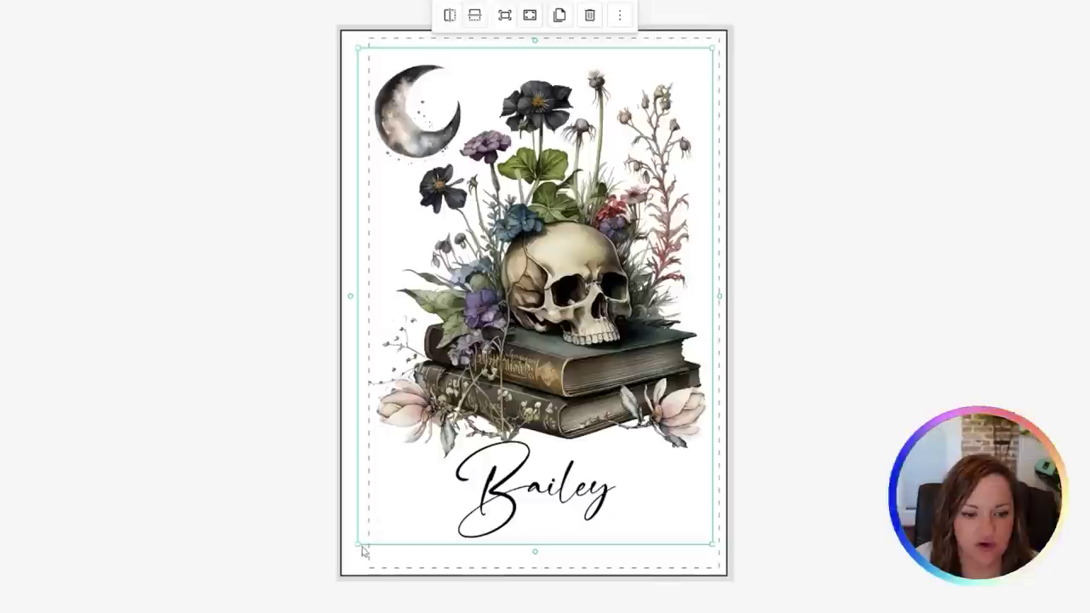
# Step: Shrink the design slightly within the print area, preview the mockups, and save the product
pyautogui.moveTo(357, 544); pyautogui.dragTo(364, 538)
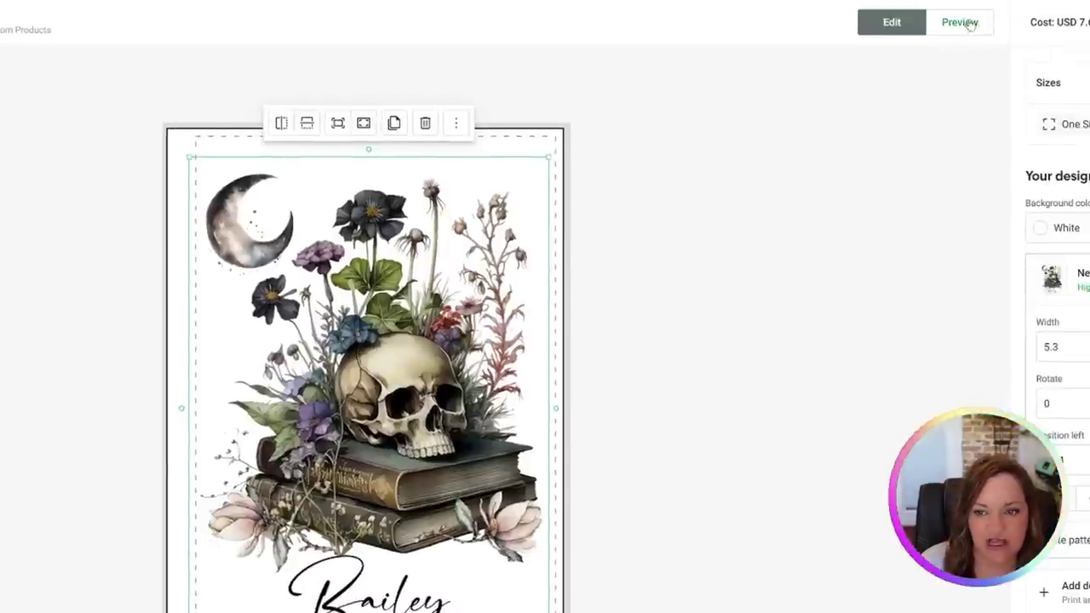
pyautogui.click(964, 23)
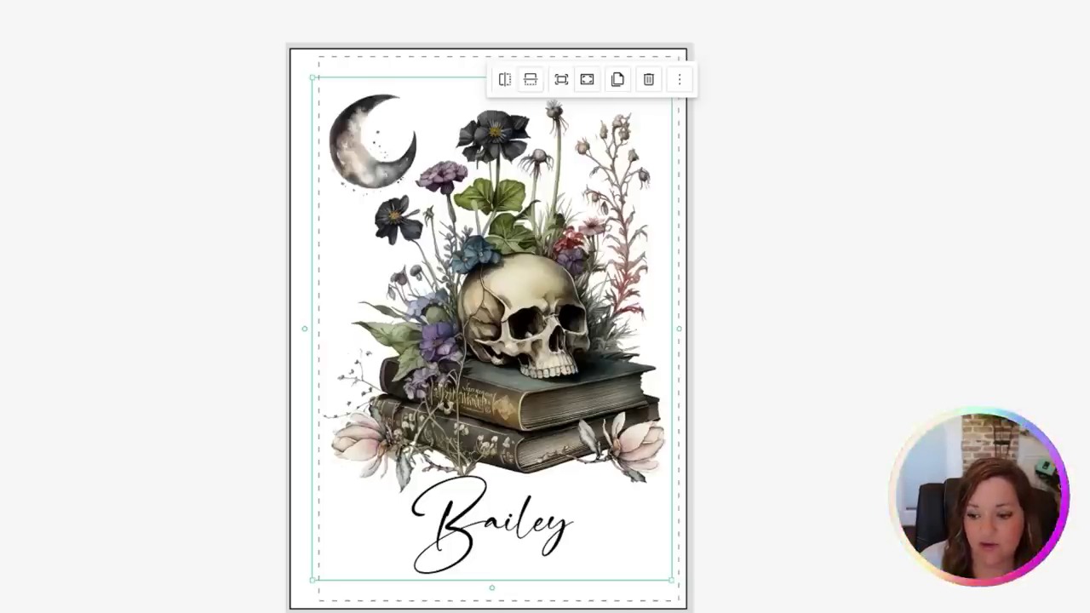
pyautogui.click(903, 587)
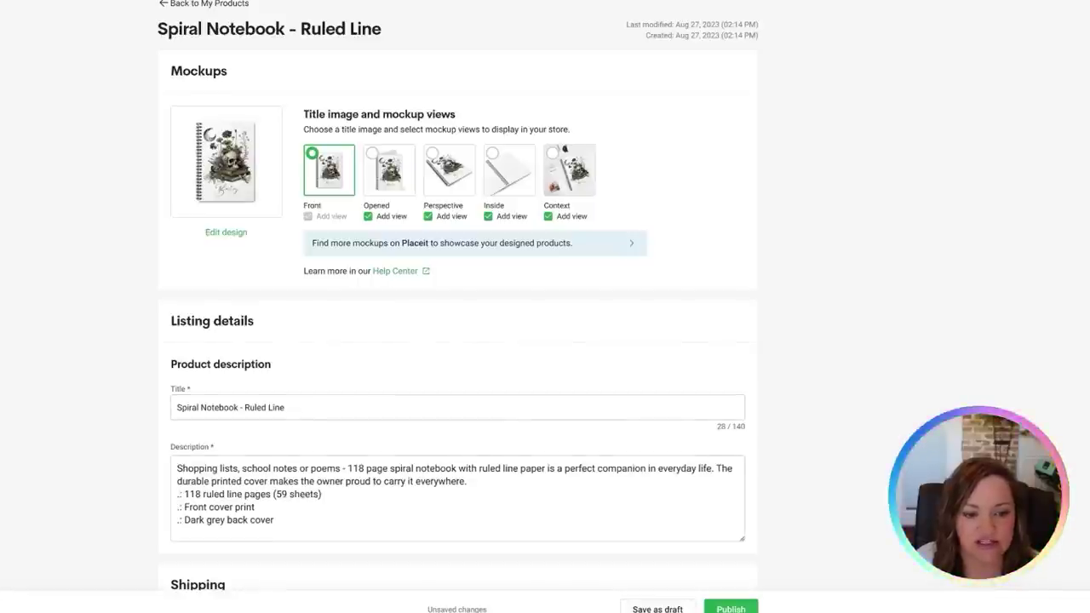
pyautogui.scroll(-5, 300, 277)
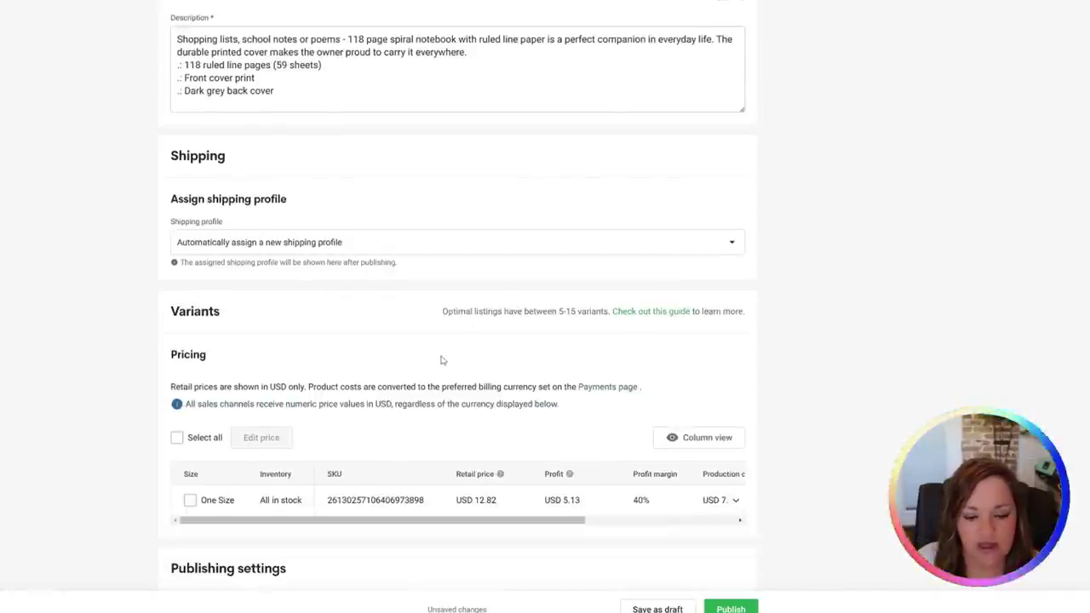
pyautogui.scroll(-4, 441, 360)
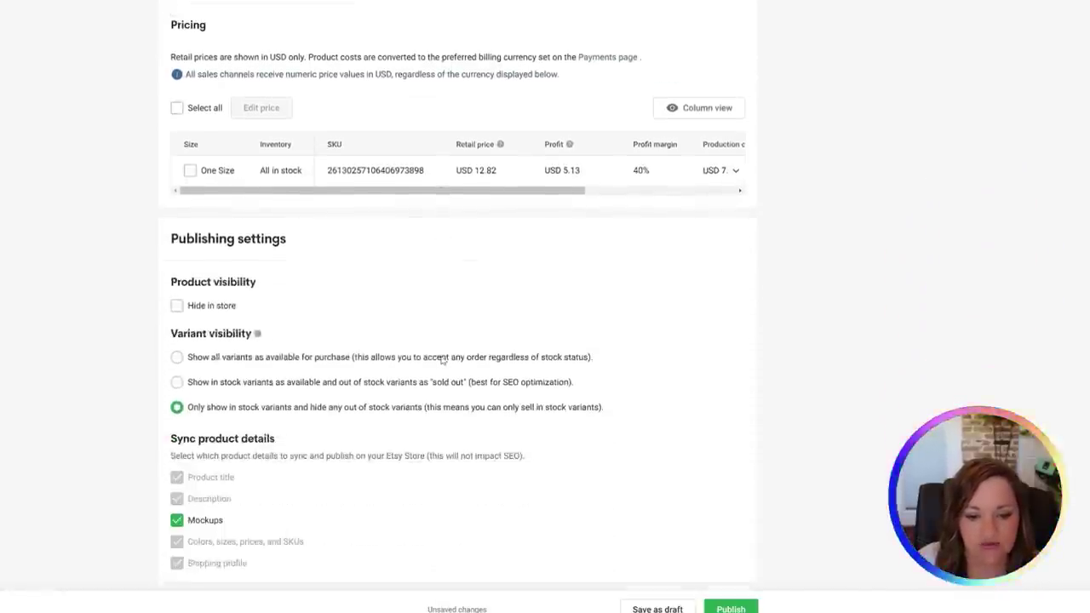
pyautogui.scroll(10, 533, 350)
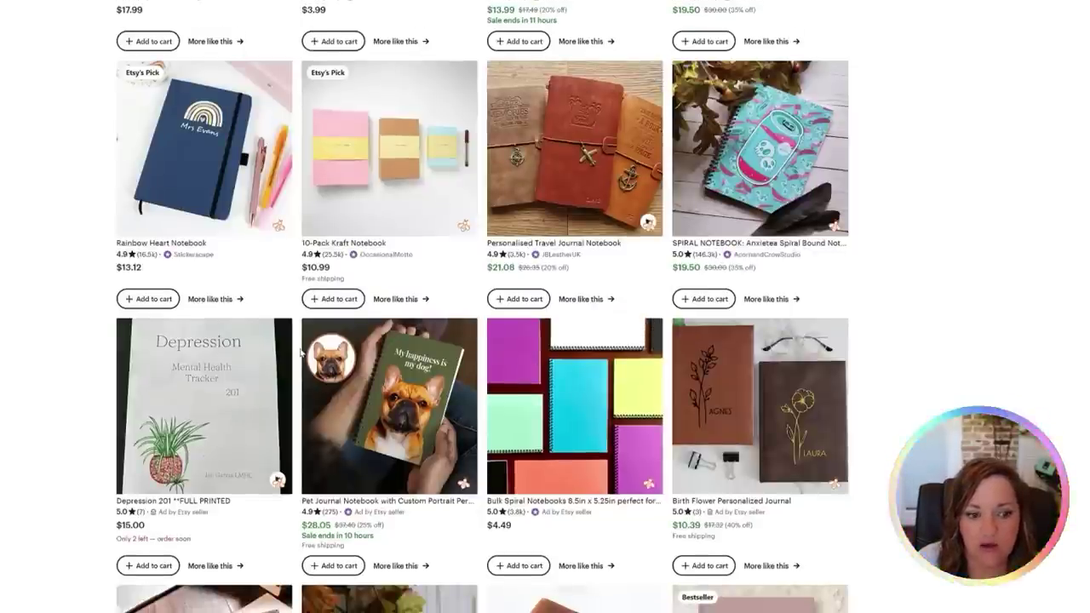
pyautogui.scroll(-5, 299, 352)
pyautogui.scroll(-1, 299, 352)
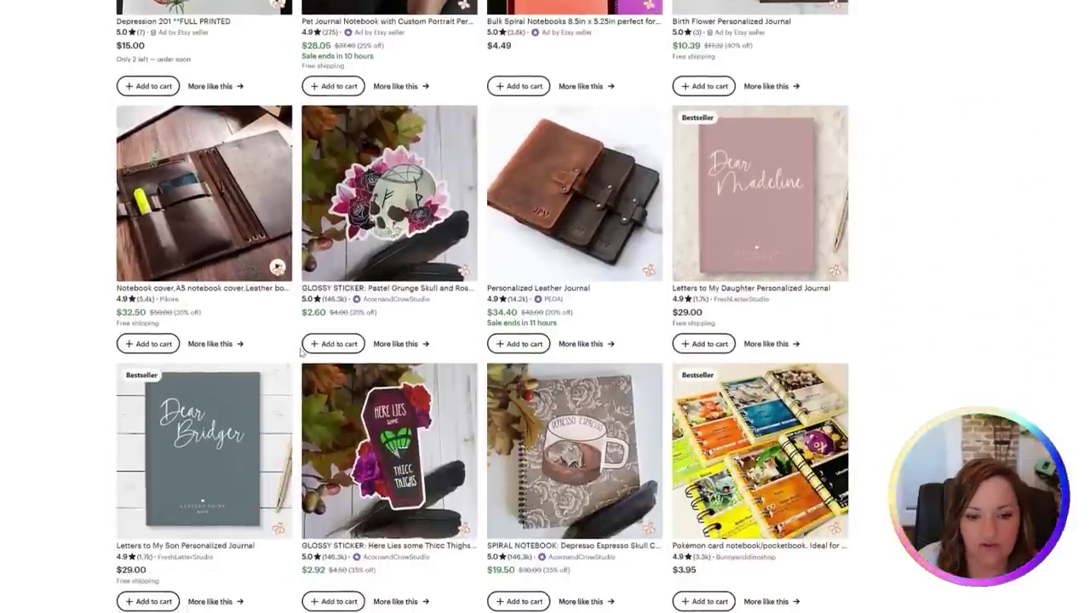
pyautogui.scroll(-1, 300, 351)
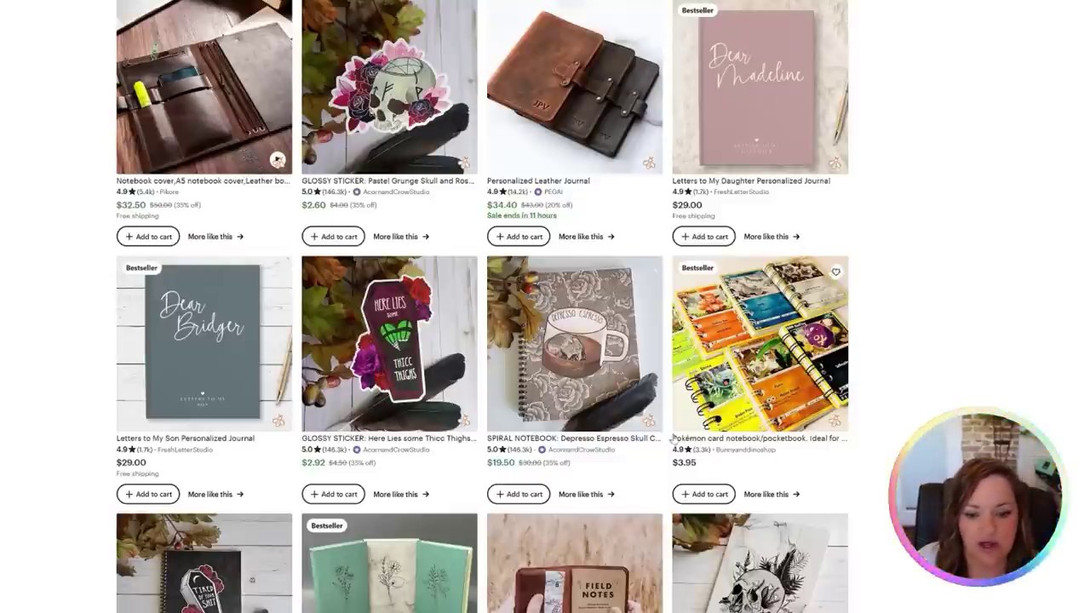
pyautogui.scroll(-1, 633, 511)
pyautogui.scroll(-5, 632, 512)
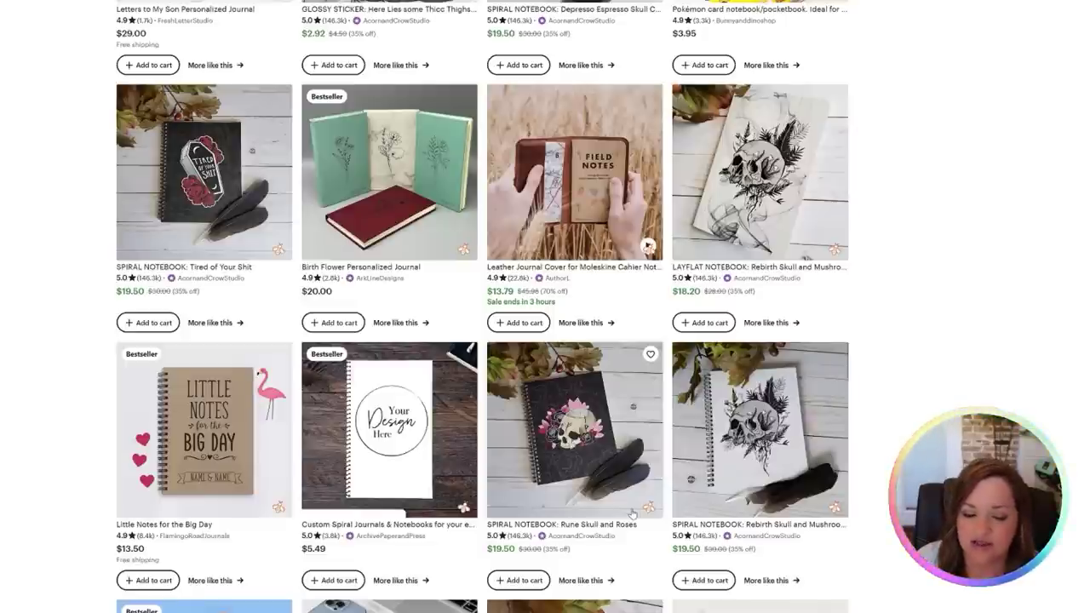
pyautogui.scroll(-4, 632, 512)
pyautogui.scroll(-2, 633, 512)
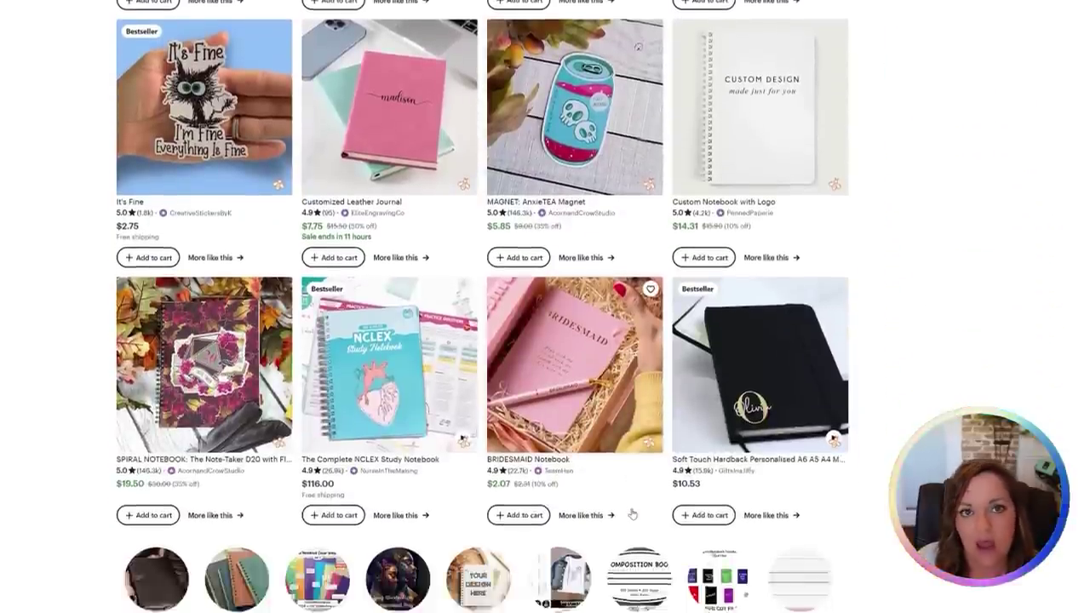
pyautogui.scroll(5, 633, 513)
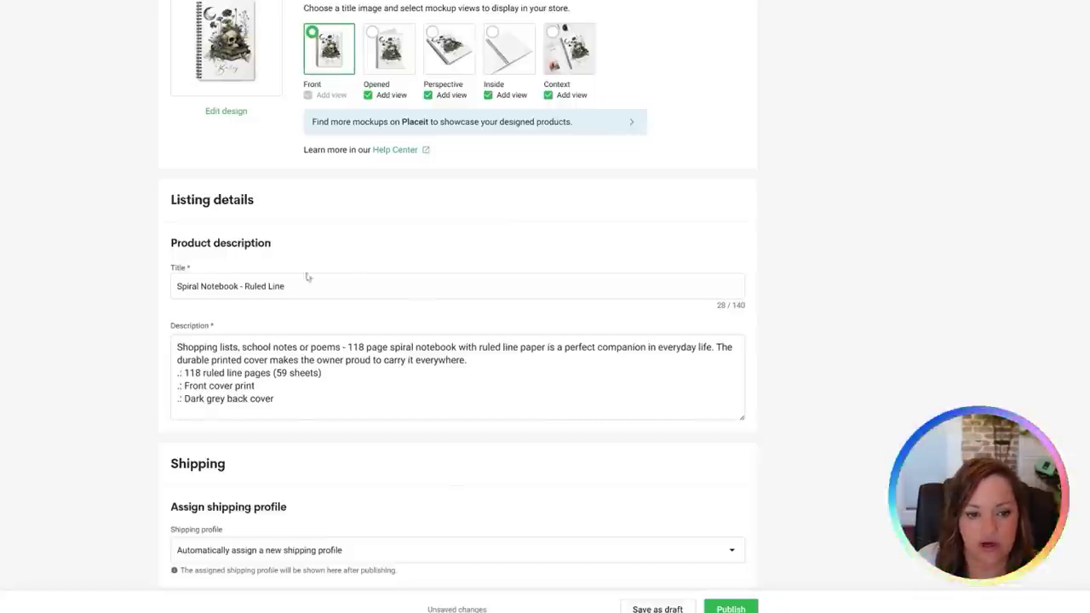
# Step: Replace the title with 'Custom Notebook, Skull Spiral Notebook, Gothic Book Journal, Celestial Witchy Vibes Personalized Spiral Bound Notebook'
pyautogui.hotkey('ctrl', 'a')
pyautogui.write('Custom Notebook, Skull Spiral Notebook, Gothic Book Journal')
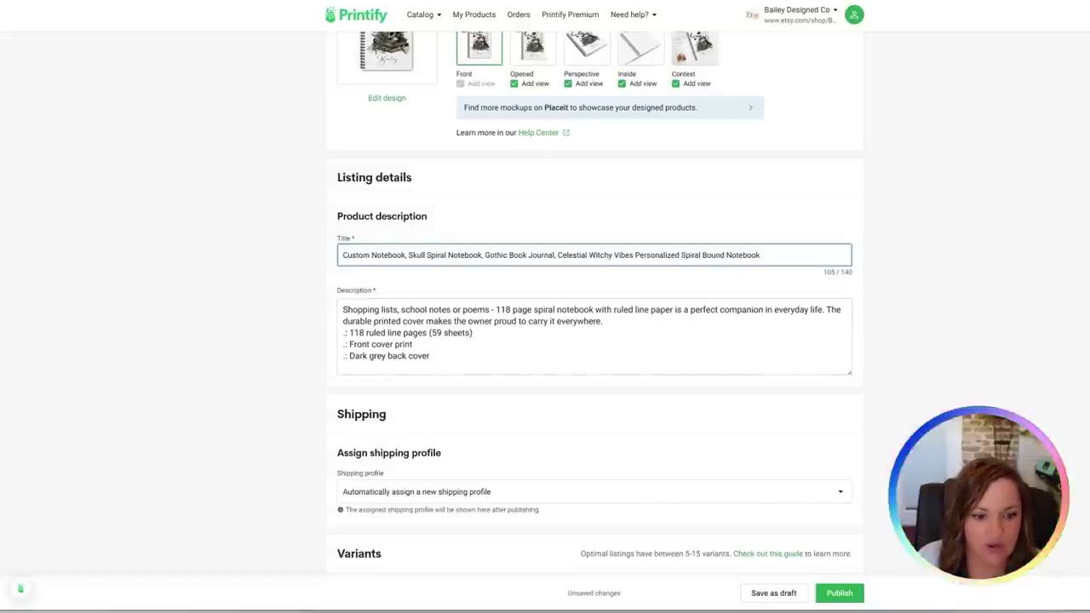
# Step: Edit the listing text, choose the Free Ship - CC: 1-3 days profile, and set price USD 19.50
pyautogui.click(681, 254)
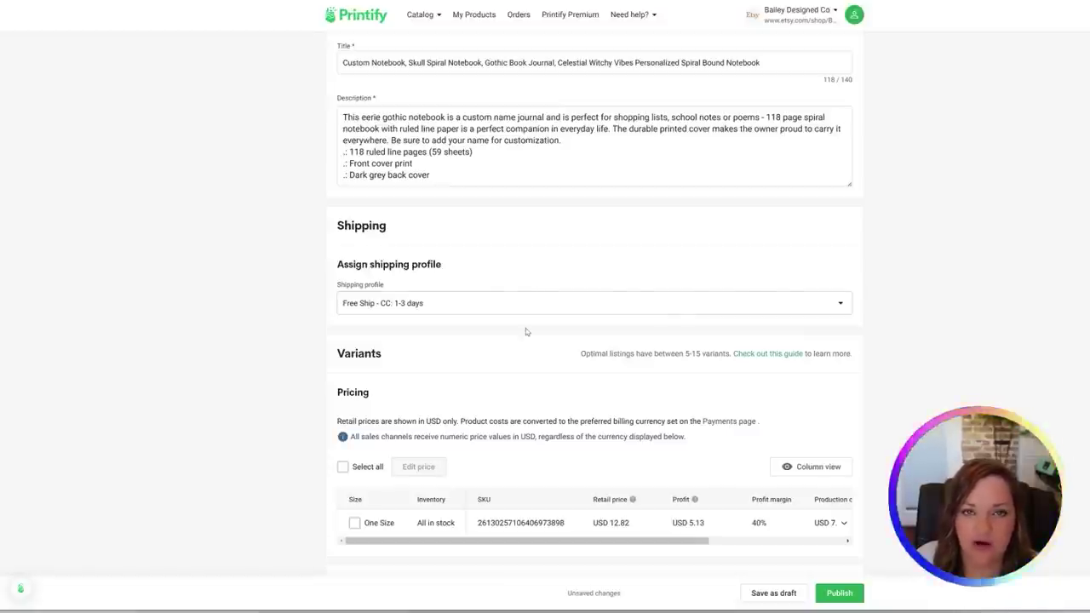
pyautogui.click(783, 307)
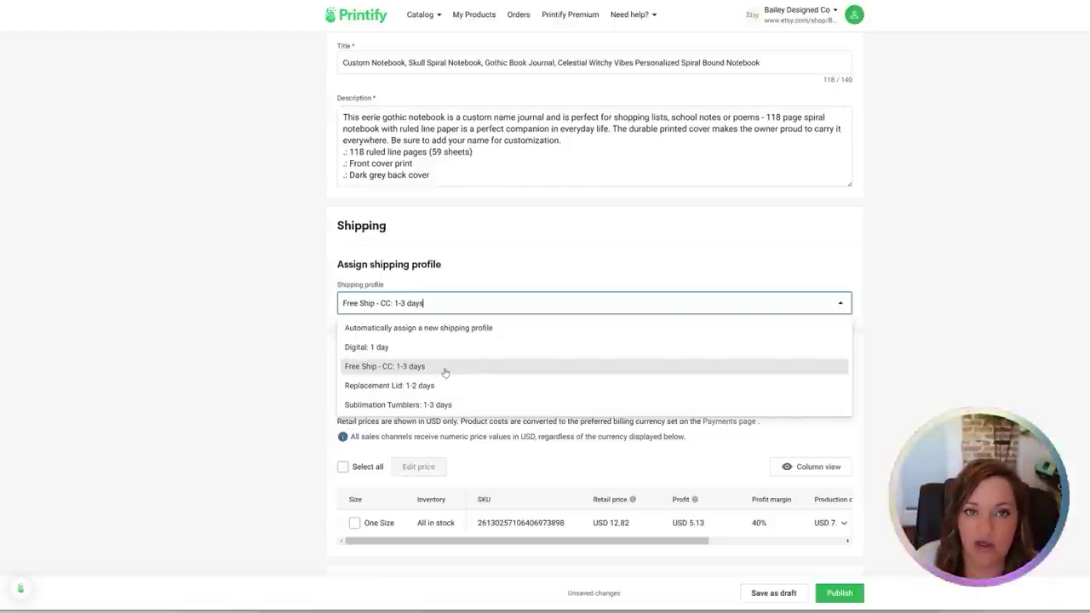
pyautogui.click(592, 226)
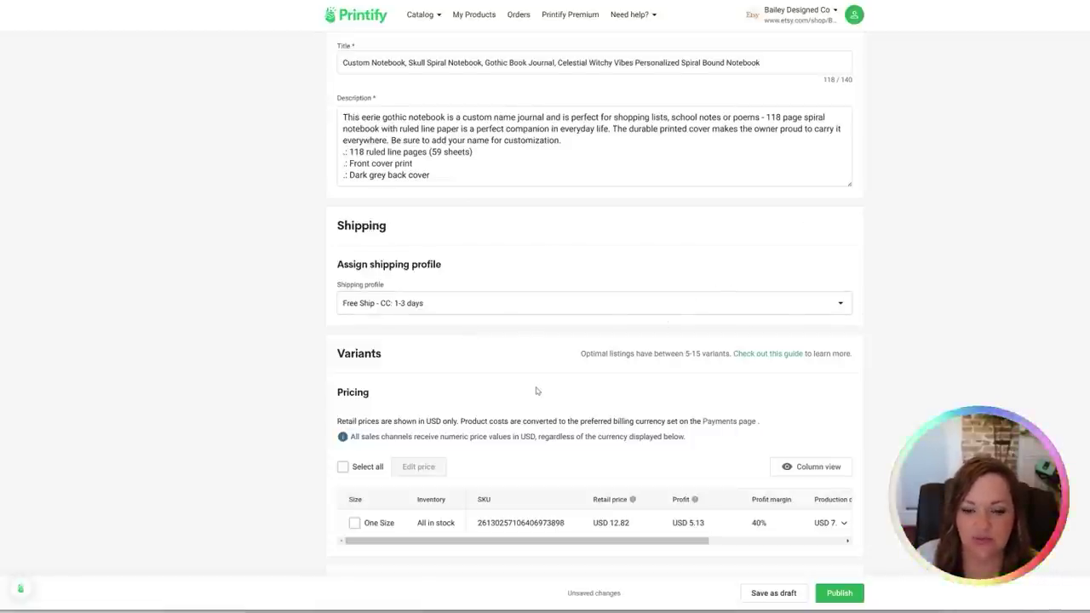
pyautogui.scroll(-1, 537, 391)
pyautogui.scroll(-1, 537, 391)
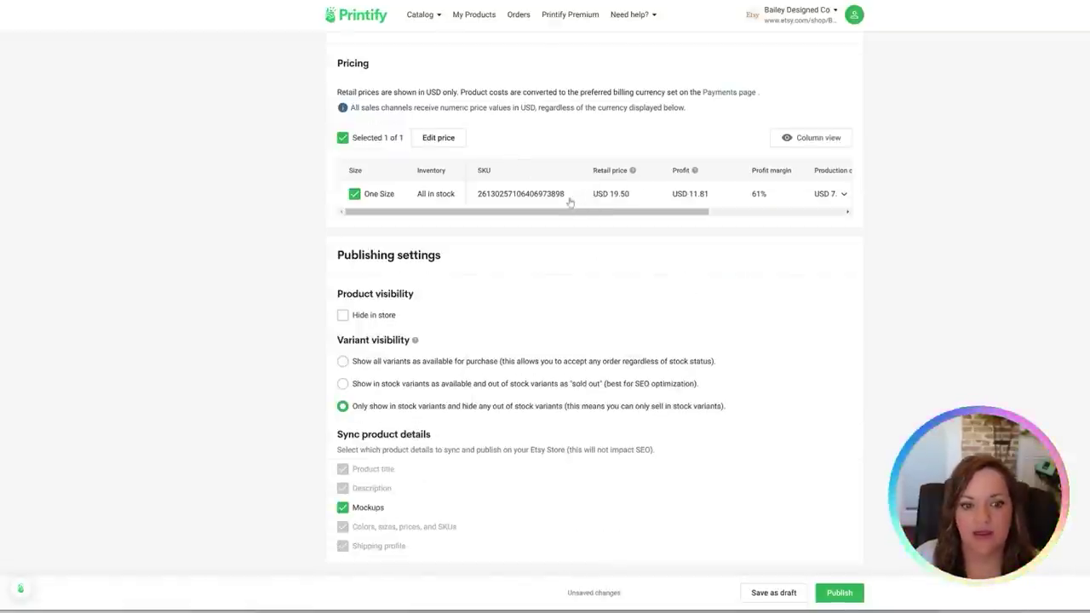
# Step: Inspect the notebook variant's details and select its SKU code
pyautogui.click(565, 195)
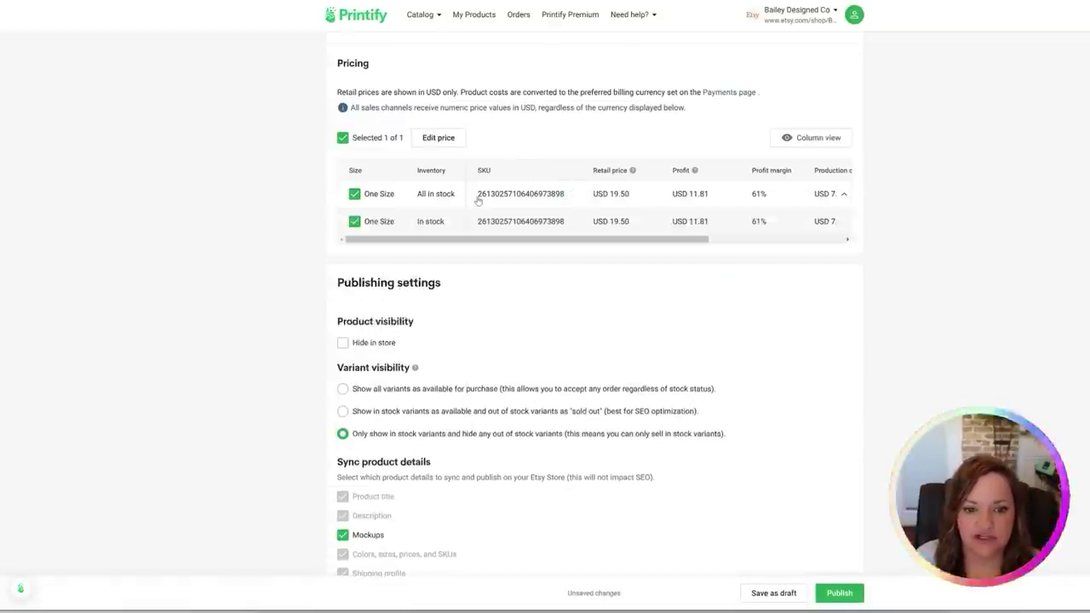
pyautogui.click(355, 221)
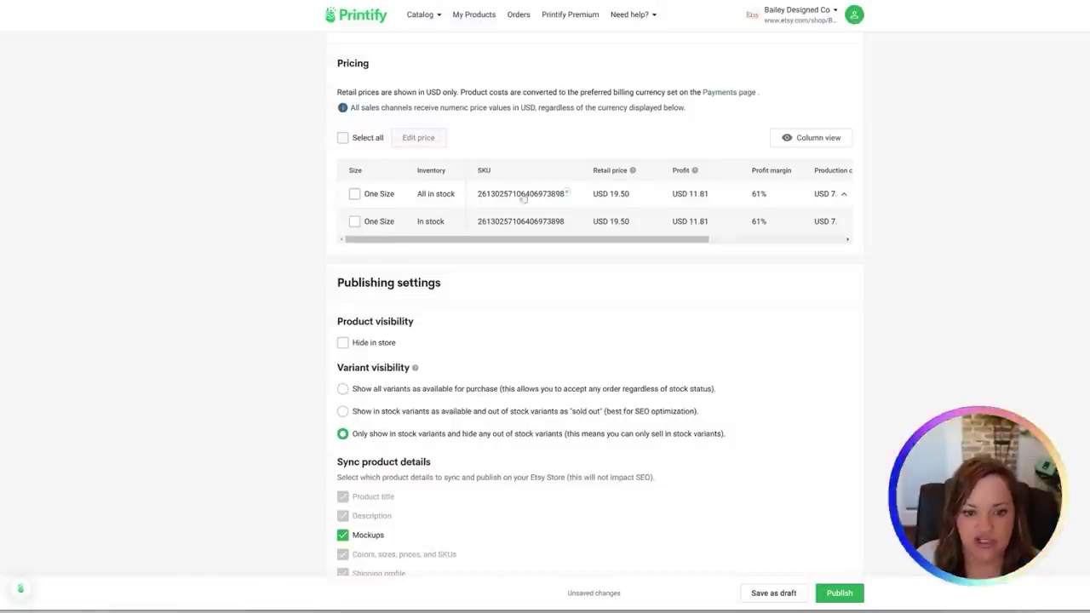
pyautogui.click(488, 197)
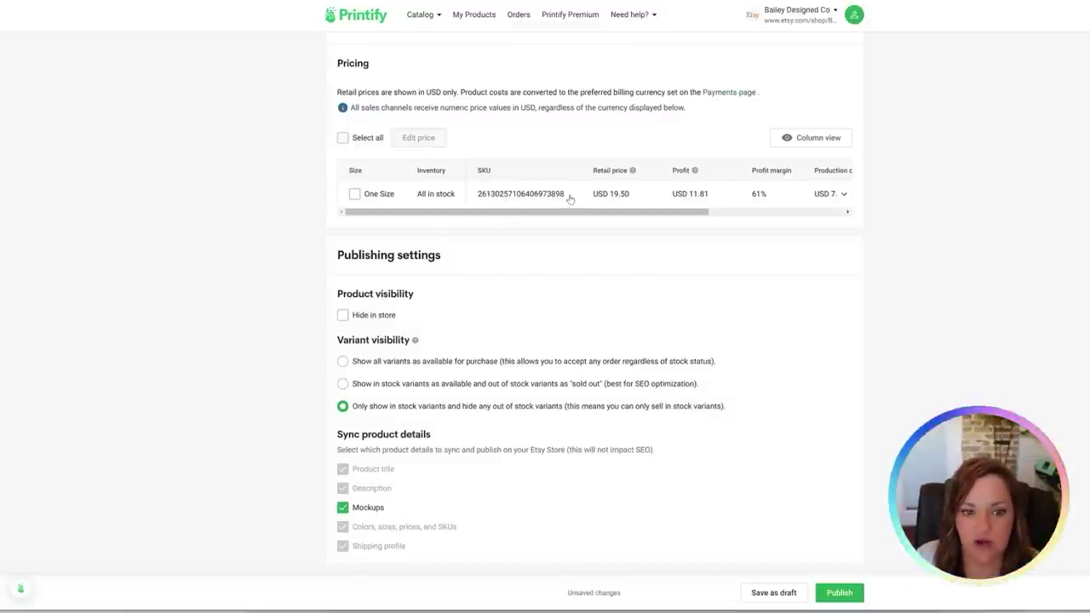
pyautogui.doubleClick(523, 198)
pyautogui.scroll(1, 528, 413)
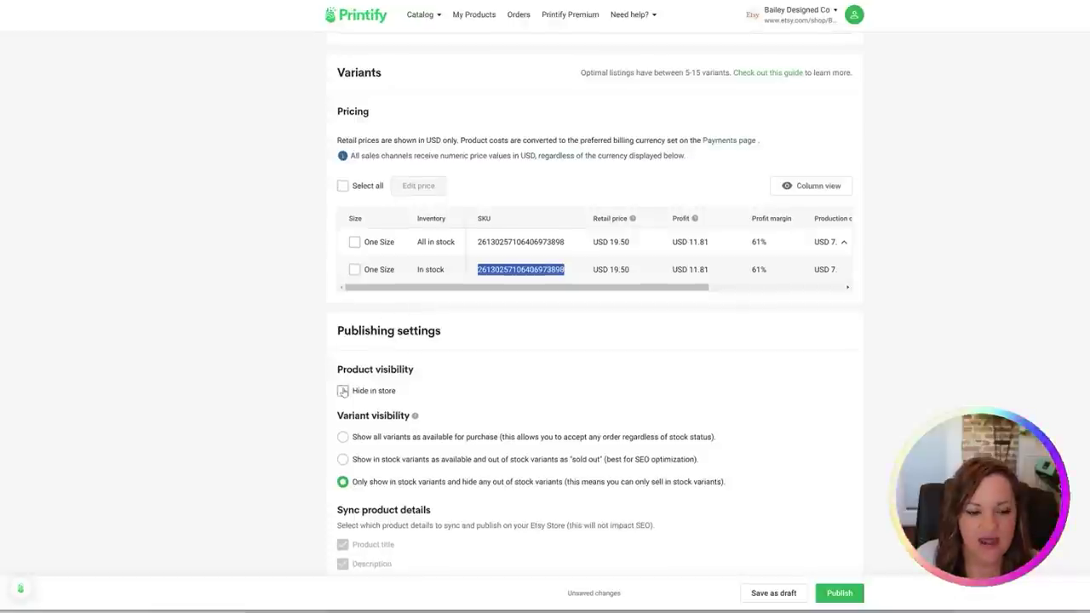
# Step: Turn on Hide in store and save the notebook as a draft
pyautogui.click(358, 393)
pyautogui.scroll(-1, 726, 405)
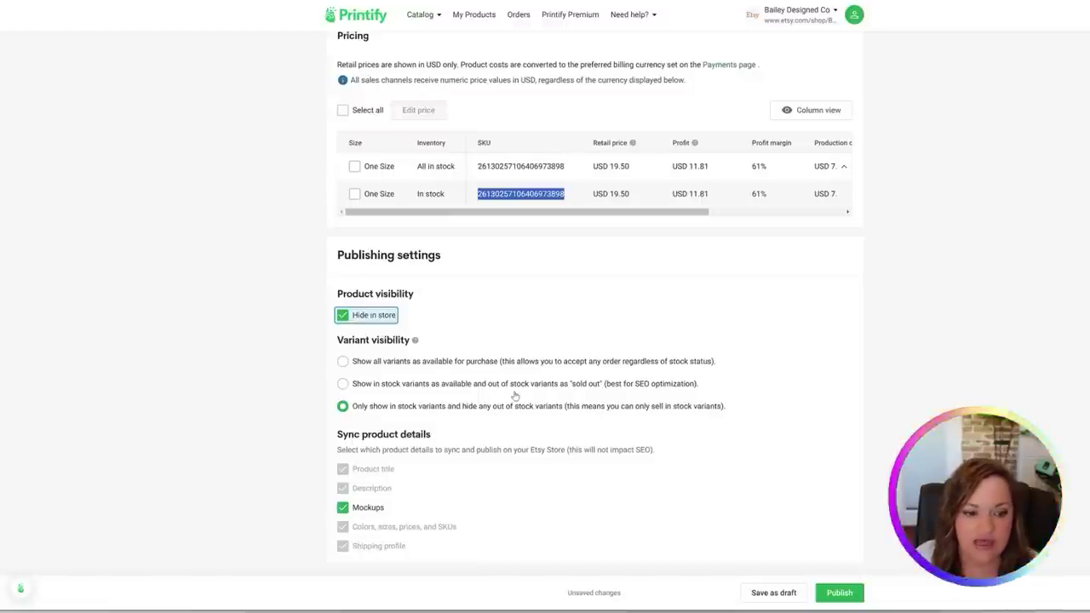
pyautogui.click(778, 596)
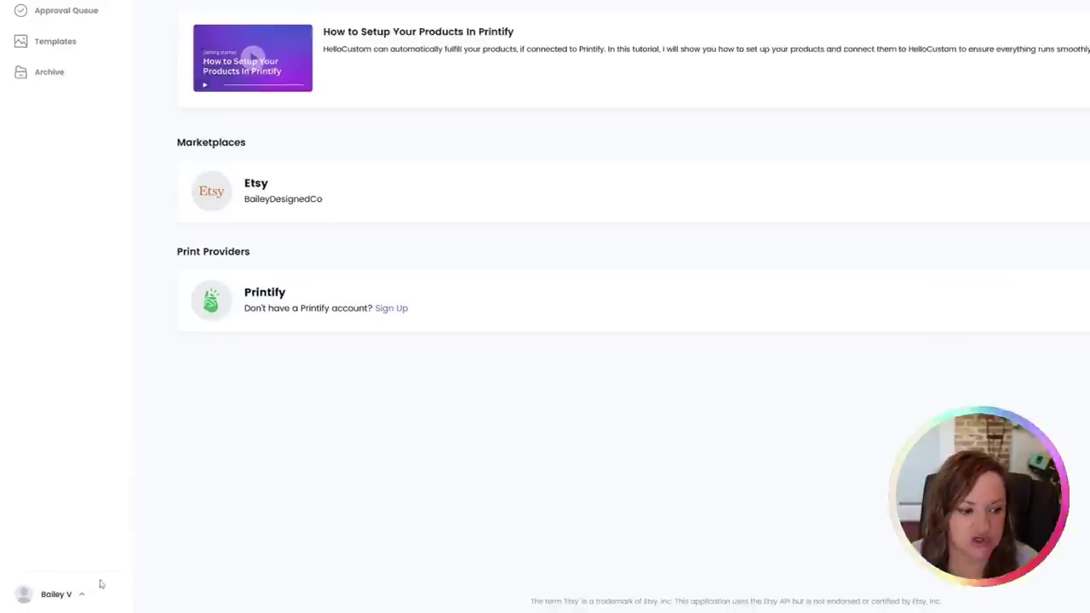
# Step: Bring up the account menu from the account name at the bottom of HelloCustom's sidebar
pyautogui.click(82, 593)
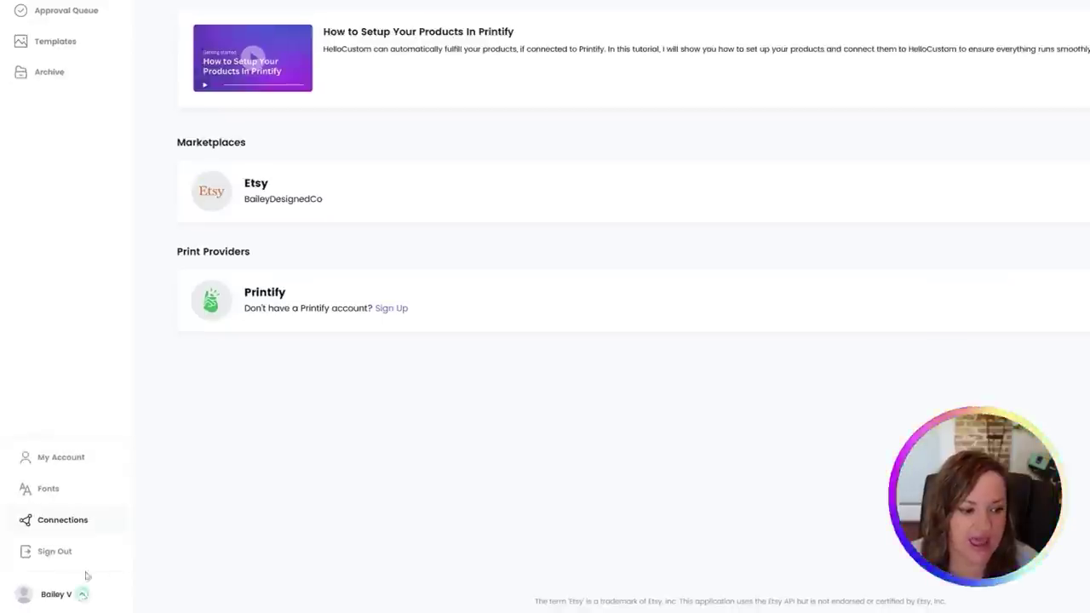
# Step: Review the Fonts Library's included fonts and begin adding a font from the downloaded font folder
pyautogui.click(70, 489)
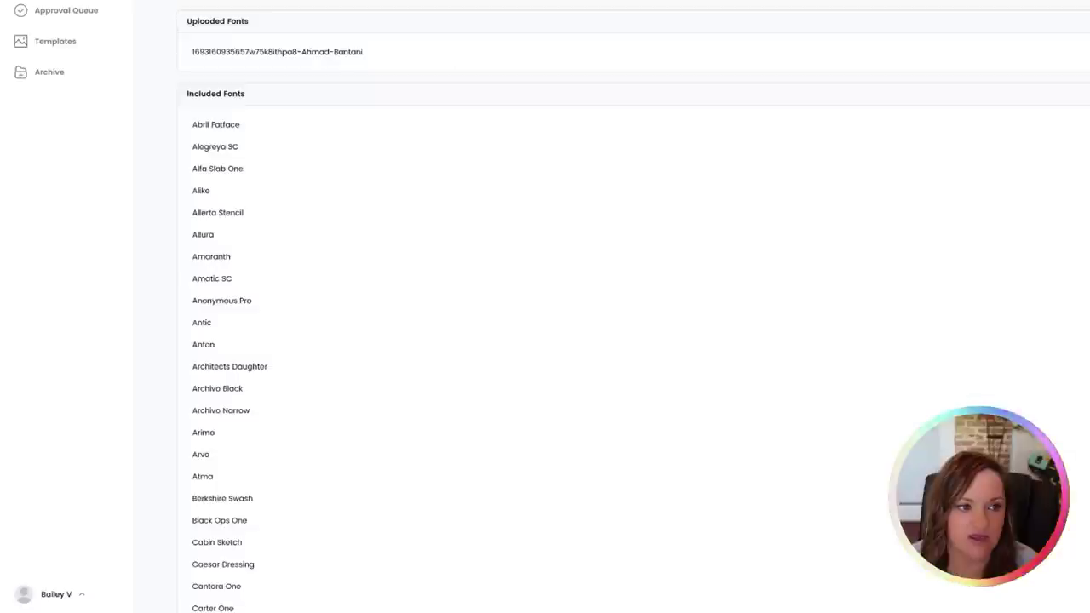
pyautogui.scroll(-2, 214, 532)
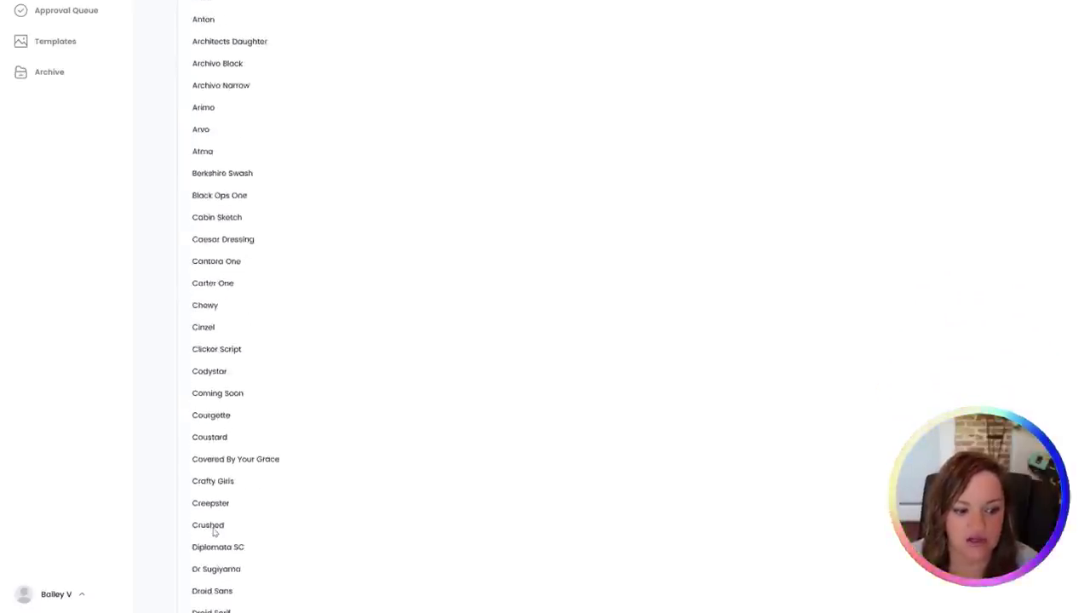
pyautogui.scroll(-11, 214, 532)
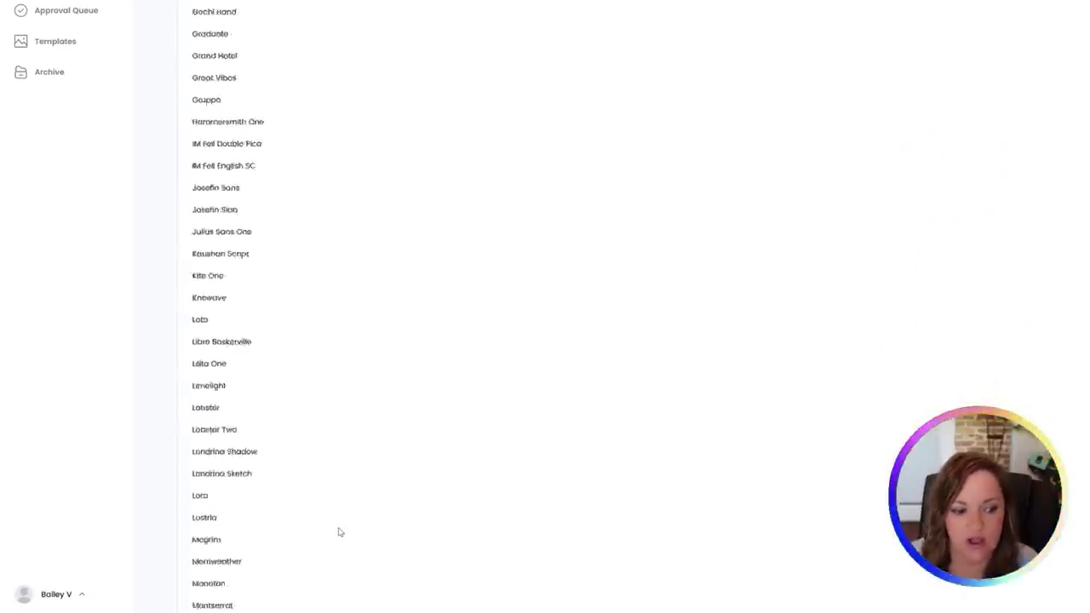
pyautogui.scroll(-8, 338, 532)
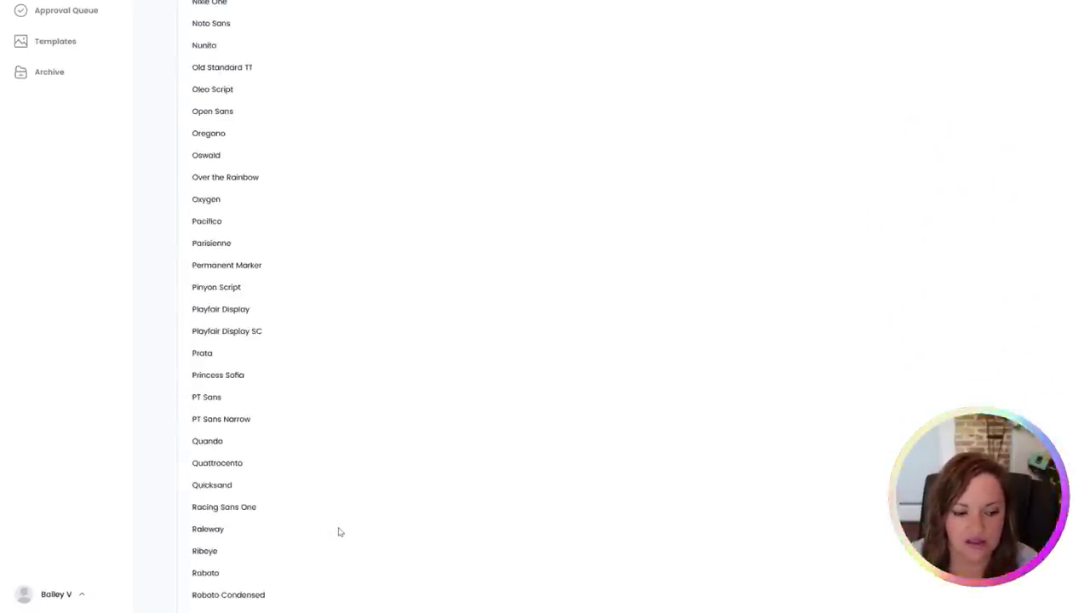
pyautogui.scroll(-5, 338, 532)
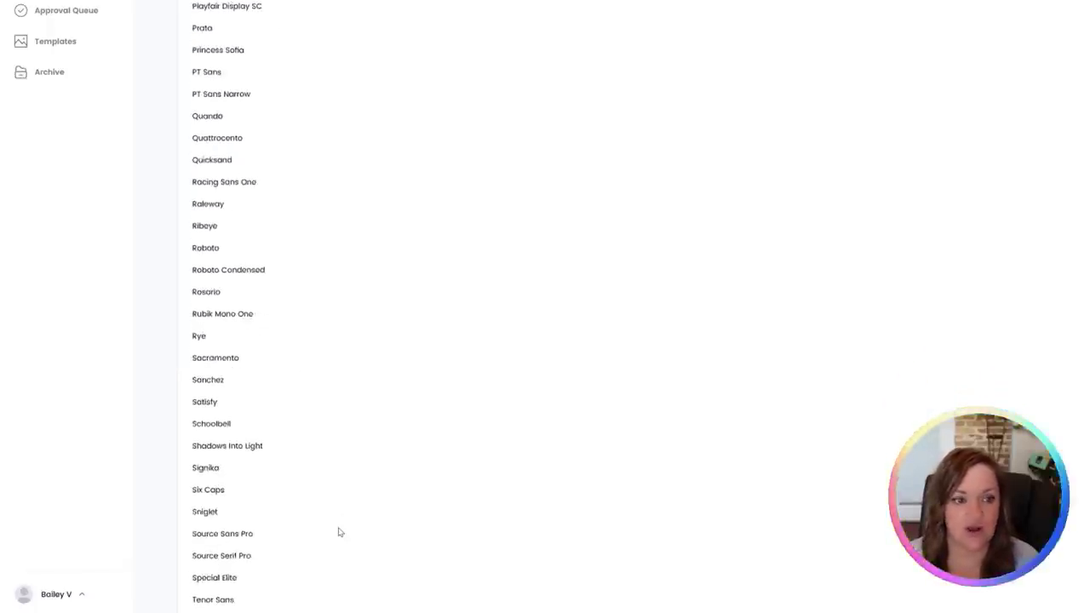
pyautogui.scroll(-3, 338, 532)
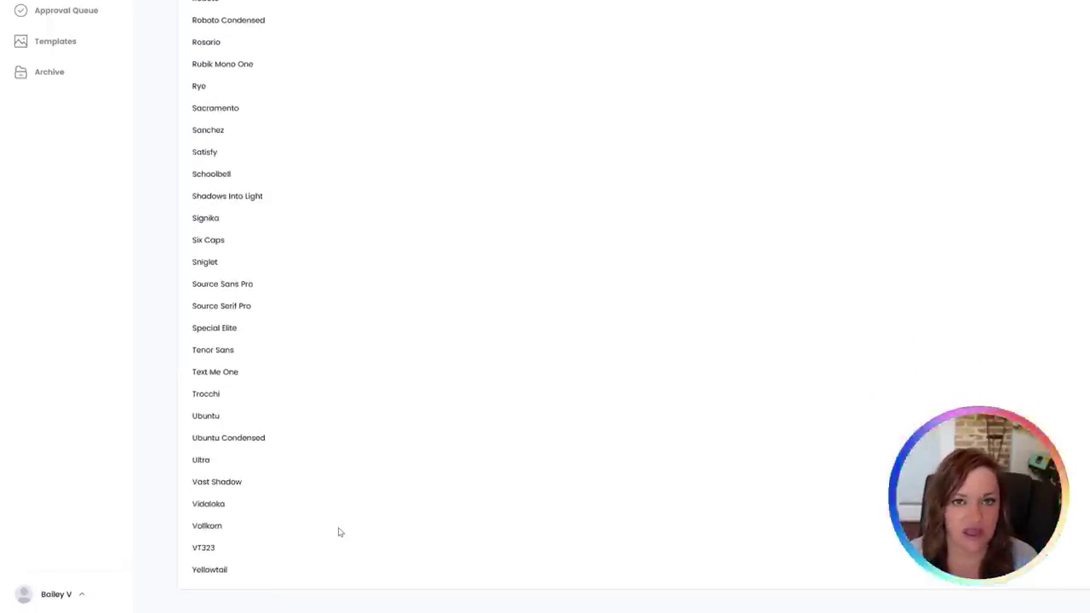
pyautogui.scroll(15, 338, 532)
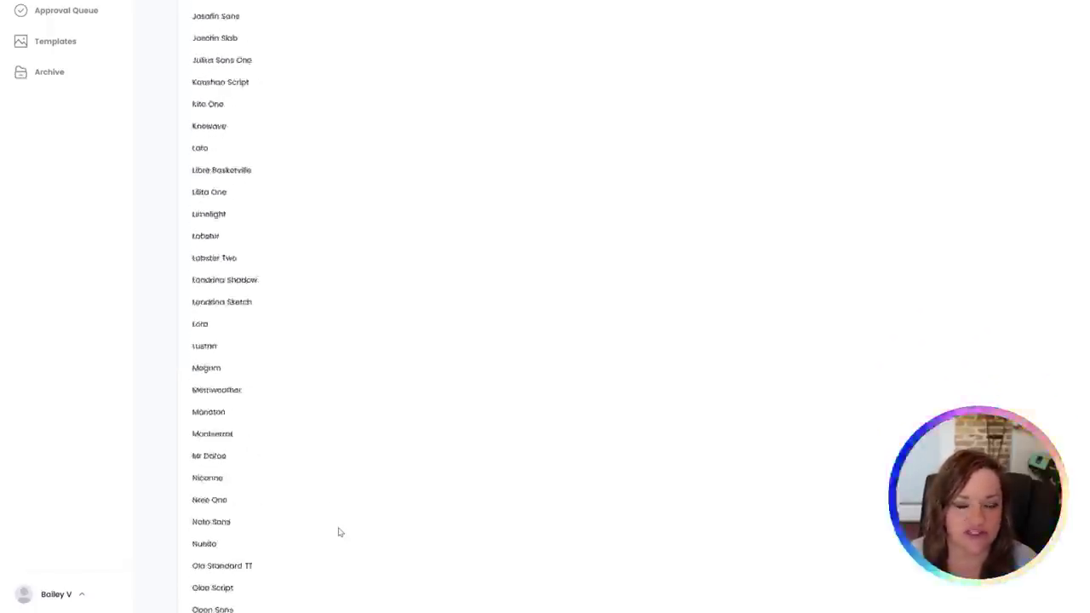
pyautogui.scroll(2, 338, 532)
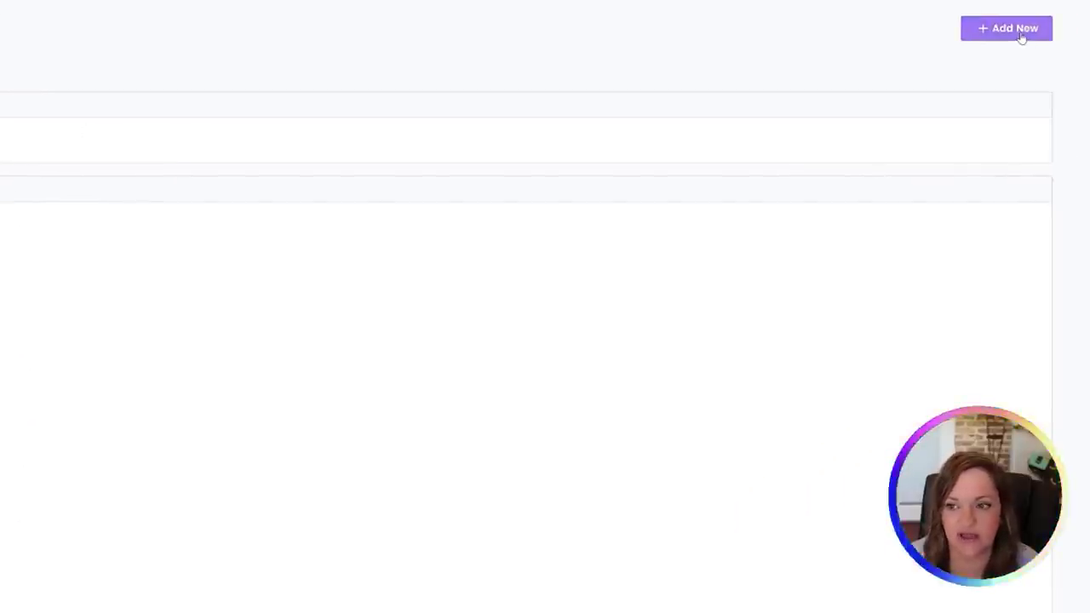
pyautogui.click(1021, 35)
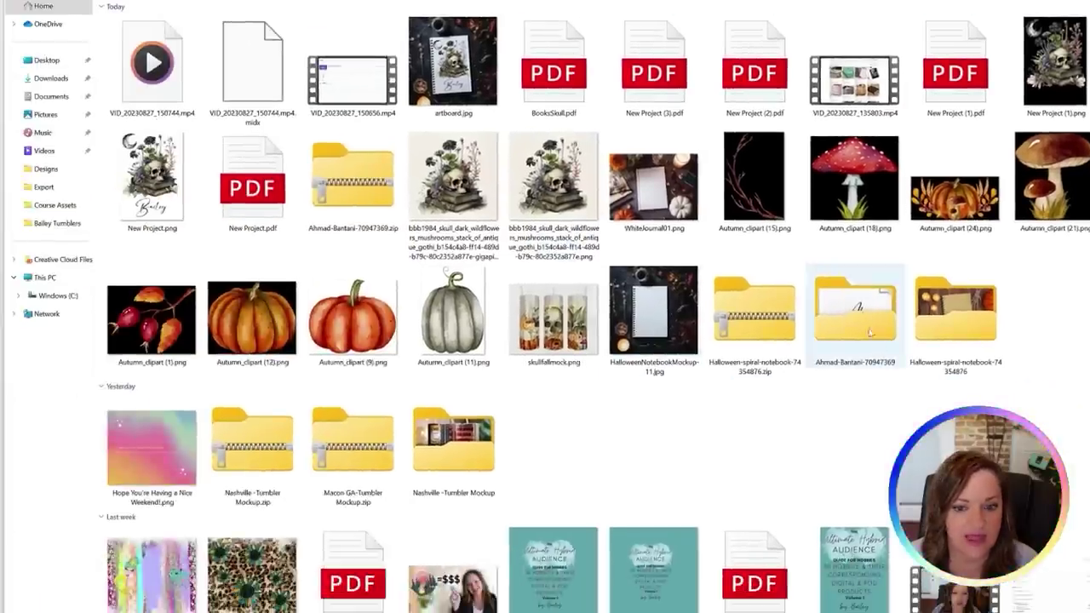
pyautogui.doubleClick(869, 332)
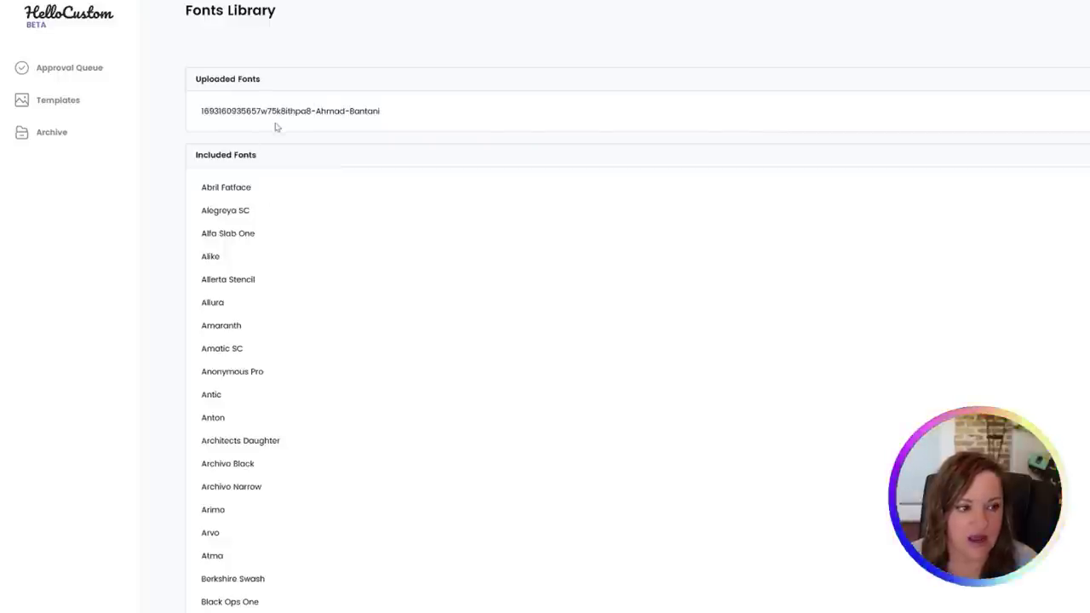
# Step: Create a new template in Templates by uploading New Project (2).pdf from the computer
pyautogui.click(74, 104)
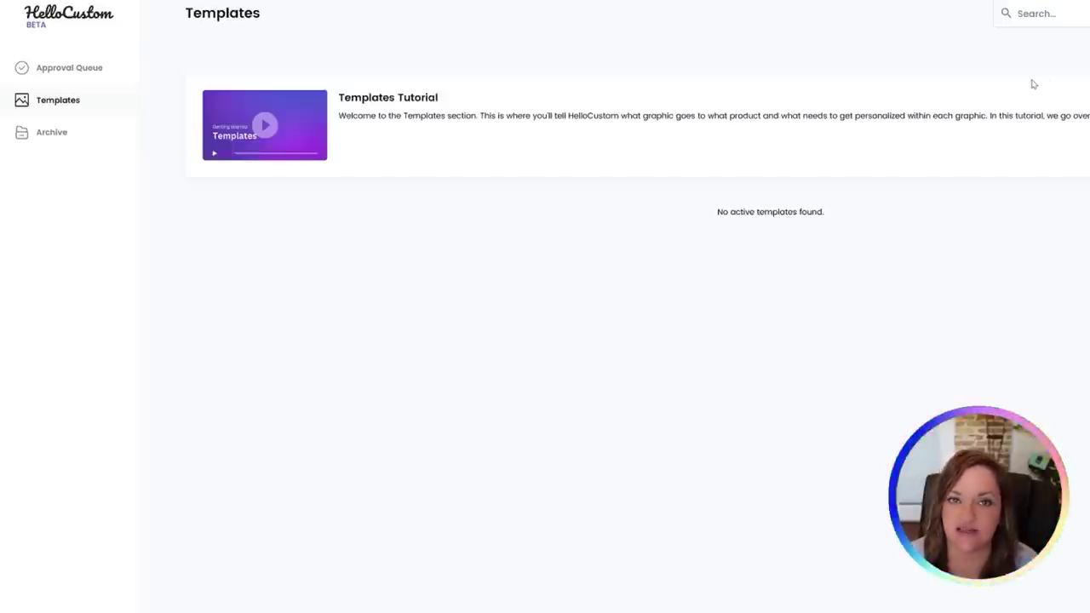
pyautogui.click(1007, 37)
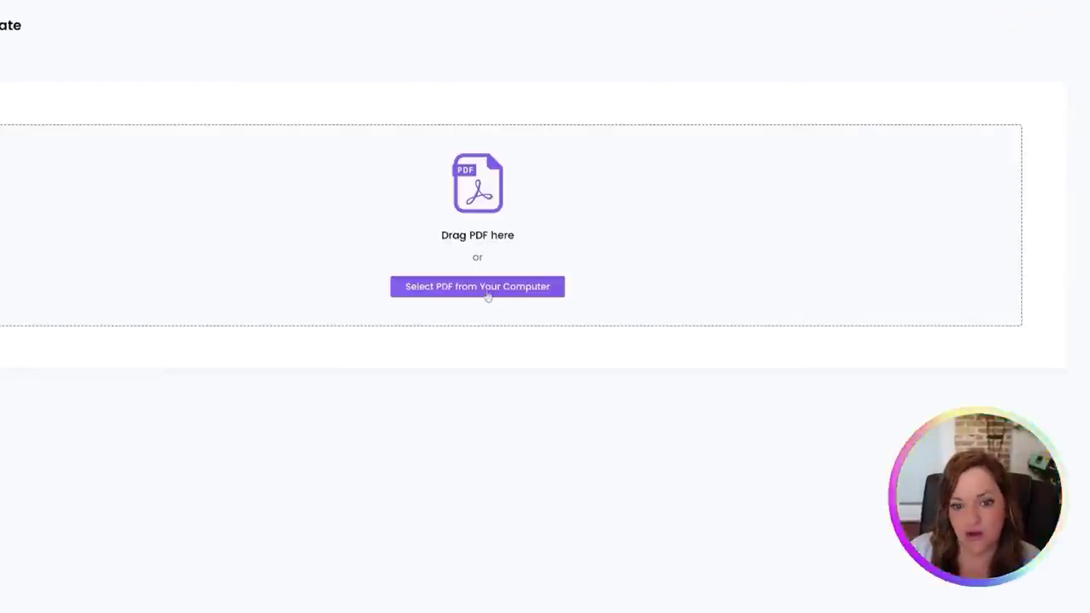
pyautogui.click(489, 288)
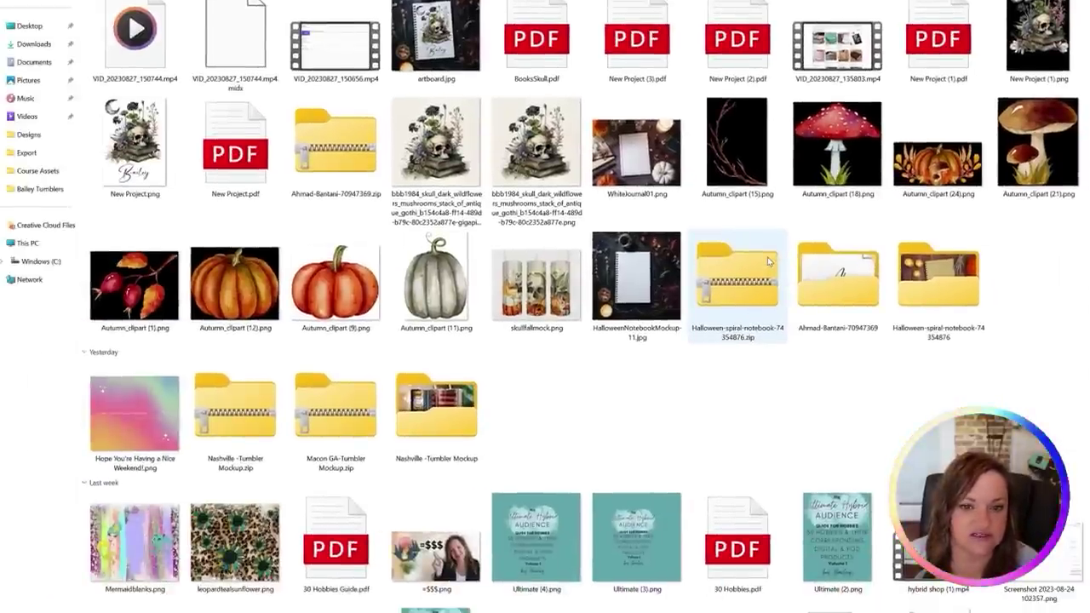
pyautogui.doubleClick(736, 38)
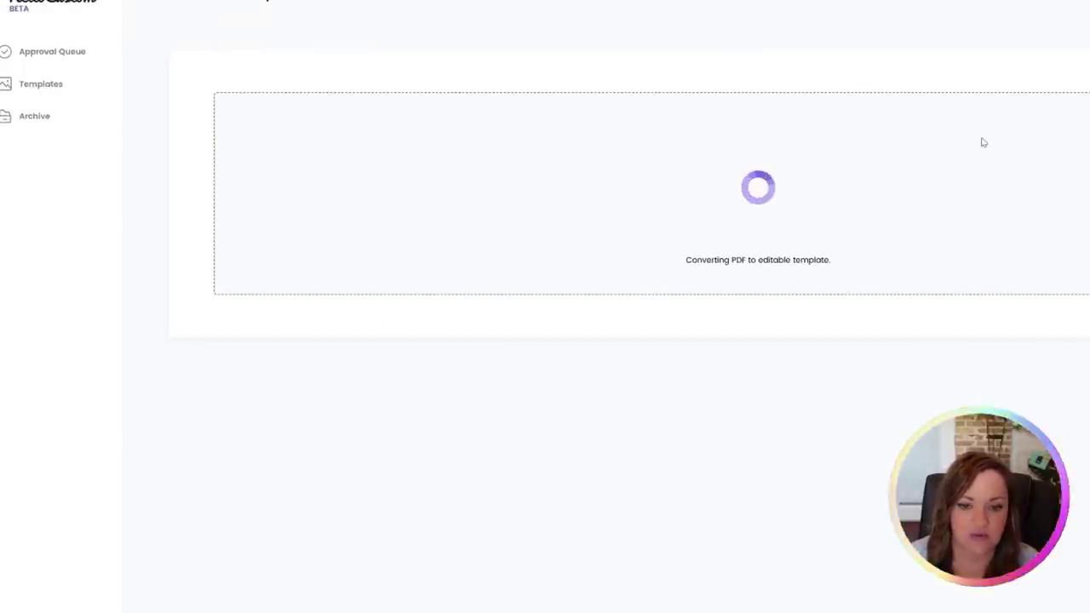
# Step: Title the template 'Book Skulls Notebook' and paste in the notebook product's SKU
pyautogui.click(1002, 196)
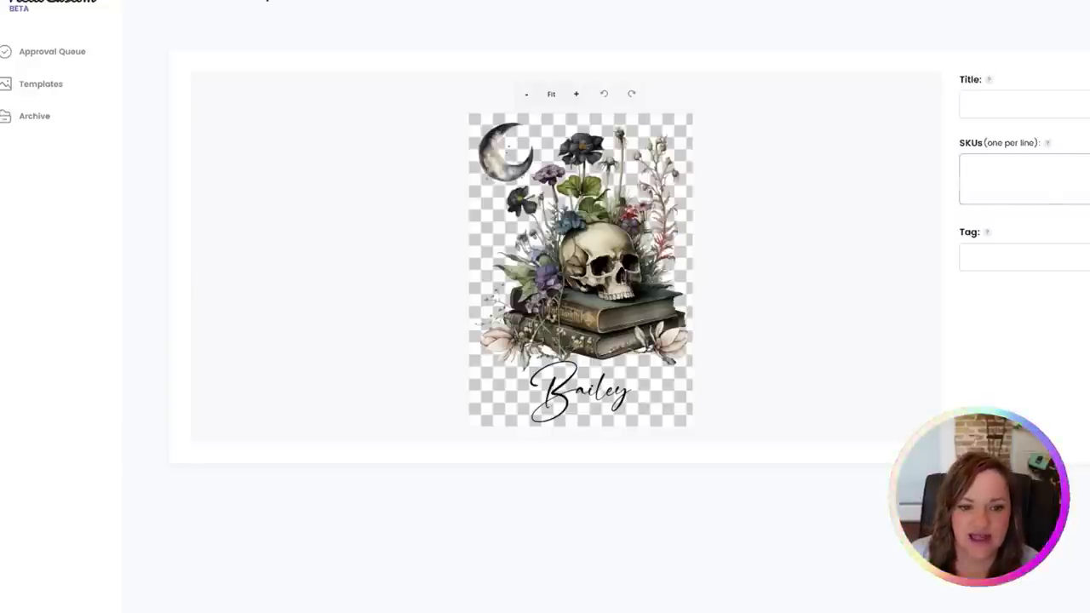
pyautogui.click(993, 104)
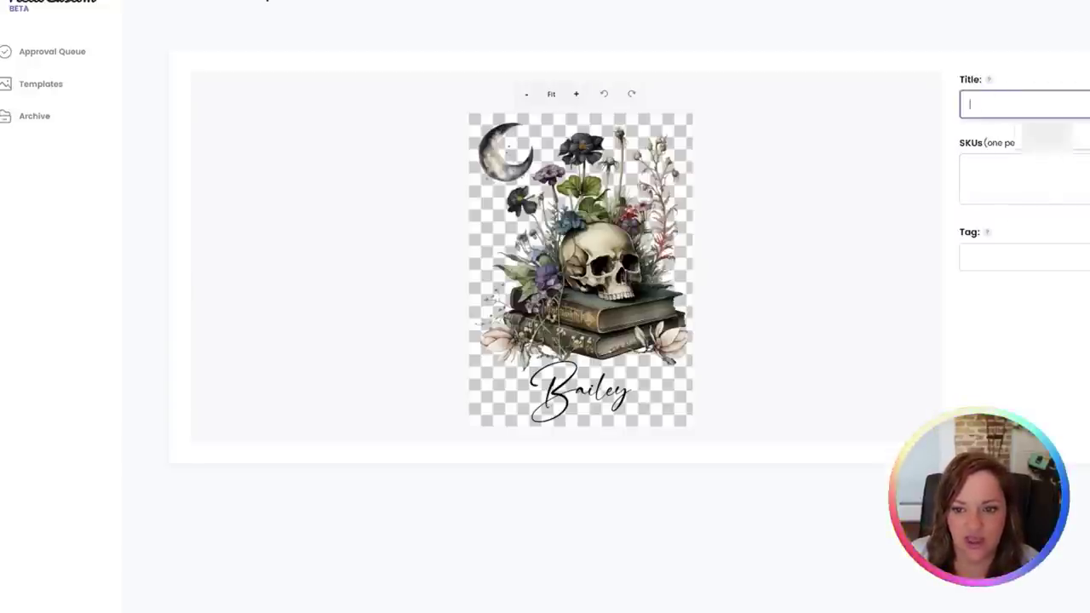
pyautogui.click(1040, 51)
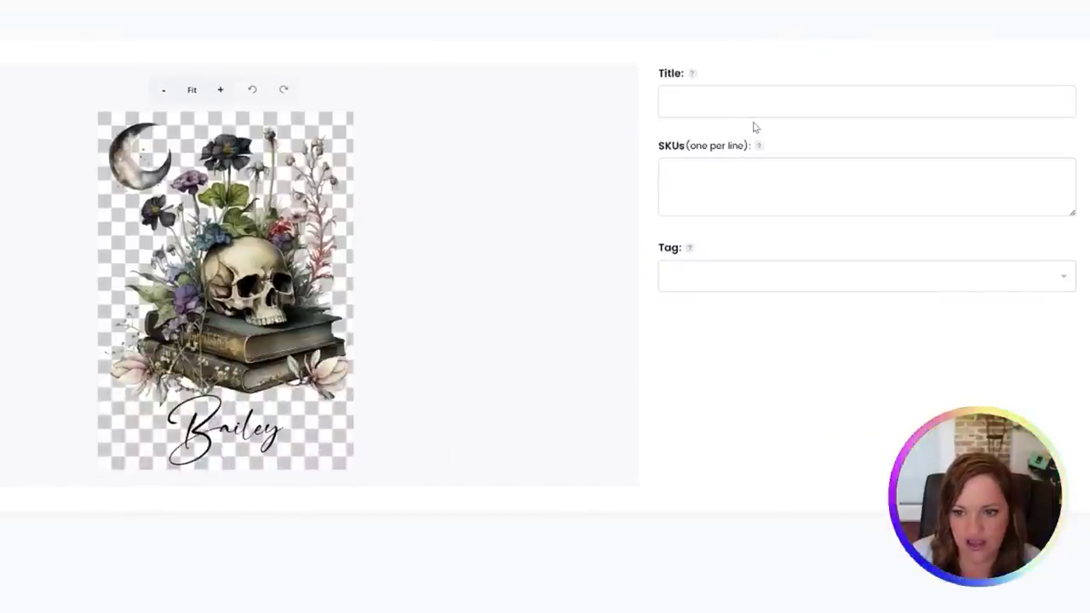
pyautogui.click(781, 98)
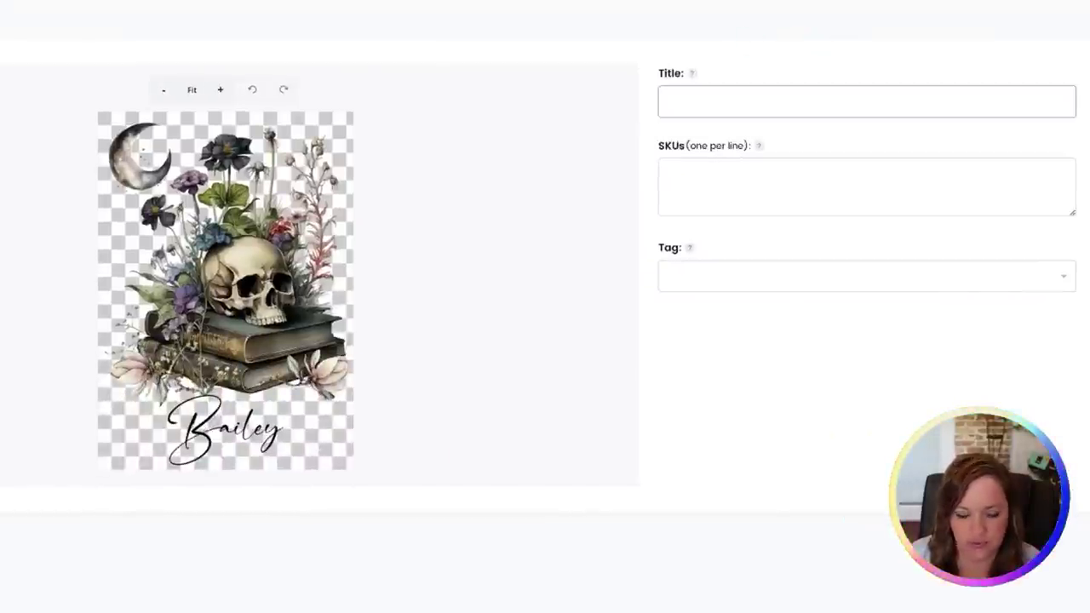
pyautogui.click(732, 105)
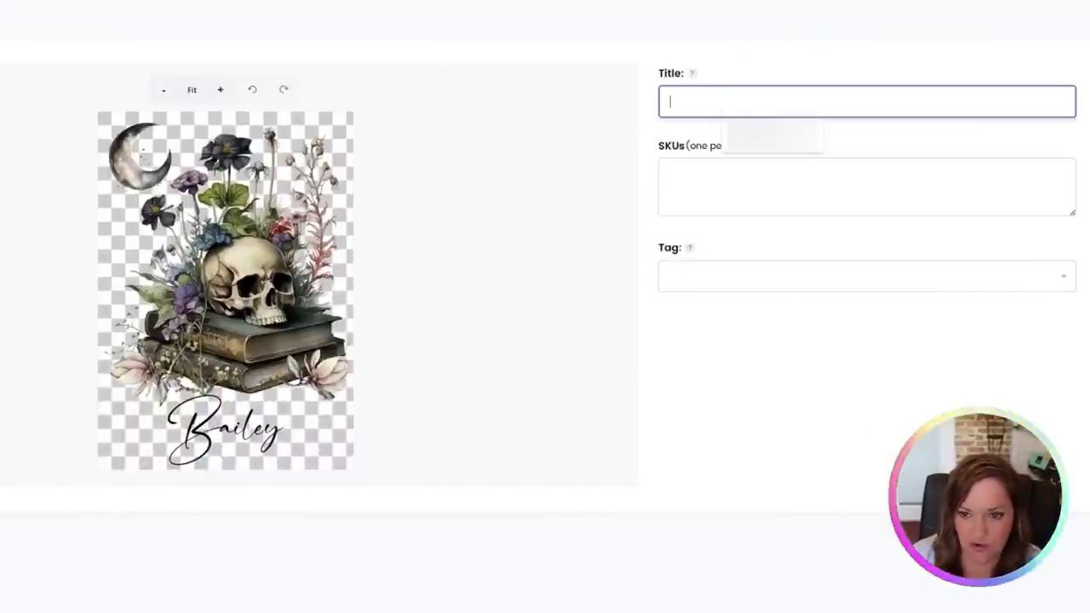
pyautogui.write('Book Skulls Notebook')
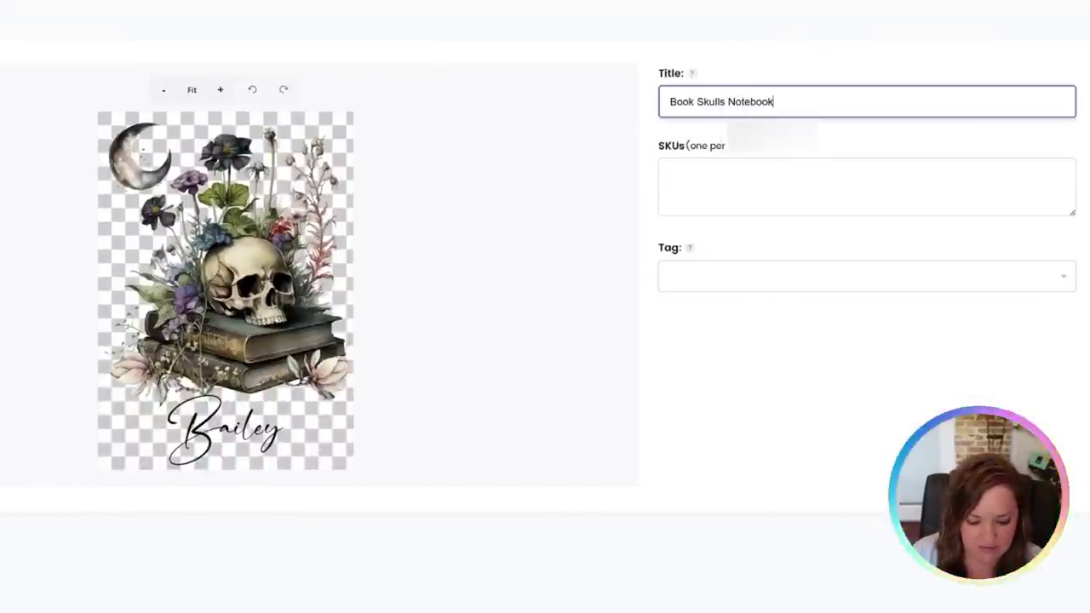
pyautogui.click(681, 165)
pyautogui.hotkey('ctrl', 'v')
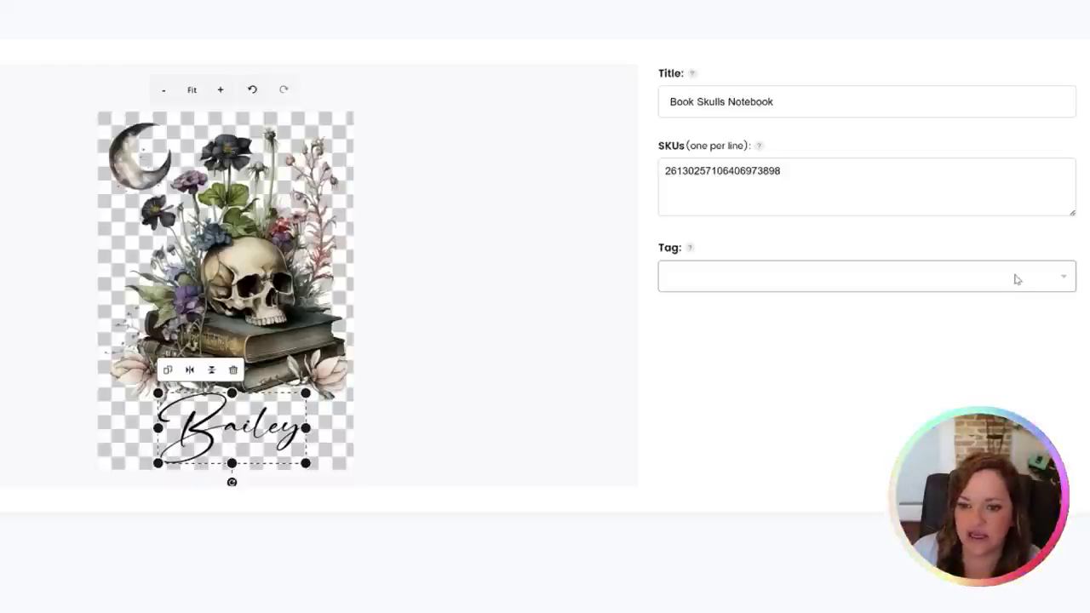
# Step: Assign a tag to the template's Bailey name text
pyautogui.click(1064, 275)
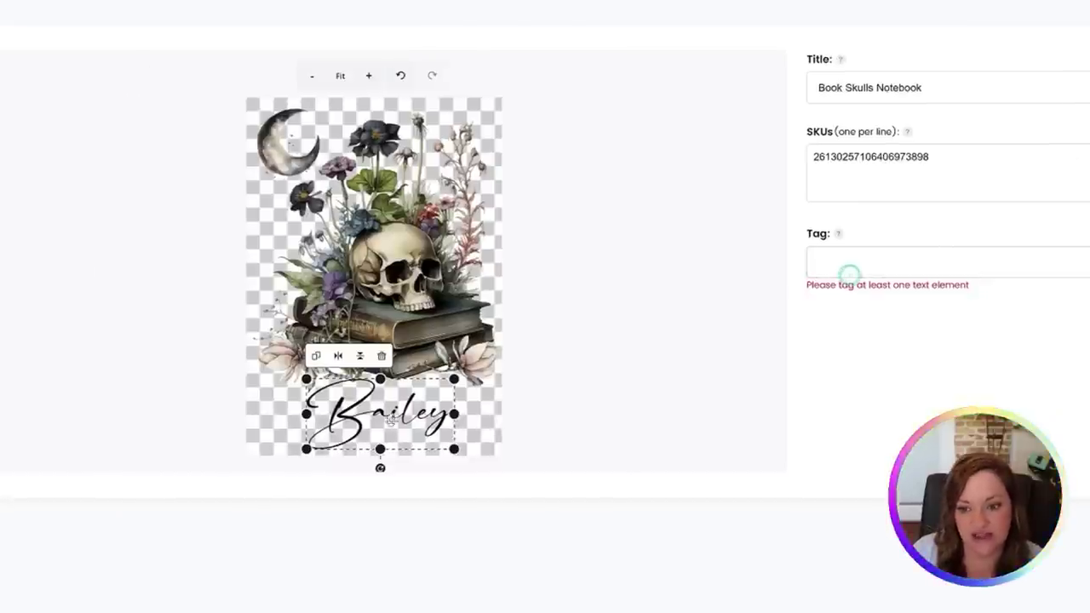
pyautogui.click(246, 427)
pyautogui.click(394, 412)
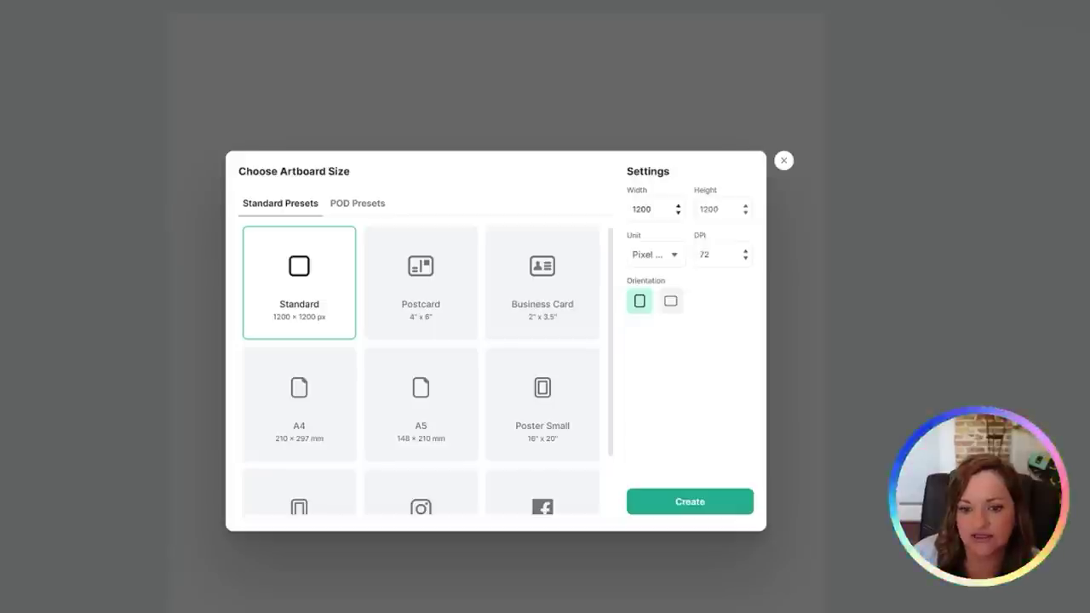
# Step: Change the artboard resolution from 72 to 300 DPI
pyautogui.doubleClick(725, 251)
pyautogui.write('300')
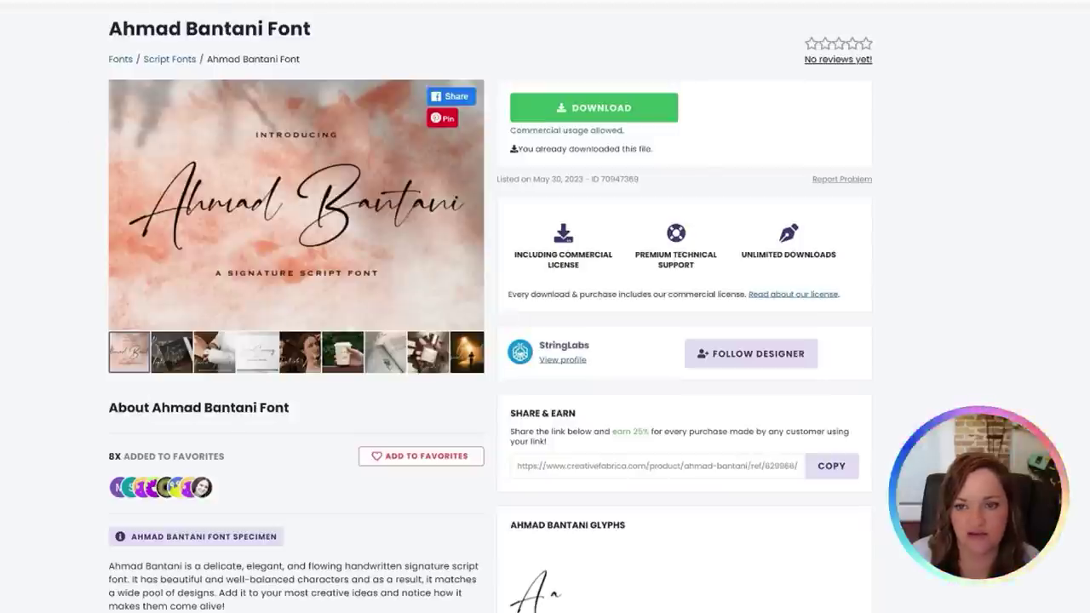
# Step: Bring up the Creative Fabrica page for the Ahmad Bantani Font
pyautogui.moveTo(159, 1)
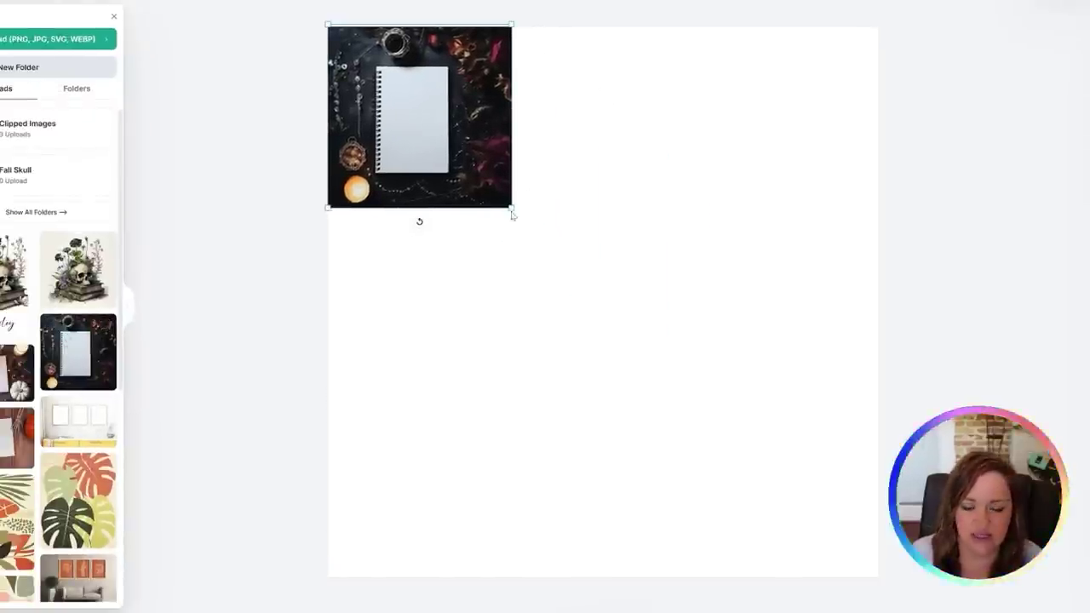
# Step: Enlarge the notebook photo, tilt it slightly clockwise, and scale it to cover the whole artboard
pyautogui.moveTo(513, 214); pyautogui.dragTo(1074, 448)
pyautogui.scroll(-2, 1075, 452)
pyautogui.scroll(4, 1076, 450)
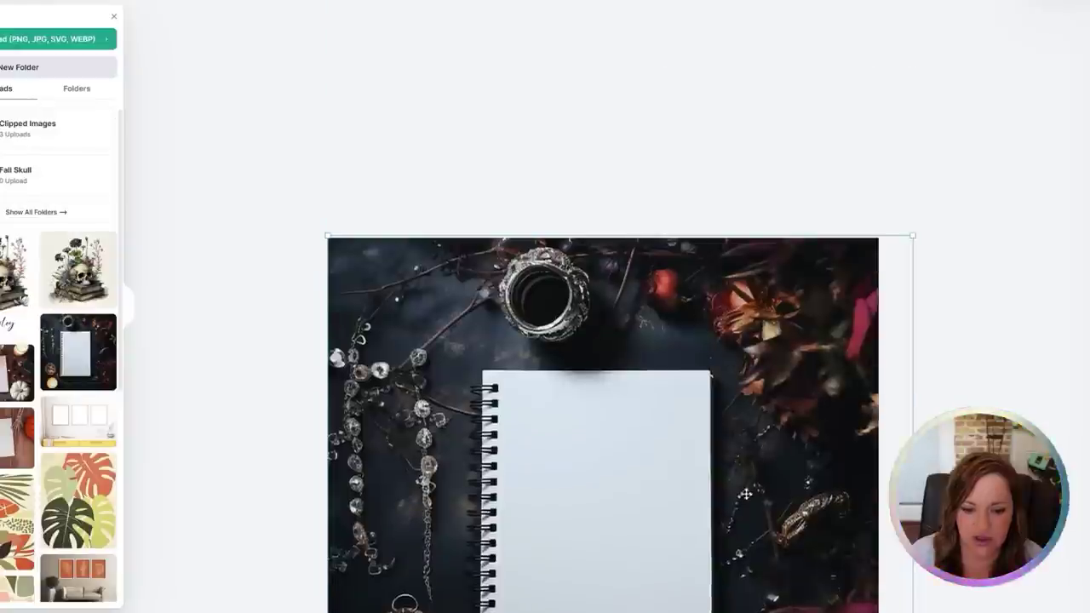
pyautogui.scroll(-6, 740, 525)
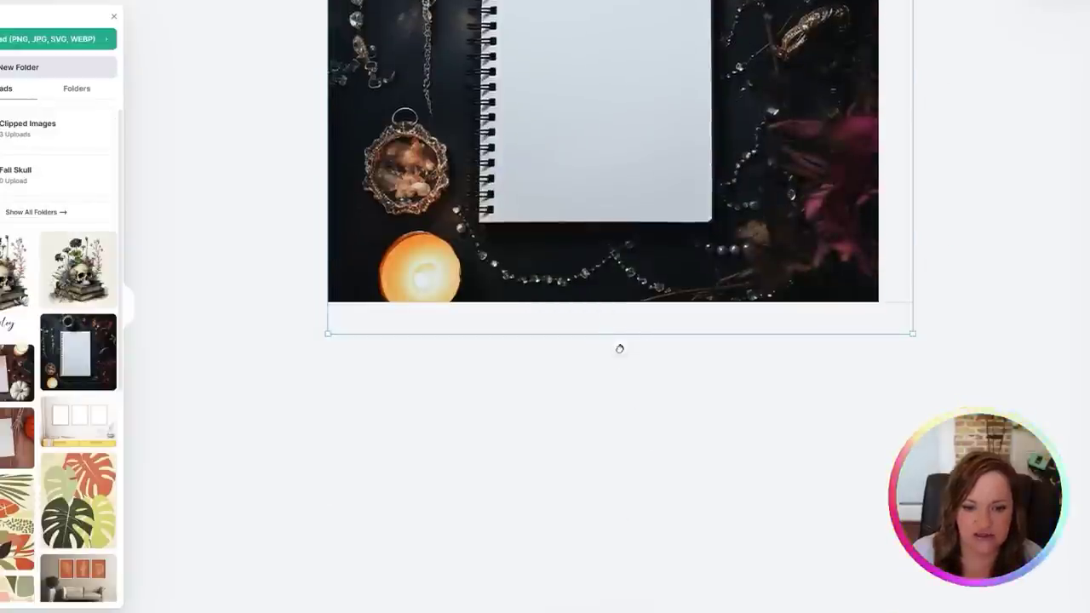
pyautogui.moveTo(620, 347); pyautogui.dragTo(645, 366)
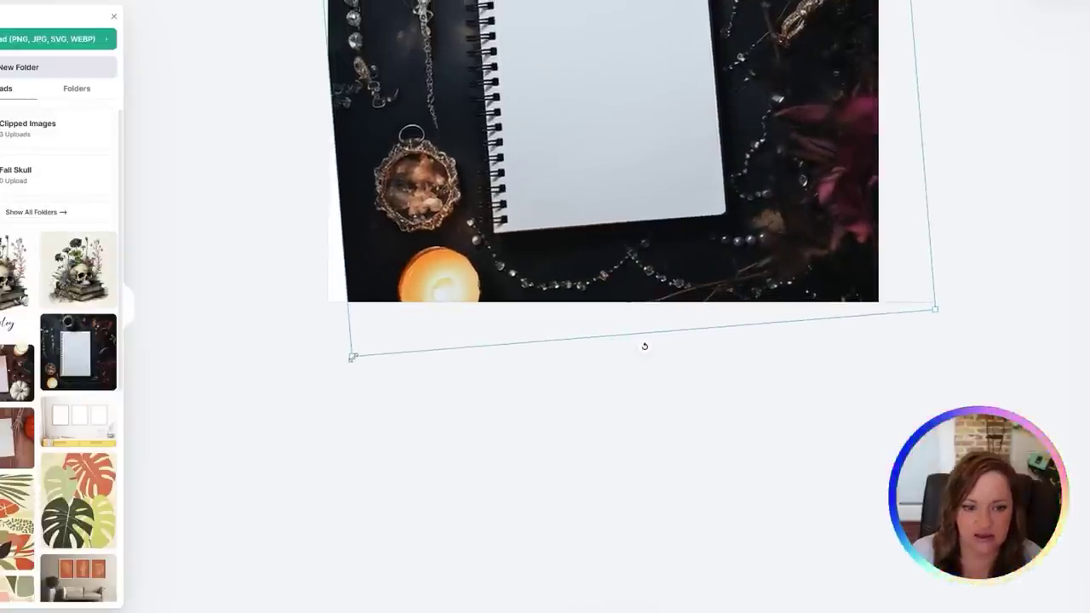
pyautogui.moveTo(352, 356); pyautogui.dragTo(328, 382)
pyautogui.scroll(5, 579, 490)
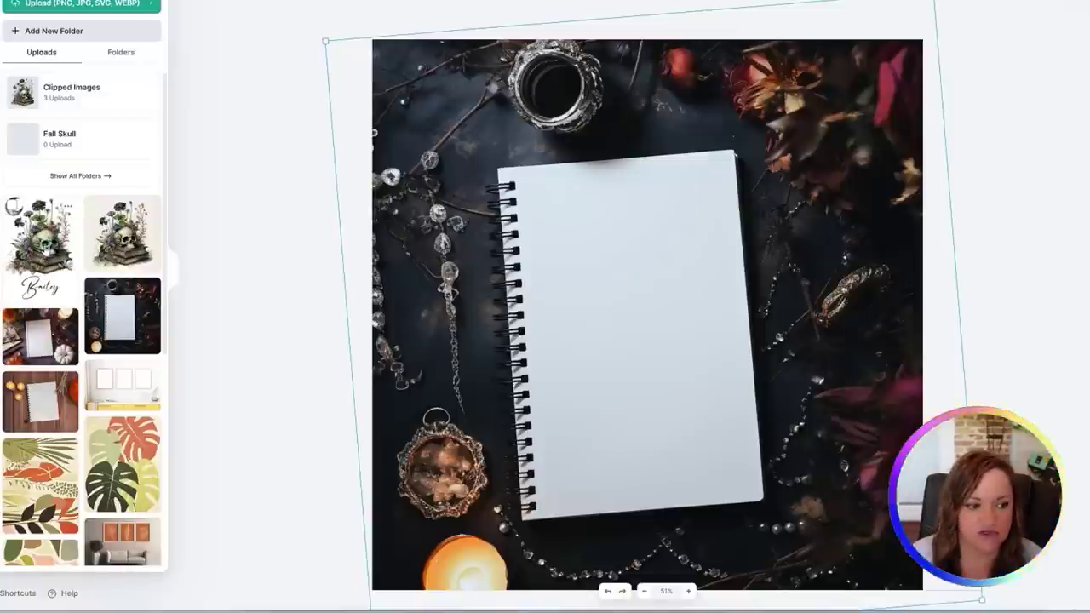
# Step: Add the skull Bailey design, tilt it about -4° and enlarge it over the notebook cover
pyautogui.click(43, 246)
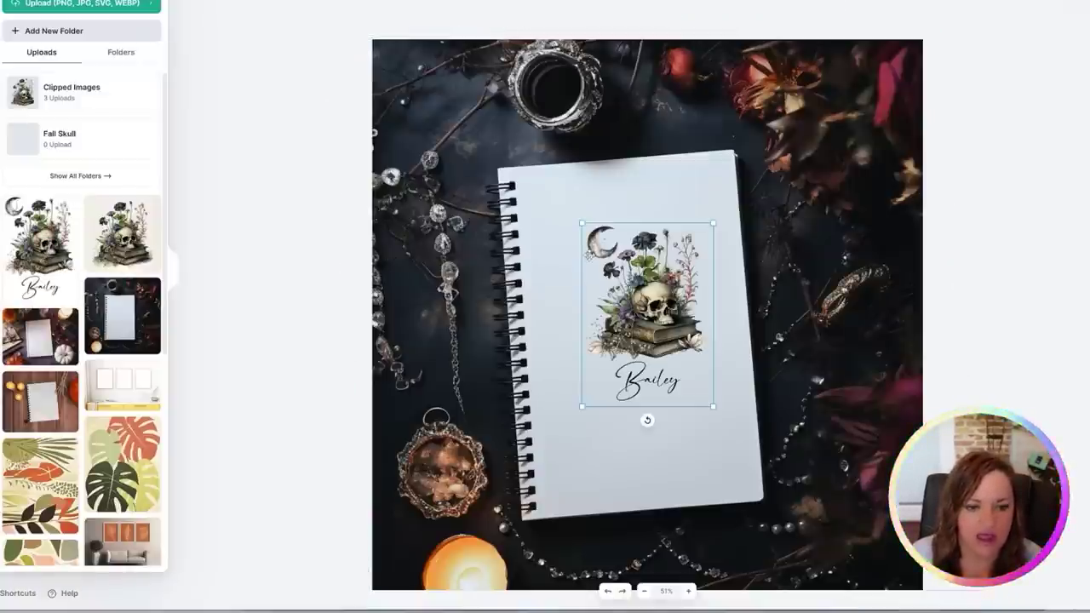
pyautogui.moveTo(648, 421); pyautogui.dragTo(656, 429)
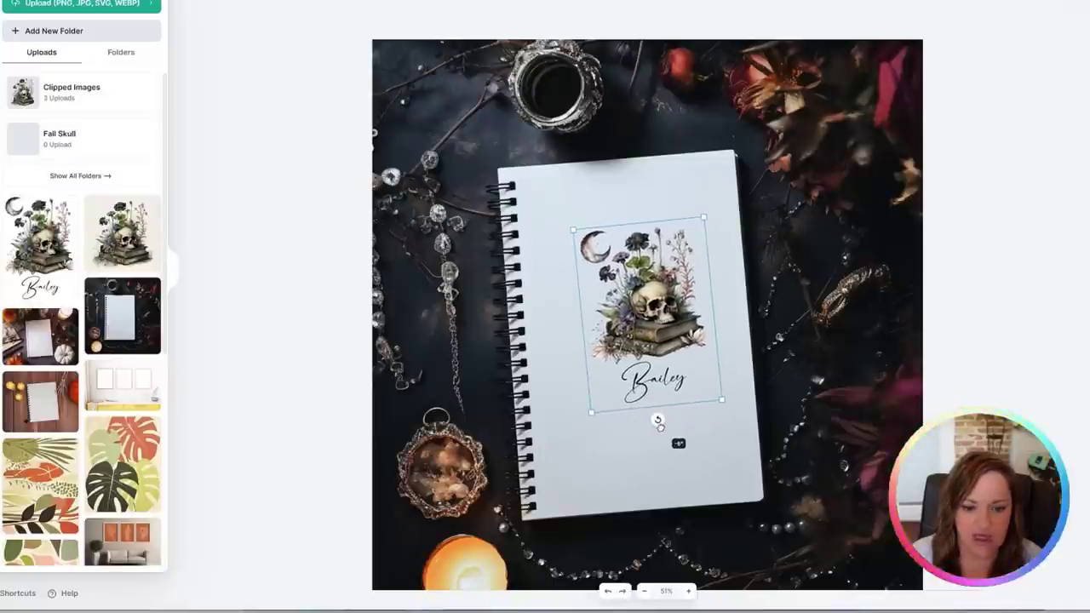
pyautogui.moveTo(588, 410); pyautogui.dragTo(560, 465)
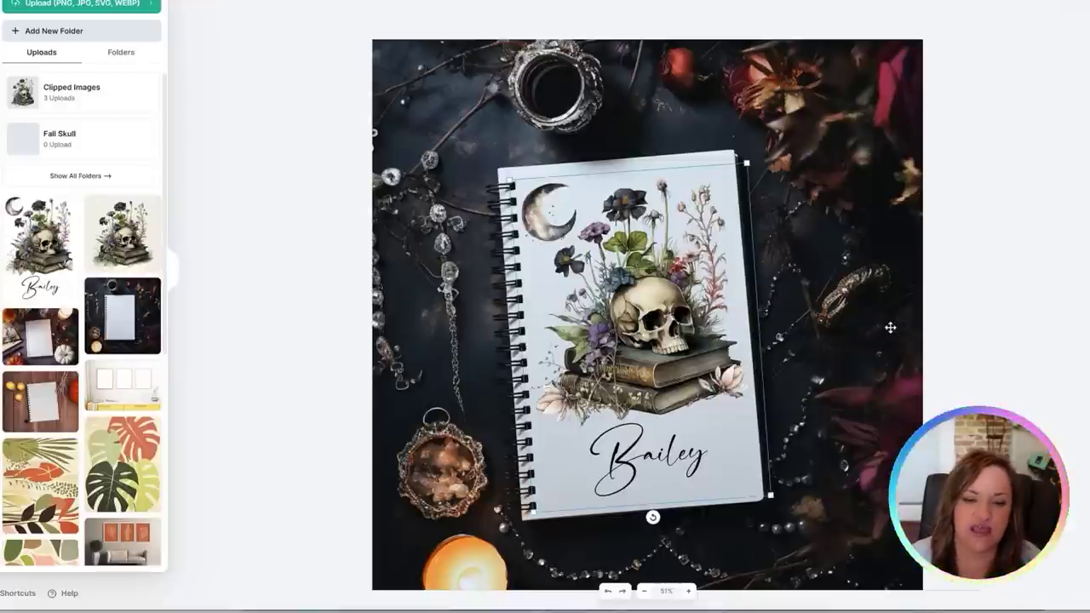
pyautogui.click(1053, 313)
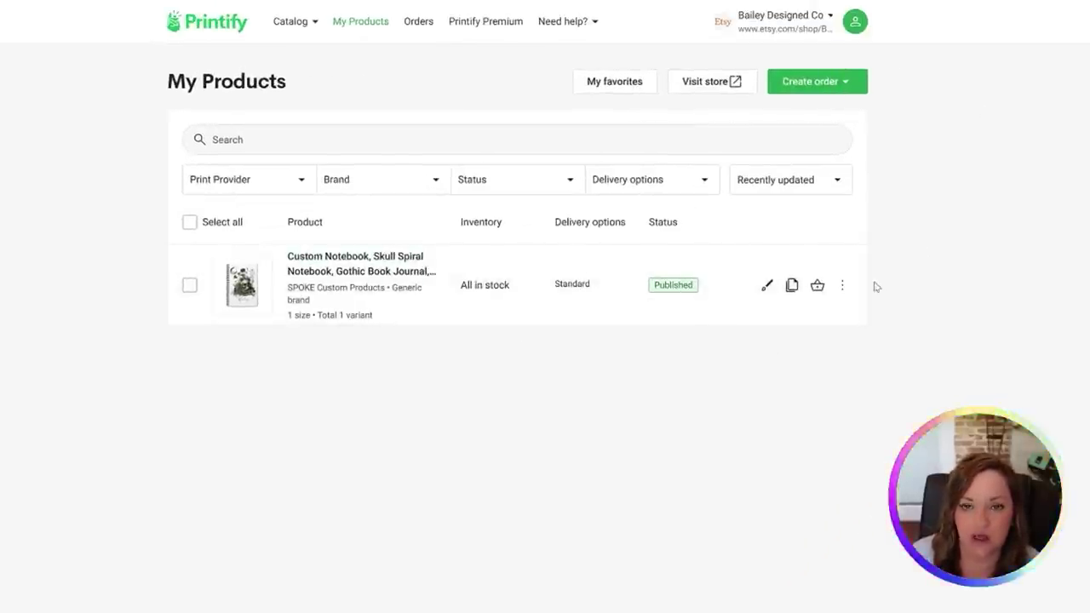
# Step: Open the three-dot action menu on the Custom Notebook product row
pyautogui.click(842, 285)
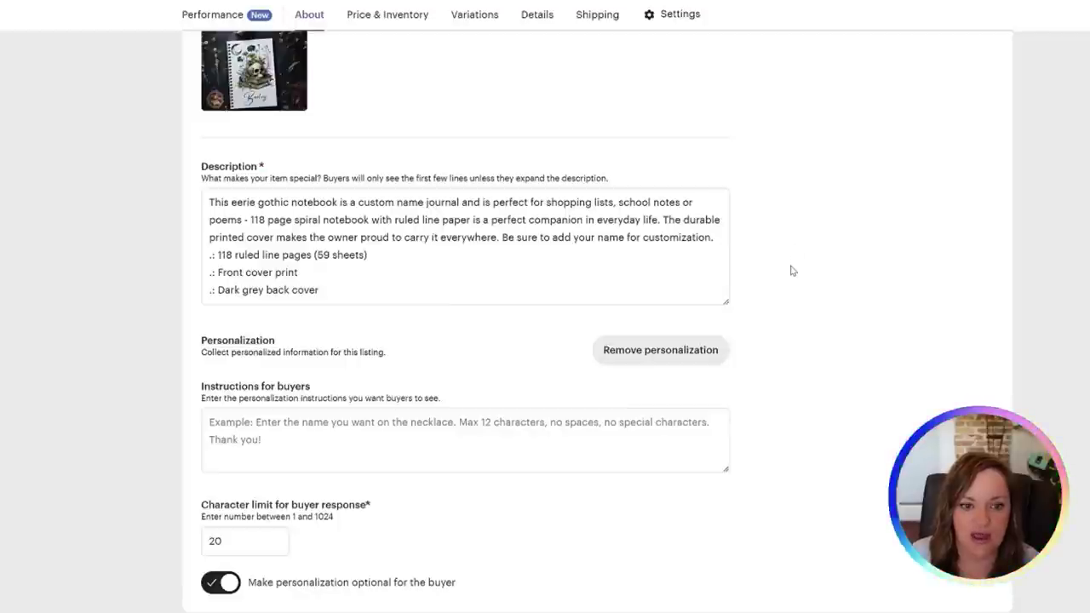
# Step: Remove personalization from the skull notebook listing in its Personalization section
pyautogui.scroll(8, 792, 271)
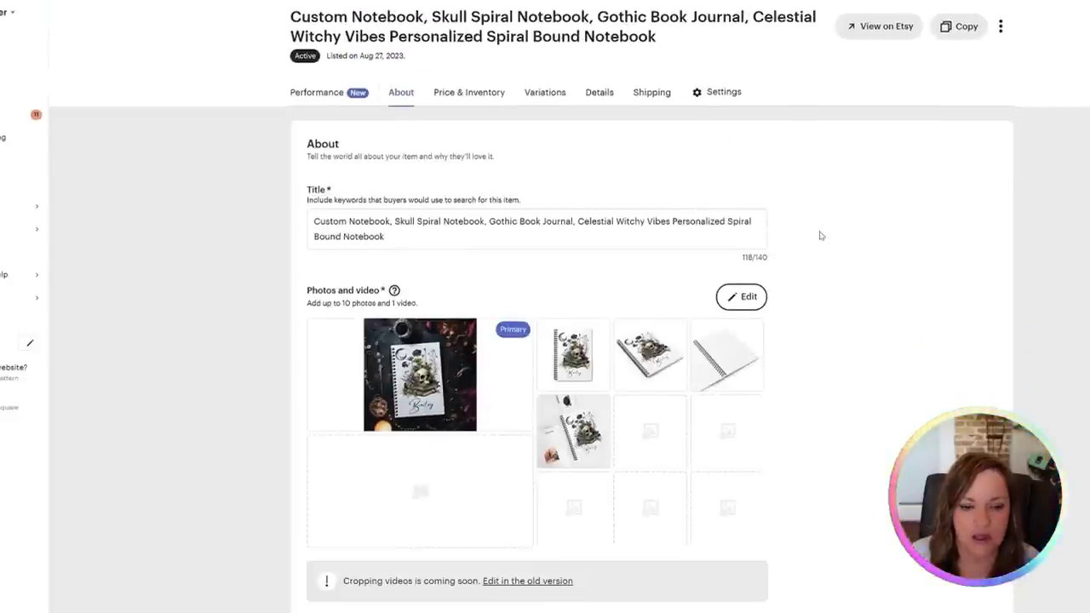
pyautogui.scroll(2, 820, 235)
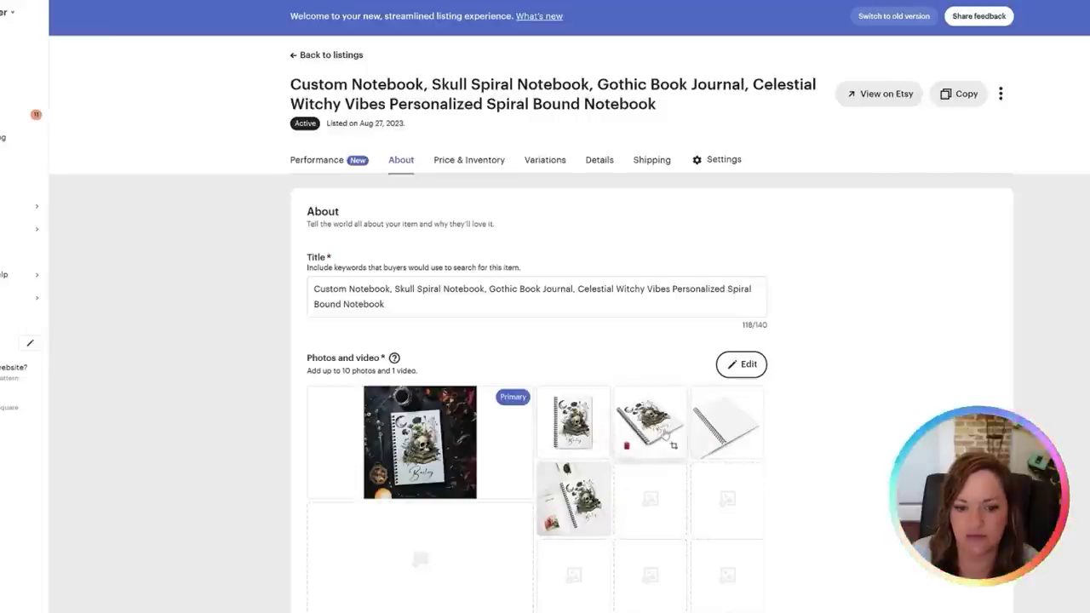
pyautogui.scroll(-2, 791, 477)
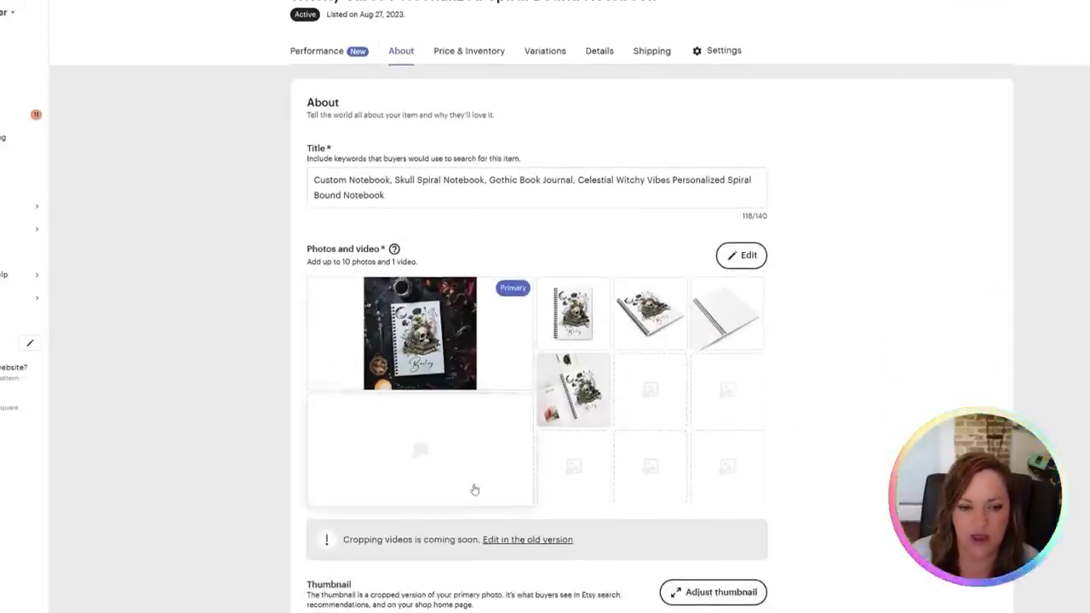
pyautogui.scroll(-4, 474, 490)
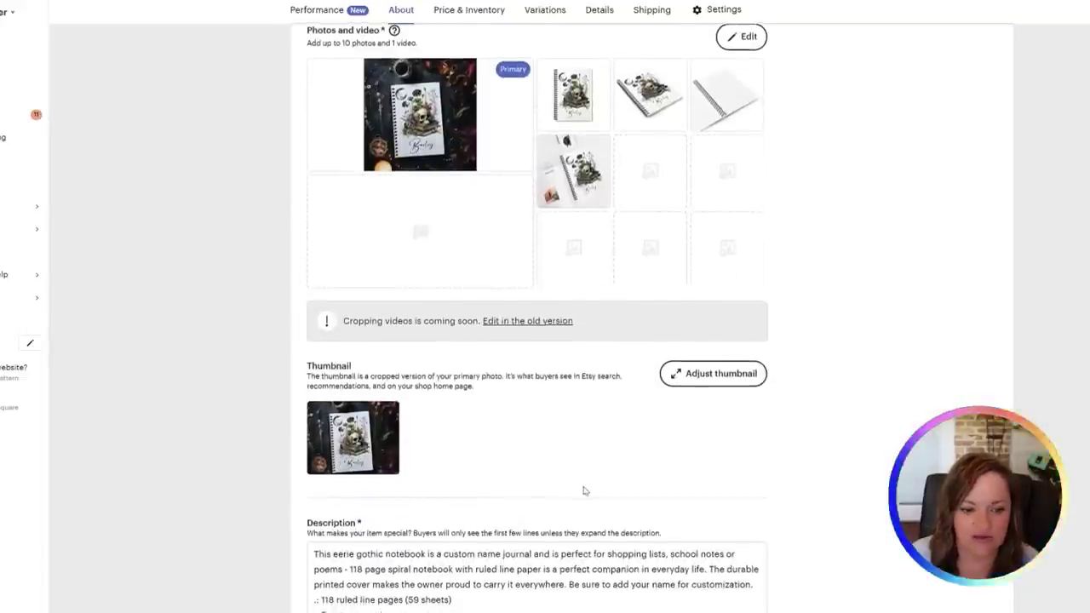
pyautogui.scroll(-4, 584, 490)
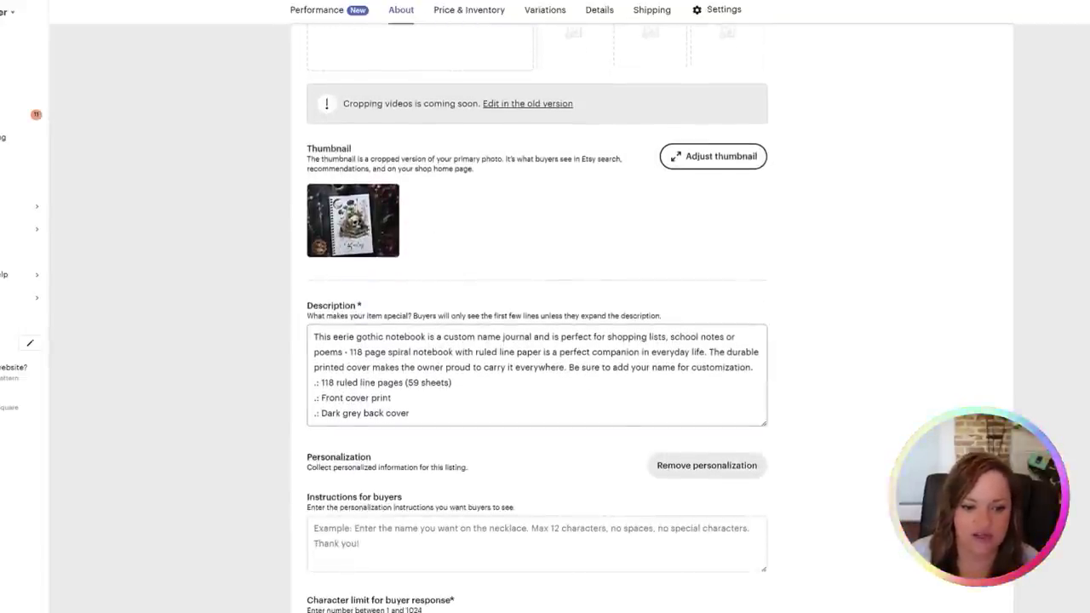
pyautogui.scroll(-3, 517, 433)
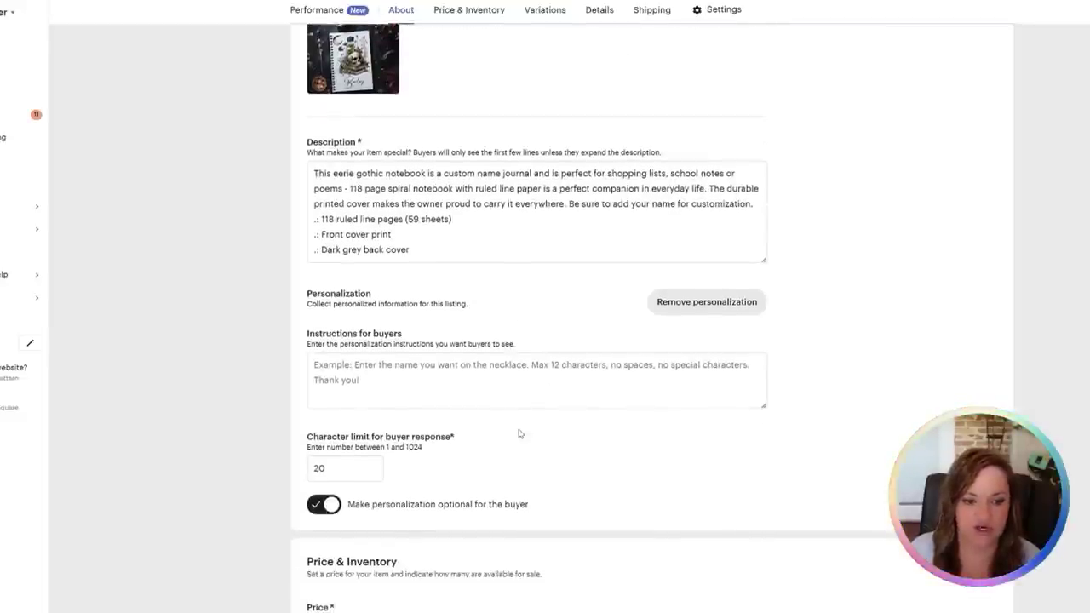
pyautogui.click(749, 301)
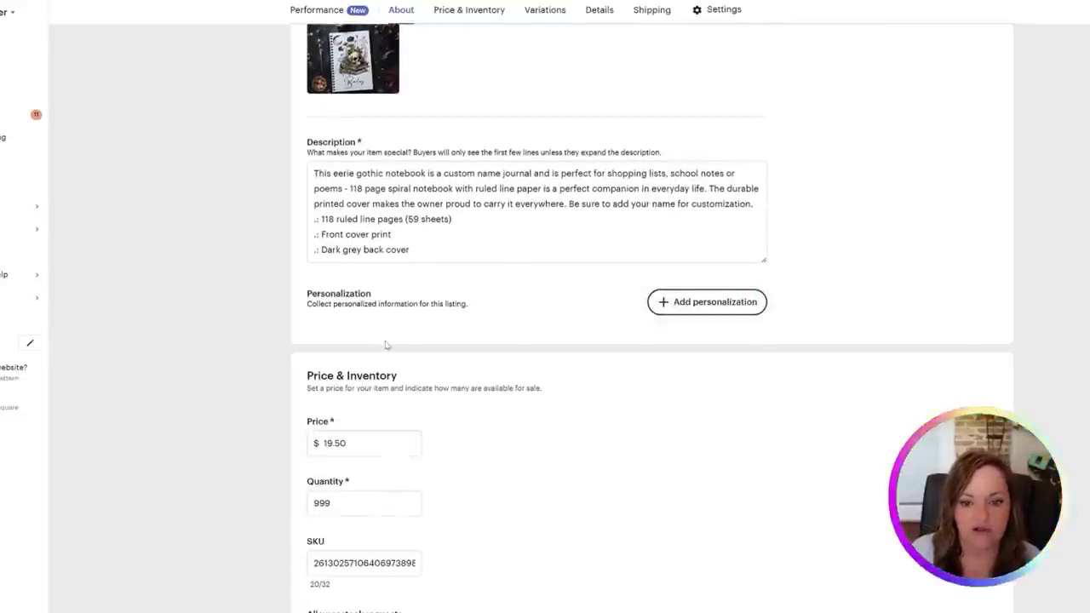
# Step: Re-enable personalization with buyer instructions 'Enter name for the notebook here'
pyautogui.click(713, 304)
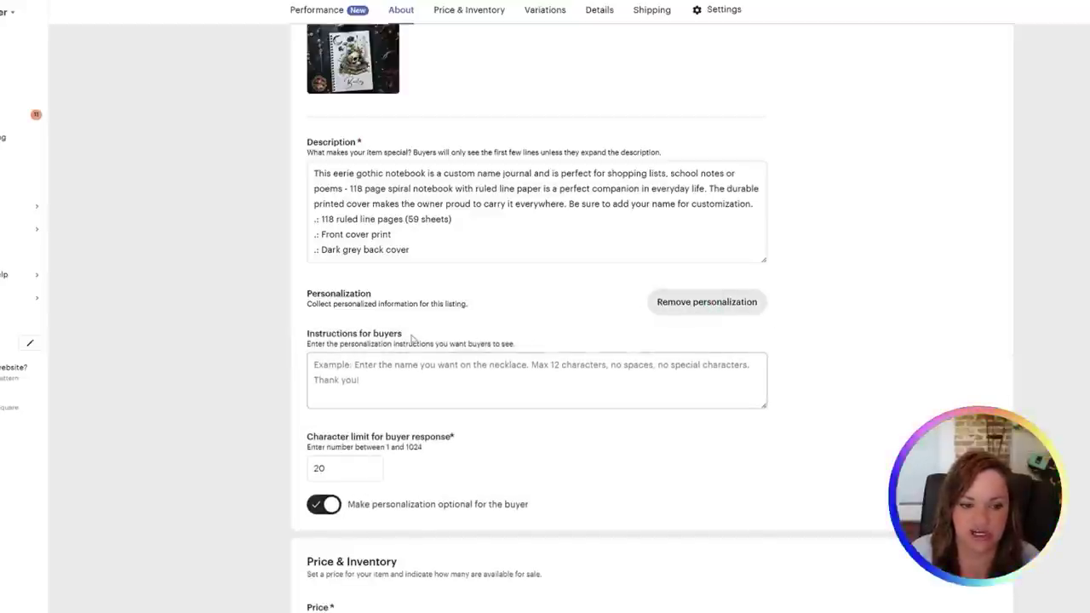
pyautogui.click(331, 364)
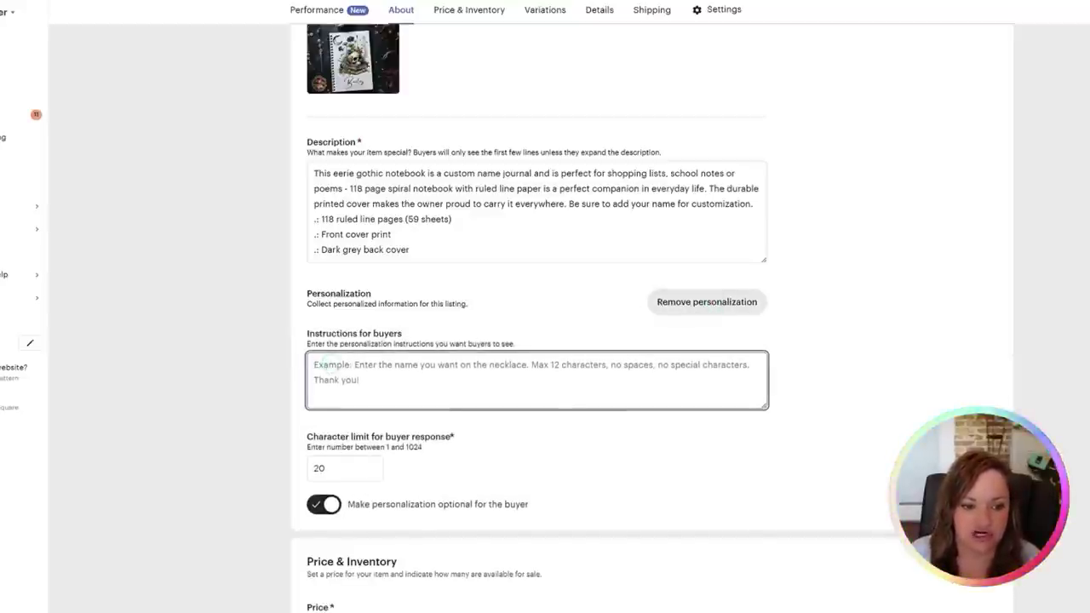
pyautogui.write('Enter')
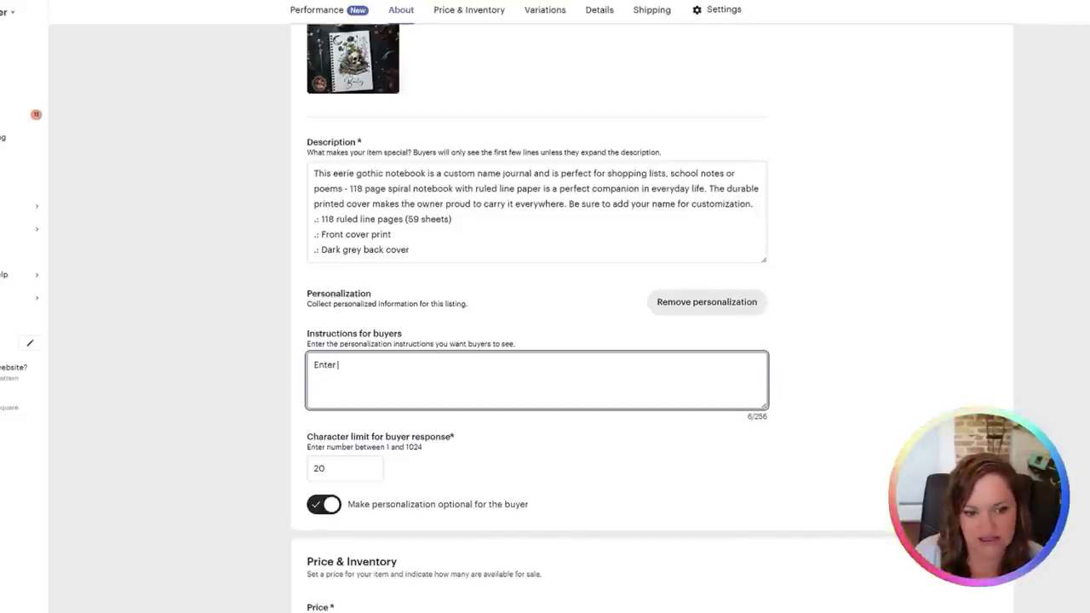
pyautogui.write(' name for the notebook here.')
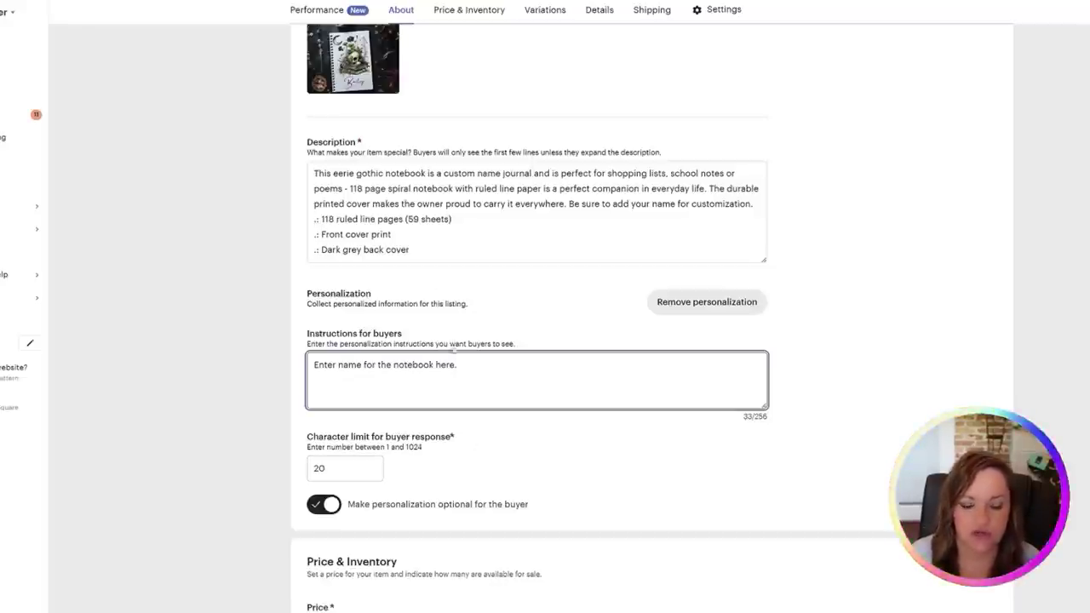
pyautogui.scroll(-1, 593, 352)
pyautogui.scroll(-4, 586, 360)
pyautogui.scroll(-2, 553, 332)
pyautogui.scroll(-4, 616, 423)
pyautogui.scroll(-10, 616, 423)
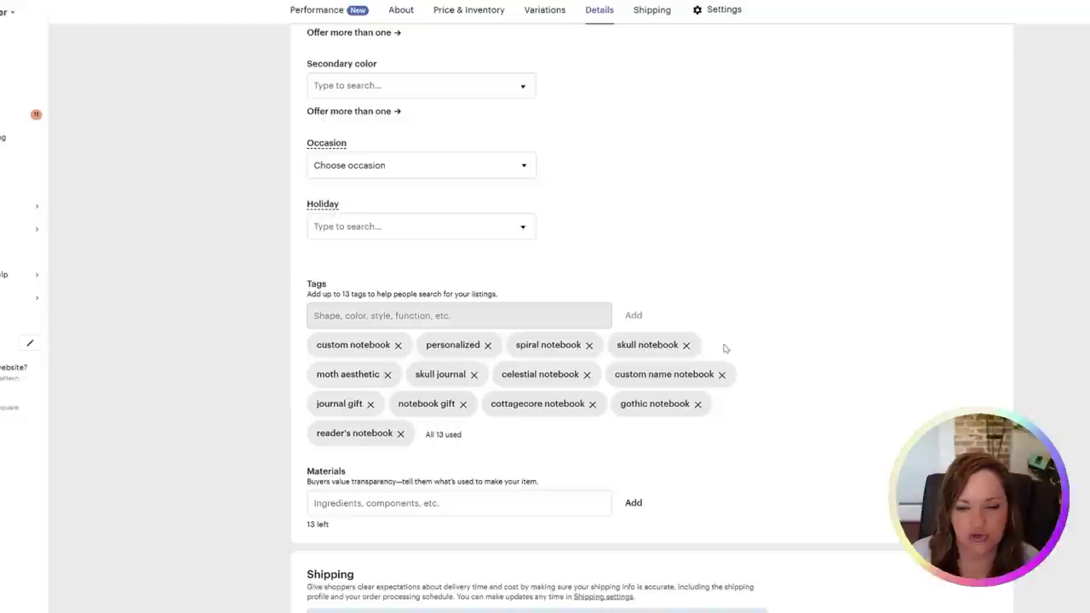
pyautogui.hotkey('ctrl', 'Tab')
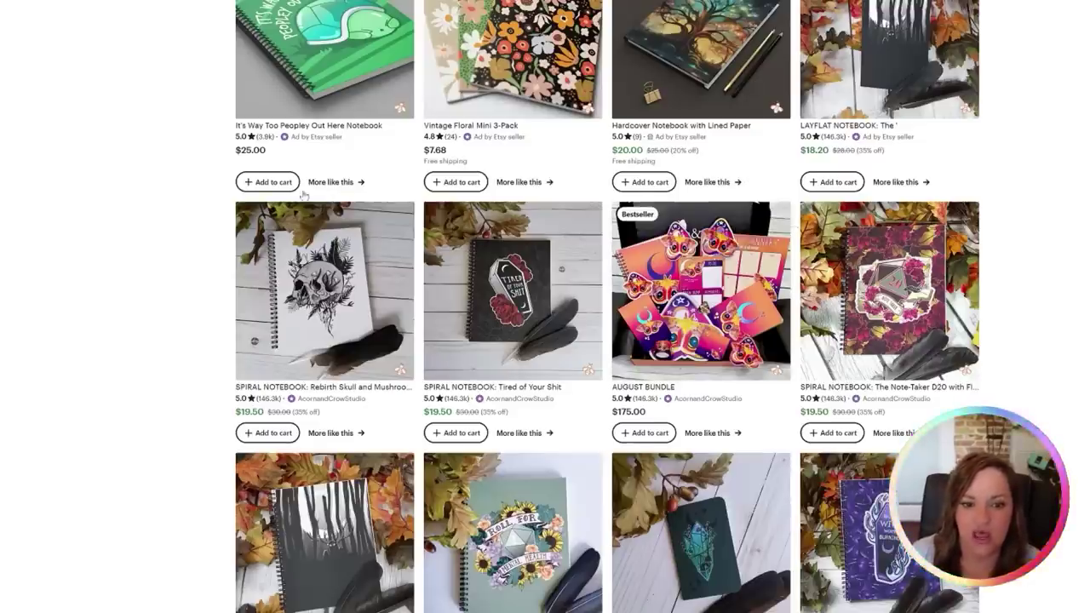
pyautogui.click(362, 282)
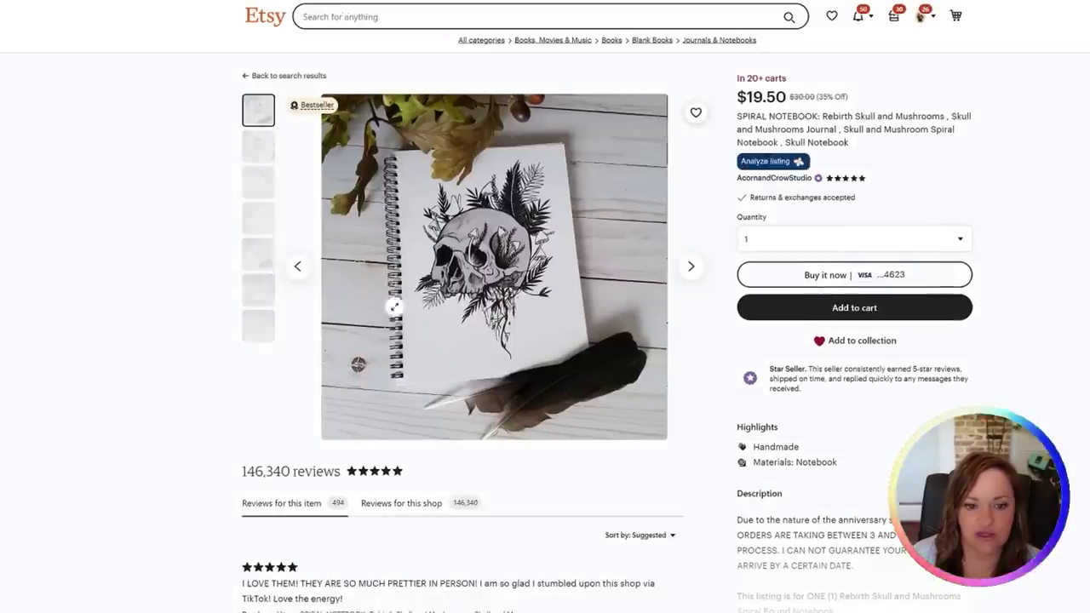
pyautogui.scroll(-20, 458, 390)
pyautogui.scroll(-2, 457, 391)
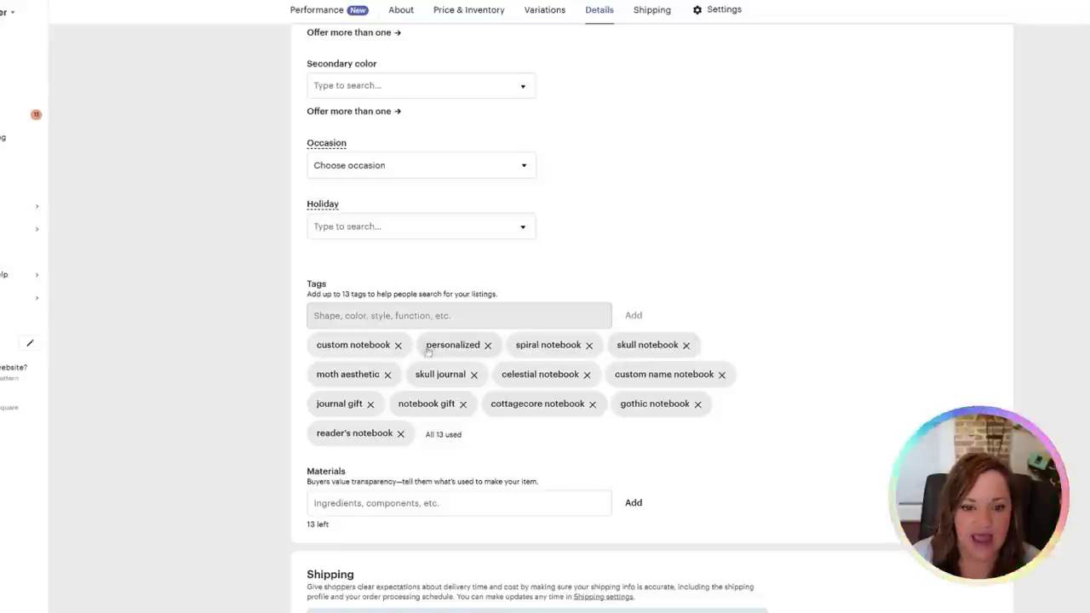
pyautogui.scroll(-3, 855, 447)
pyautogui.scroll(-5, 855, 447)
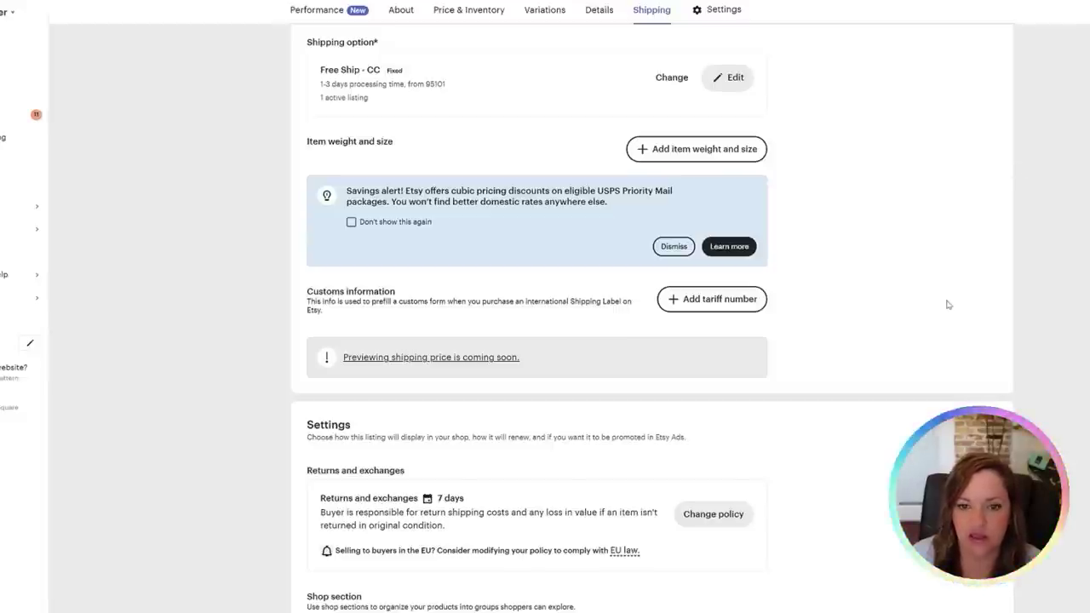
pyautogui.scroll(-3, 947, 304)
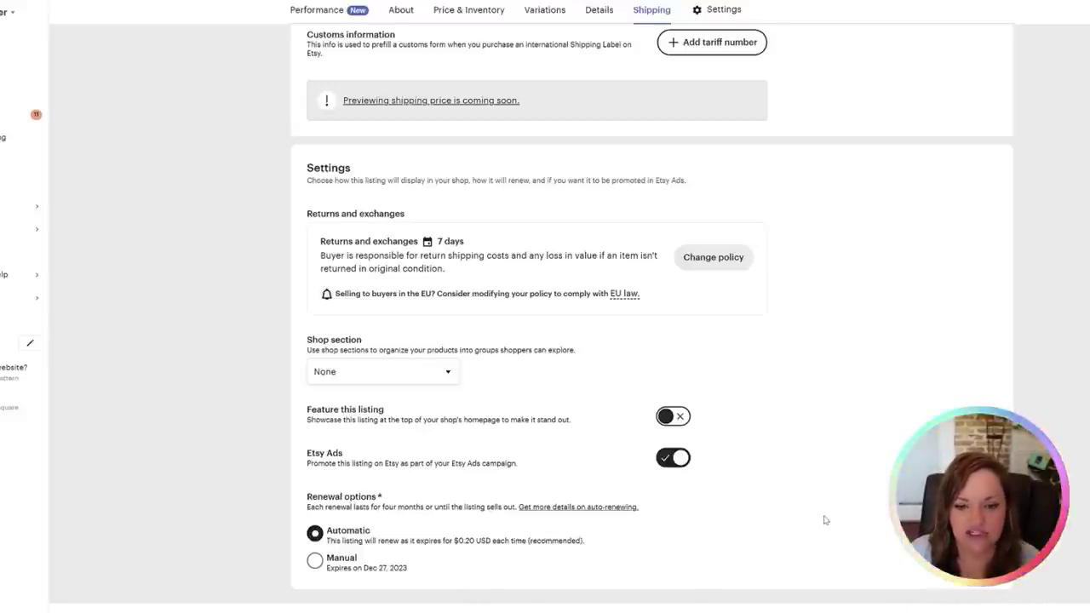
pyautogui.scroll(10, 824, 520)
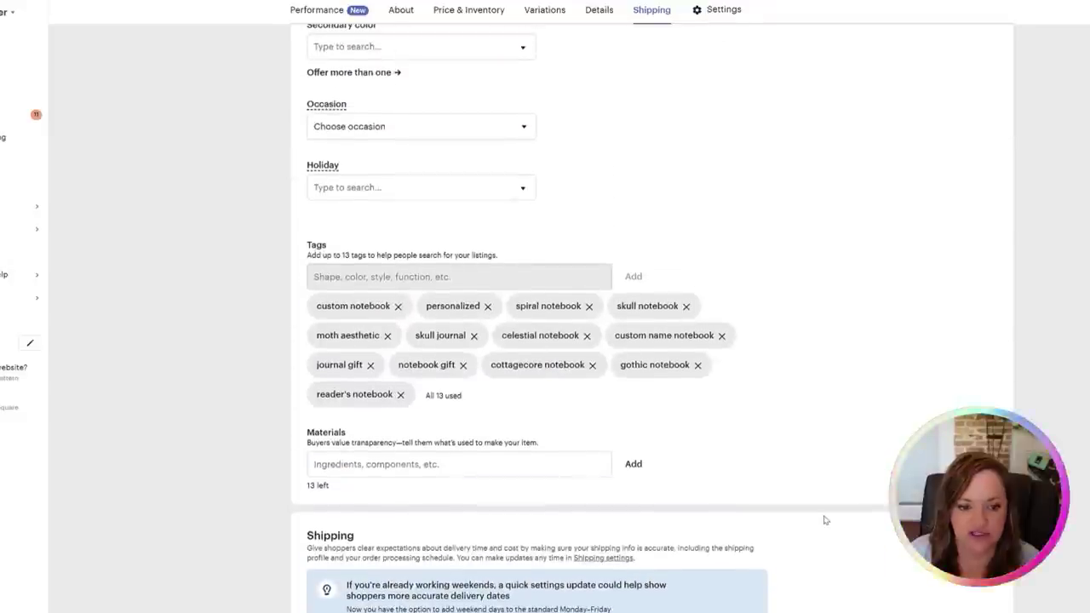
pyautogui.scroll(15, 824, 520)
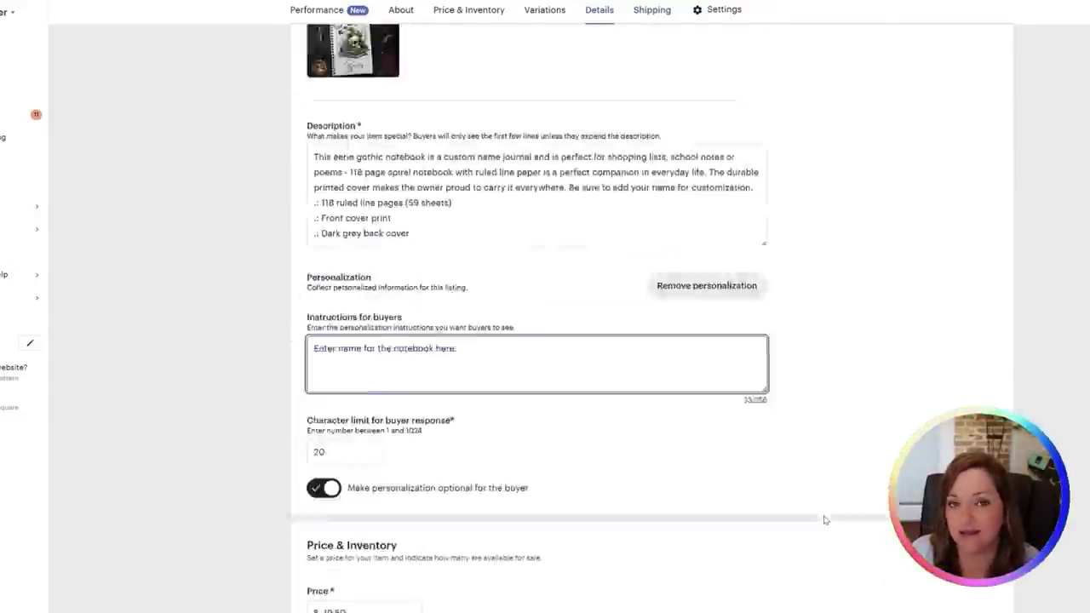
pyautogui.scroll(5, 824, 520)
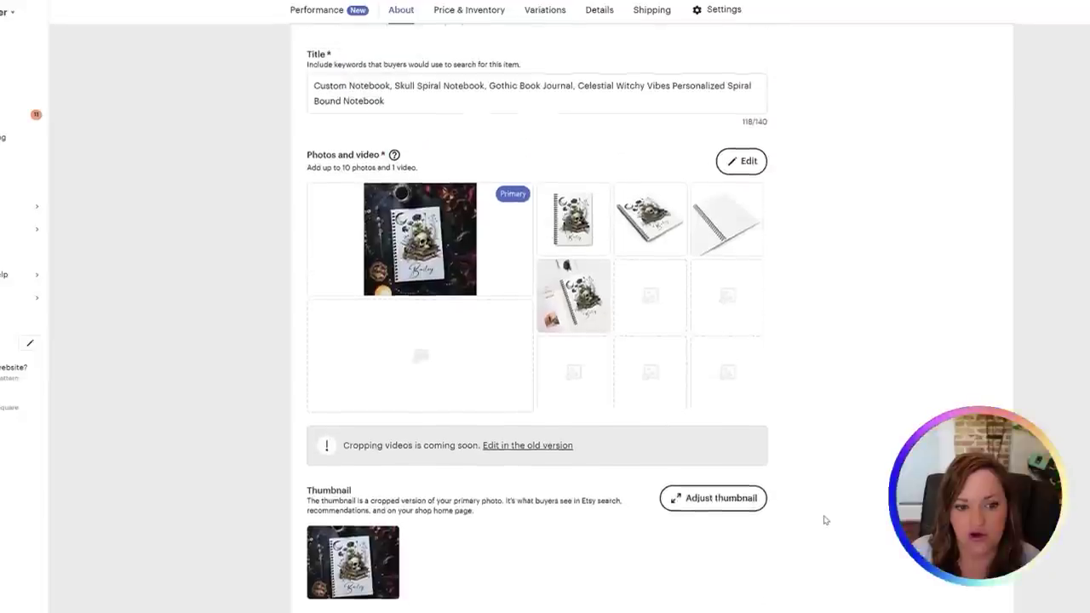
pyautogui.scroll(2, 824, 520)
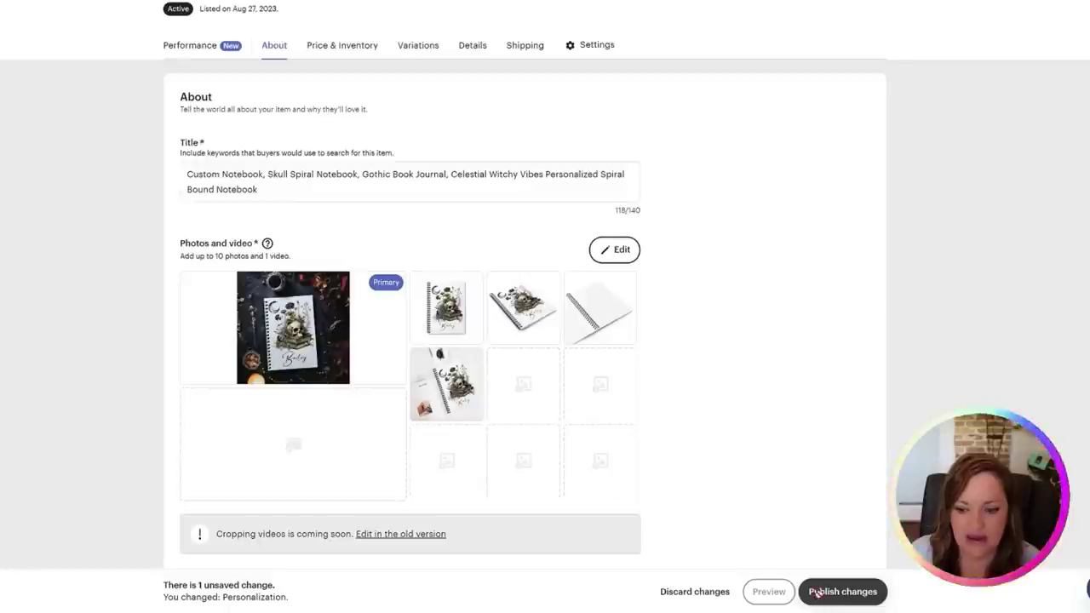
# Step: Publish the listing changes and open the skull notebook listing live on Etsy
pyautogui.click(818, 592)
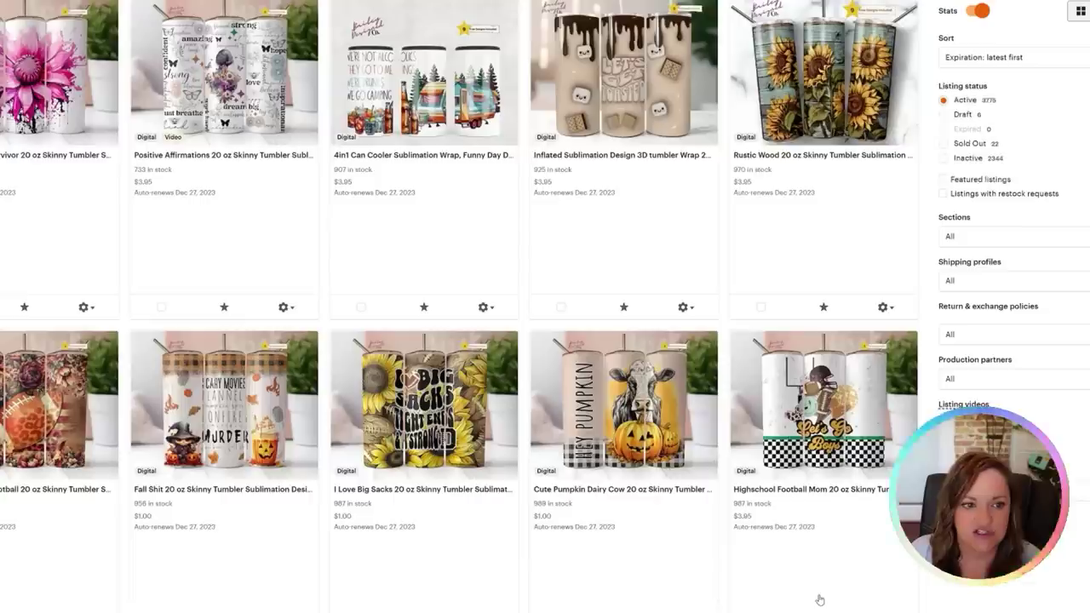
pyautogui.scroll(-3, 589, 388)
pyautogui.scroll(-3, 590, 387)
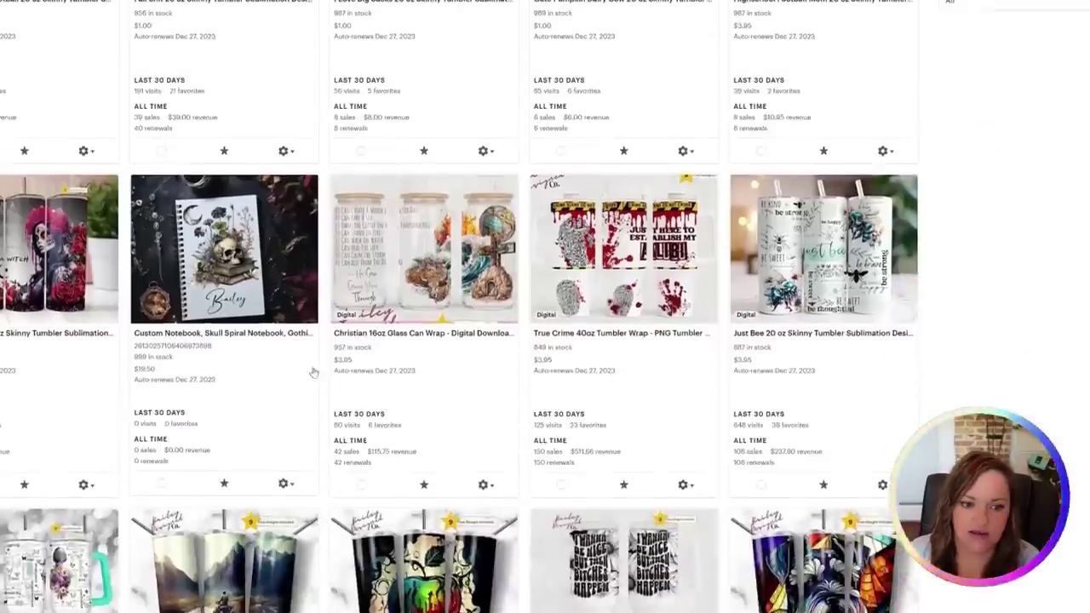
pyautogui.scroll(-2, 297, 382)
pyautogui.click(287, 322)
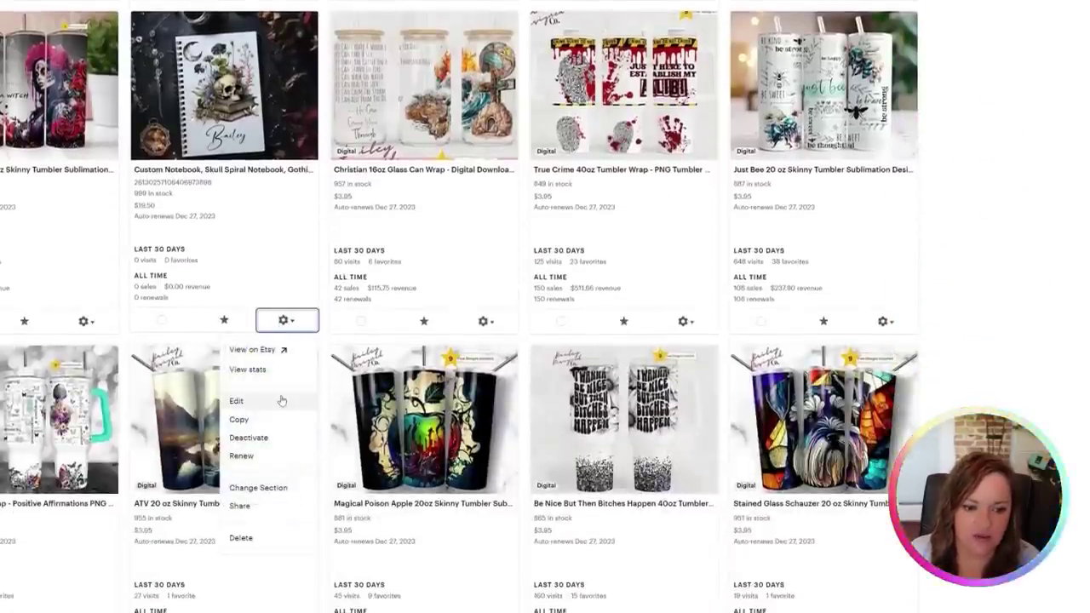
pyautogui.click(272, 346)
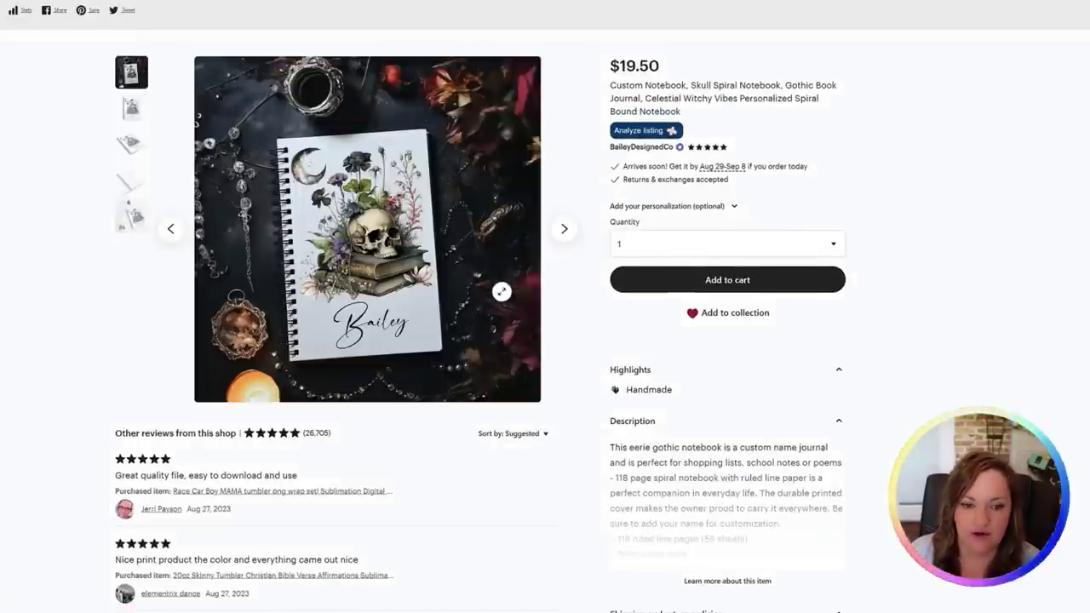
# Step: Browse through the first five product photos of the live listing
pyautogui.click(565, 233)
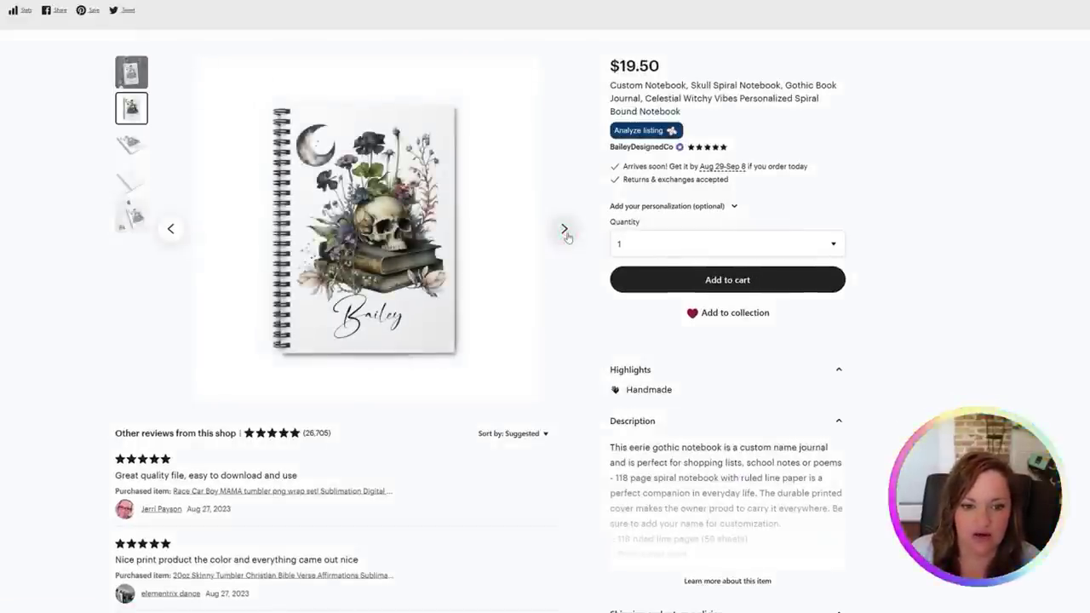
pyautogui.click(566, 234)
pyautogui.click(565, 233)
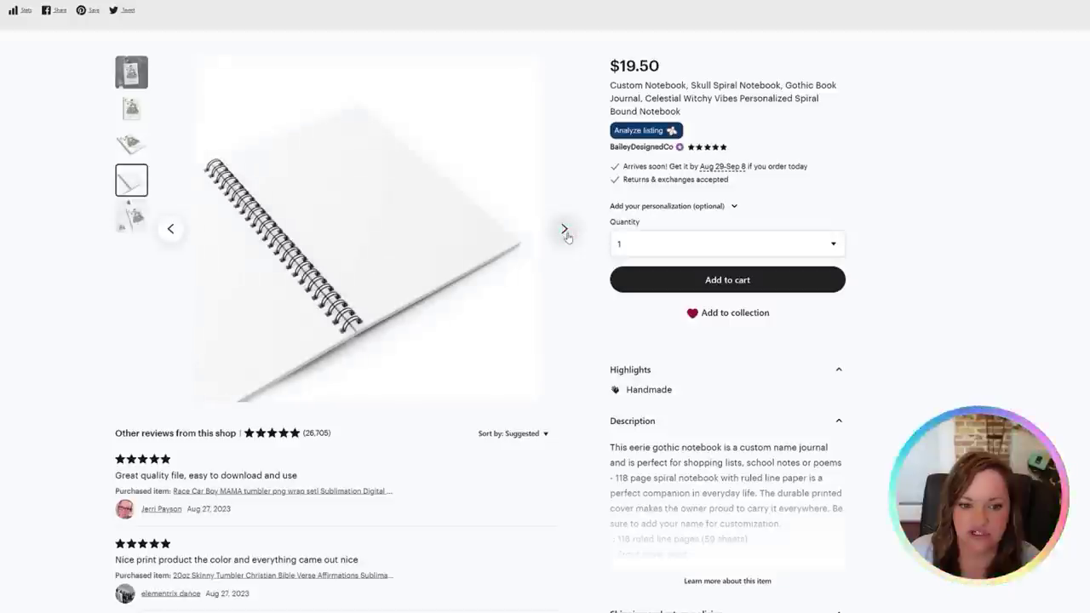
pyautogui.click(566, 233)
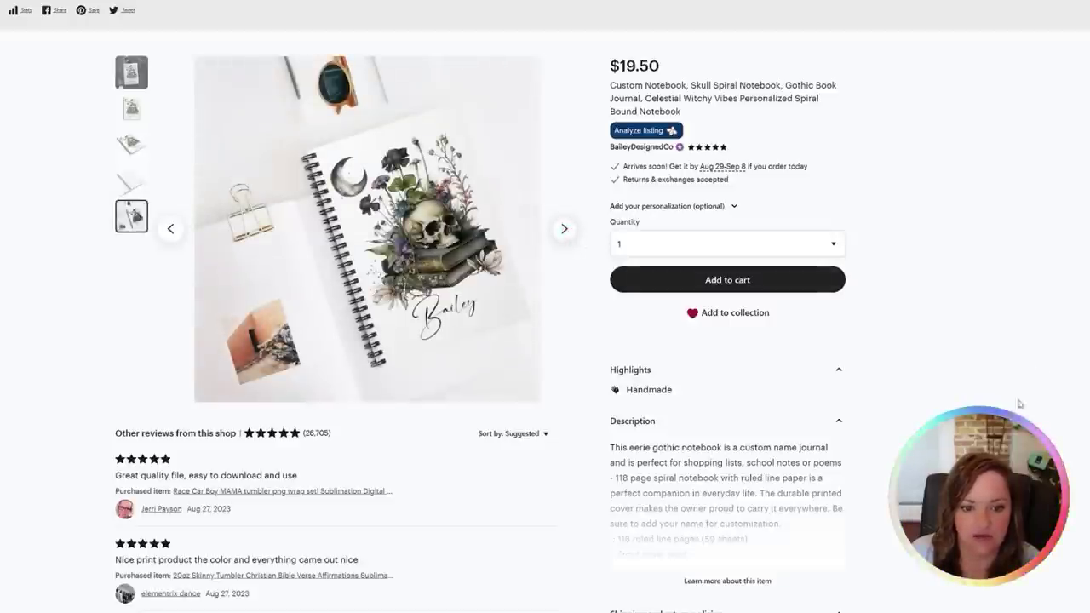
pyautogui.scroll(-4, 545, 341)
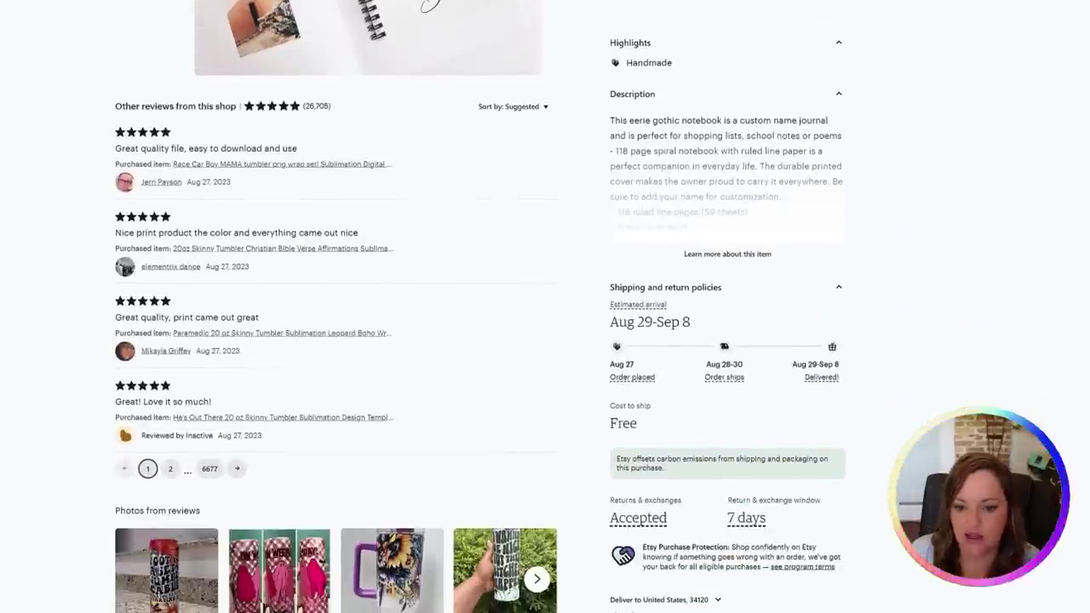
pyautogui.scroll(-6, 545, 340)
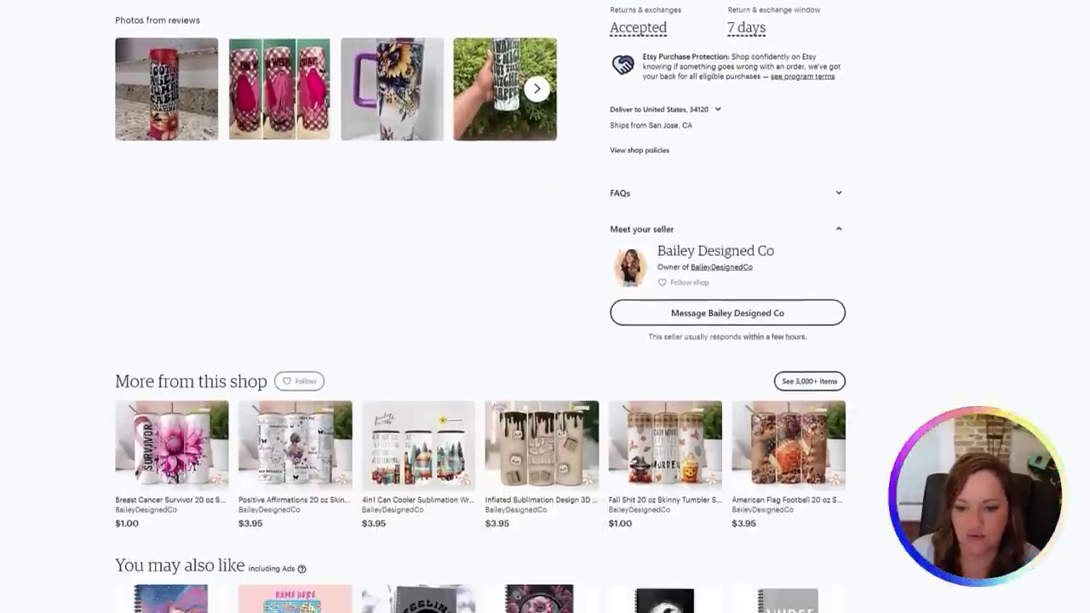
pyautogui.scroll(7, 545, 341)
pyautogui.scroll(3, 545, 341)
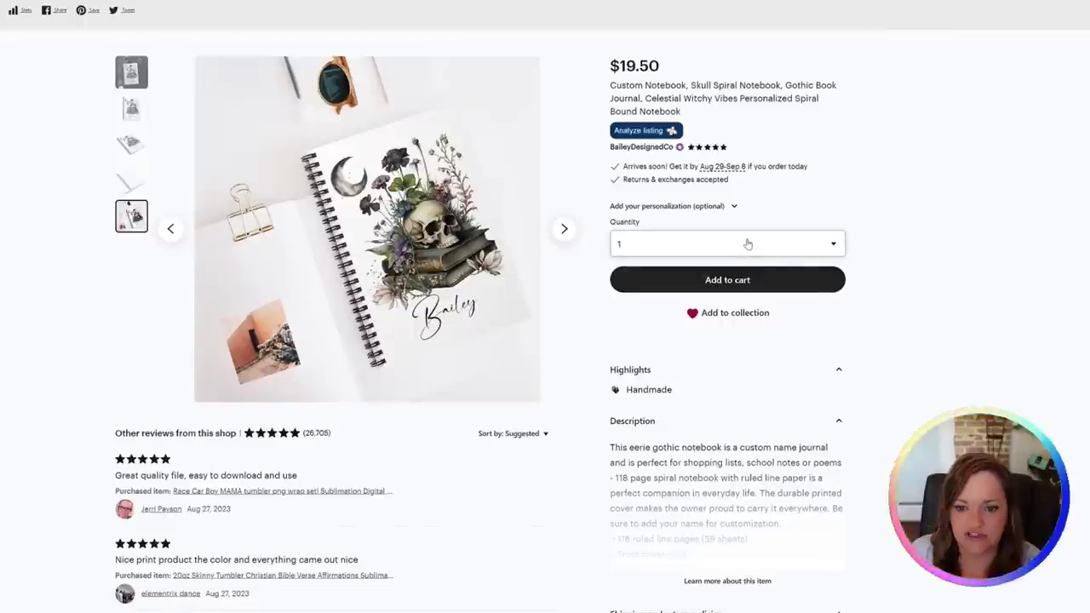
# Step: Check the quantity choices, then expand the buyer personalization field
pyautogui.click(749, 243)
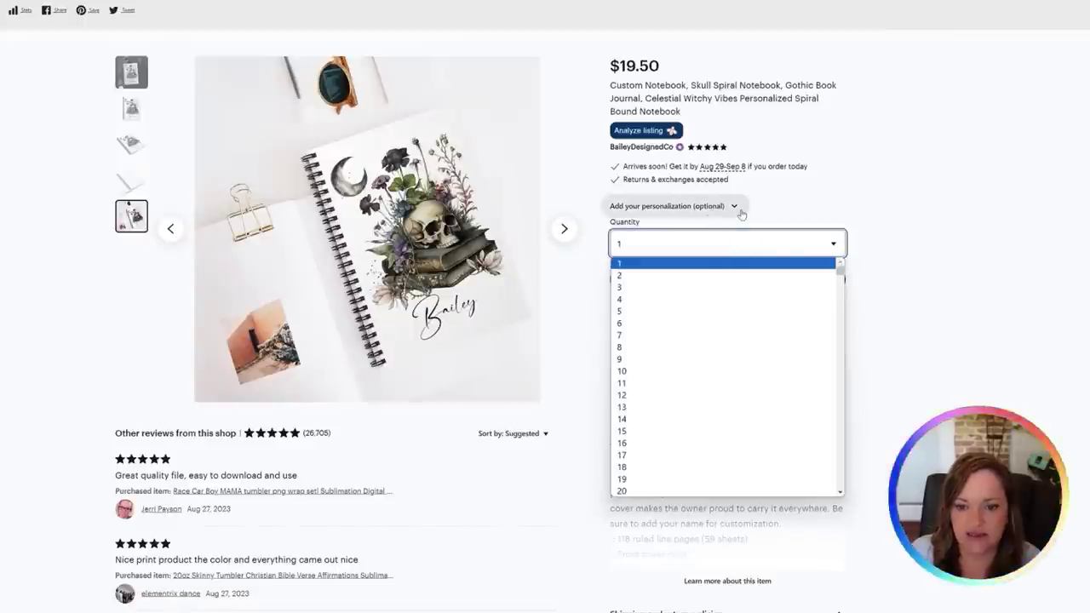
pyautogui.click(736, 212)
pyautogui.click(733, 206)
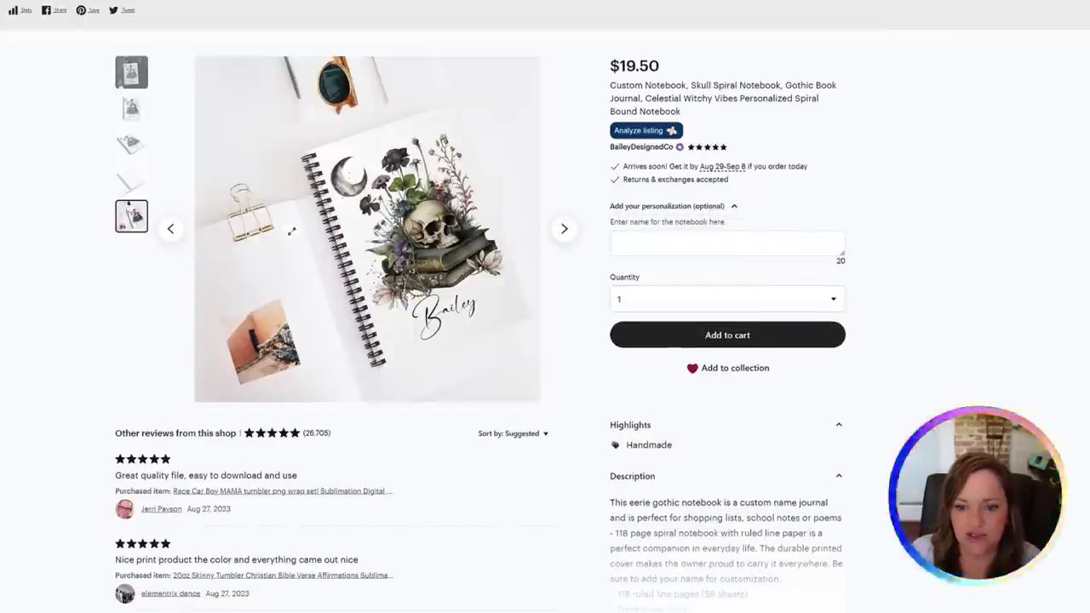